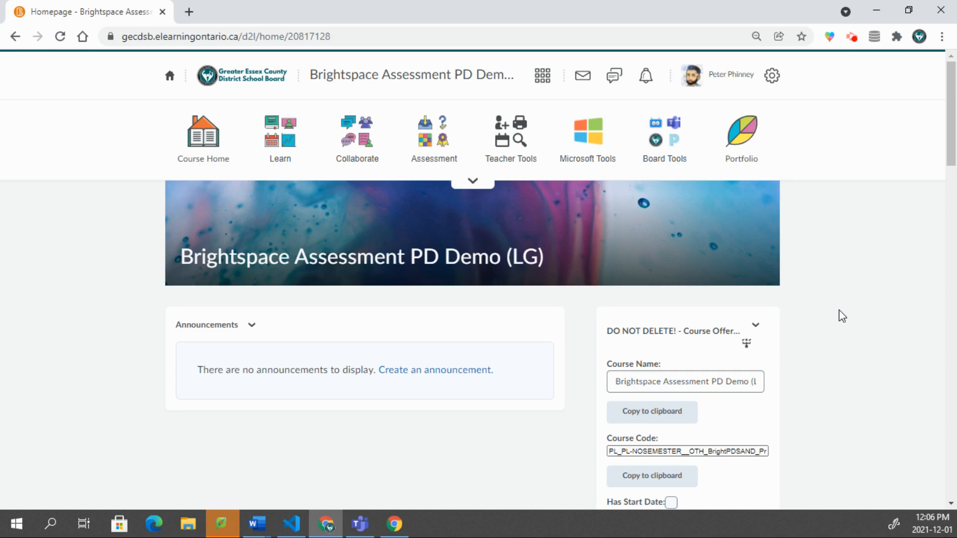
Step: Open the course's Assignments list and bring up the submissions for the assignment named Untitled
click(416, 149)
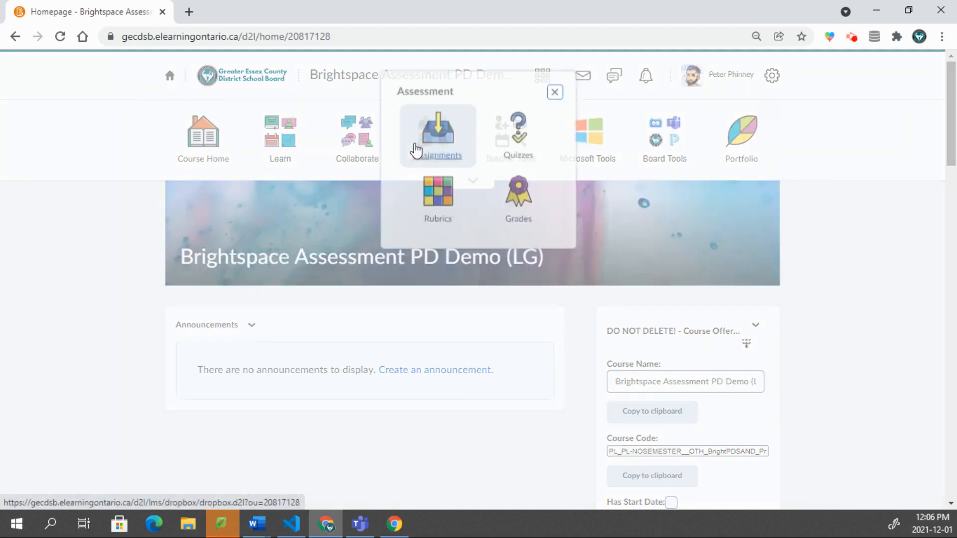
click(426, 147)
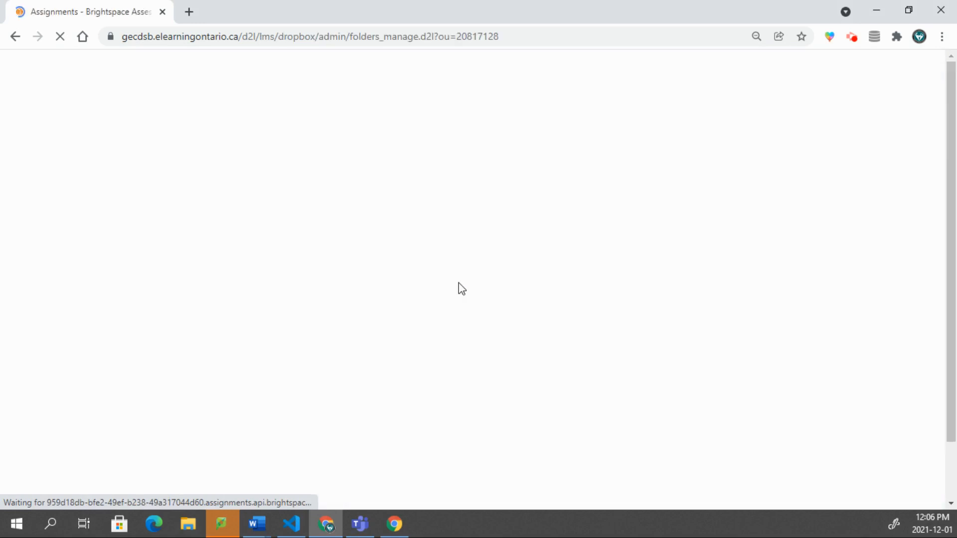
scroll(459, 286, down, 2)
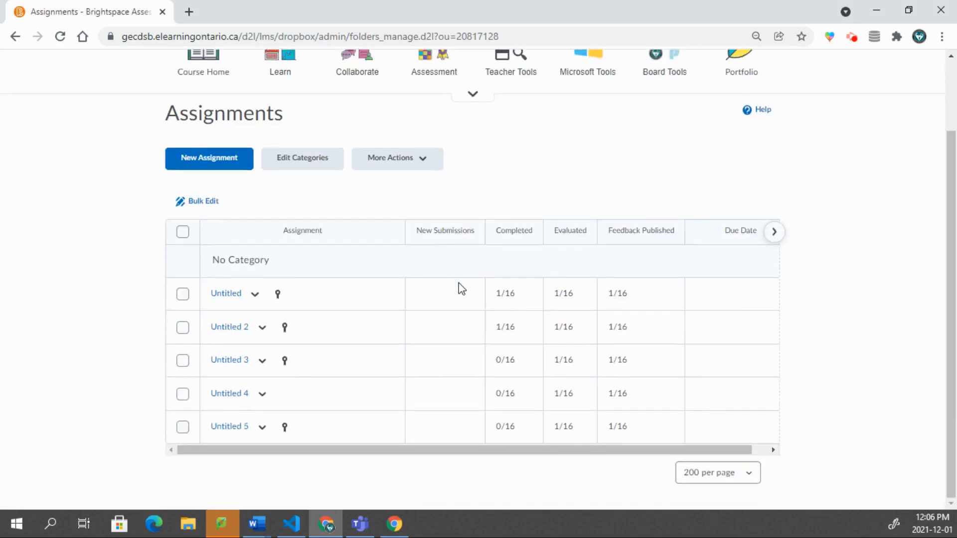
click(235, 294)
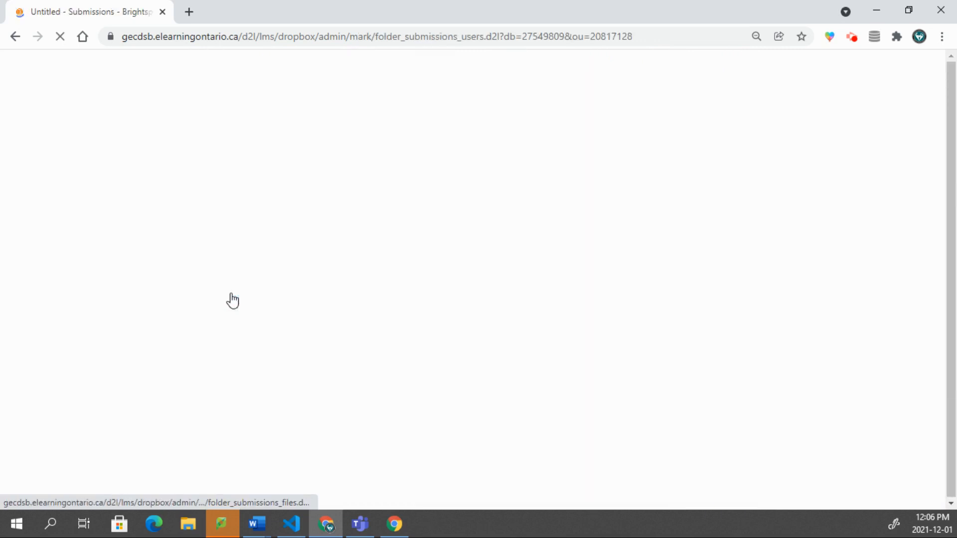
scroll(233, 293, down, 2)
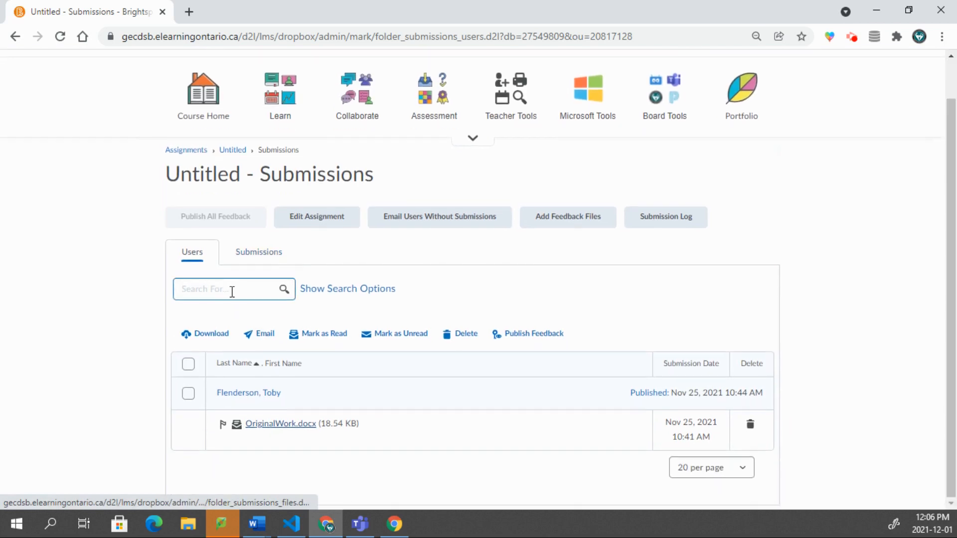
Step: Open the student's evaluation page and view the submitted OriginalWork document in full screen
click(265, 393)
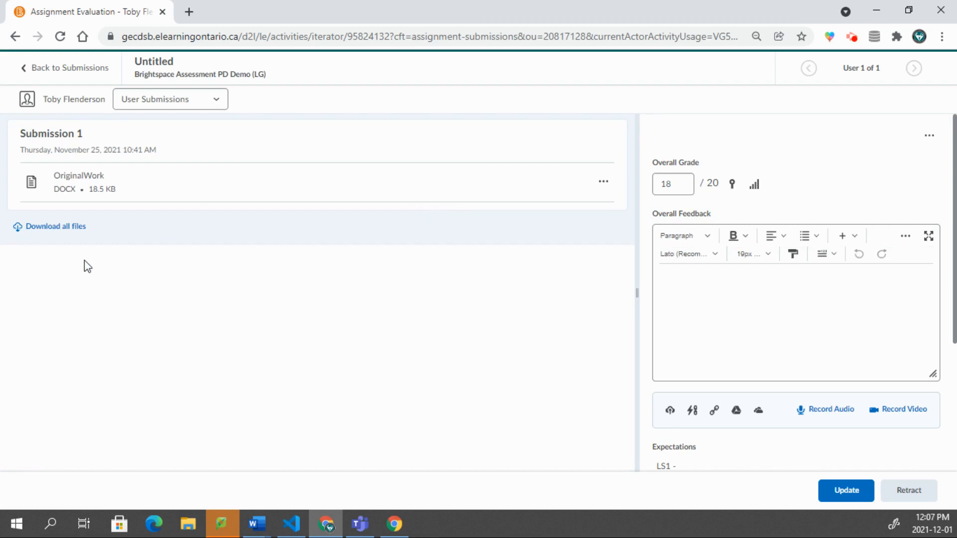
click(77, 177)
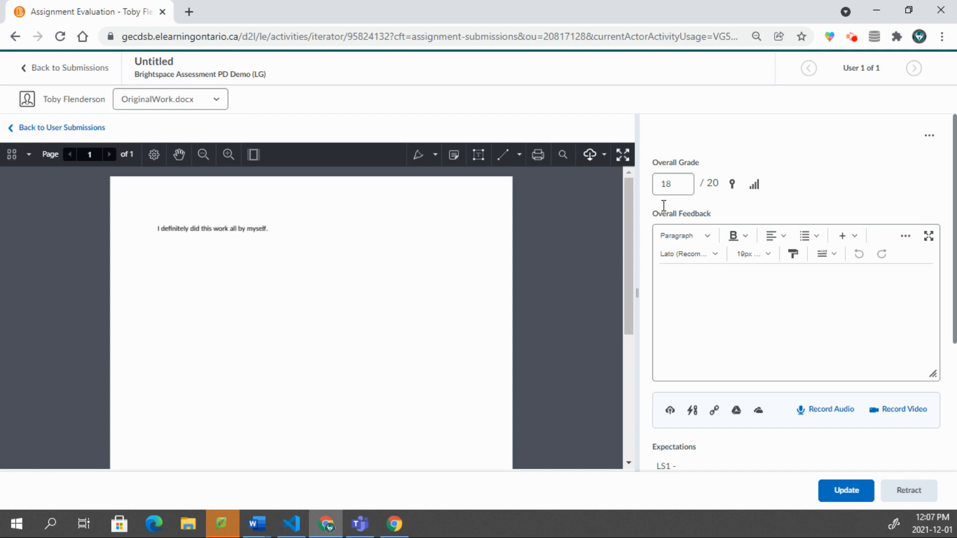
click(623, 154)
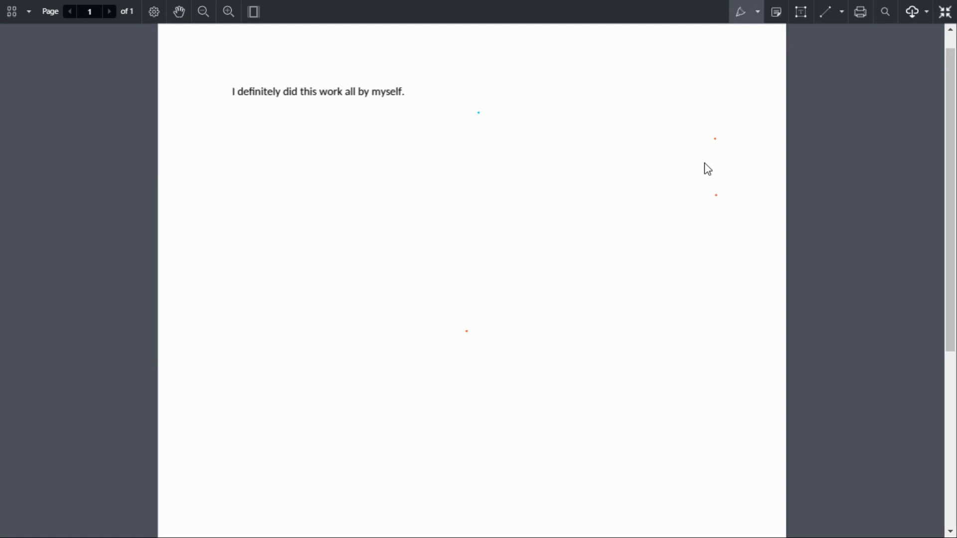
Step: Activate the Pan tool and try zooming the document out and in, ending with the page enlarged
click(204, 13)
click(179, 11)
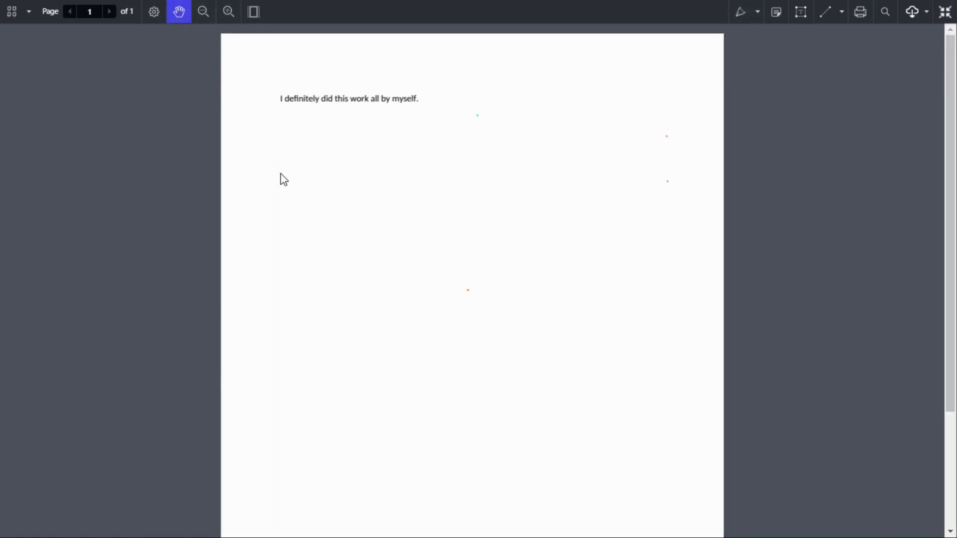
scroll(326, 191, down, 2)
scroll(331, 100, up, 2)
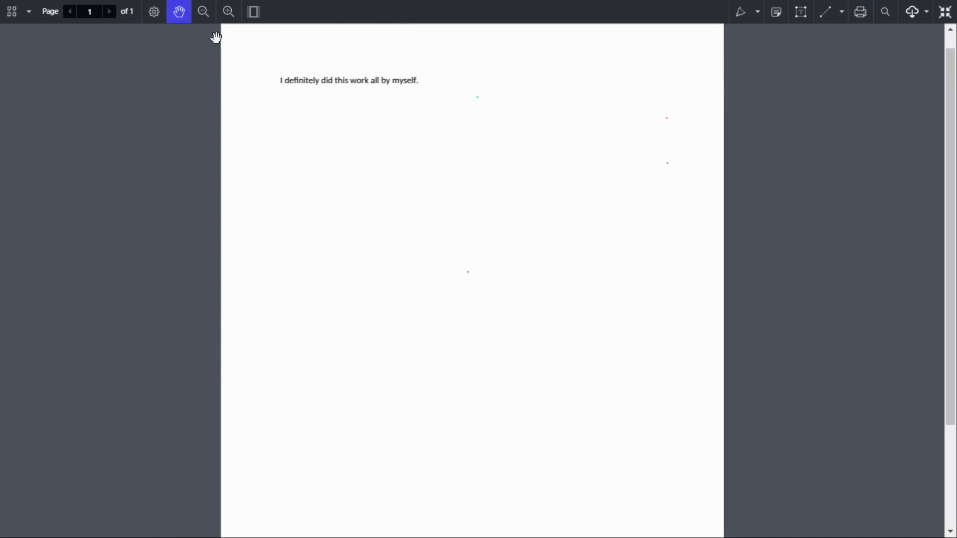
click(230, 20)
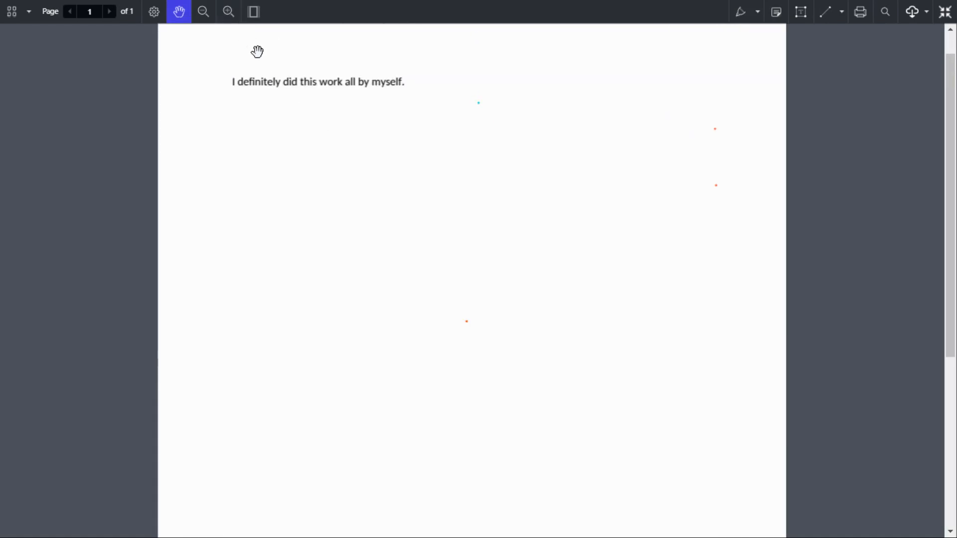
click(228, 20)
scroll(271, 119, up, 2)
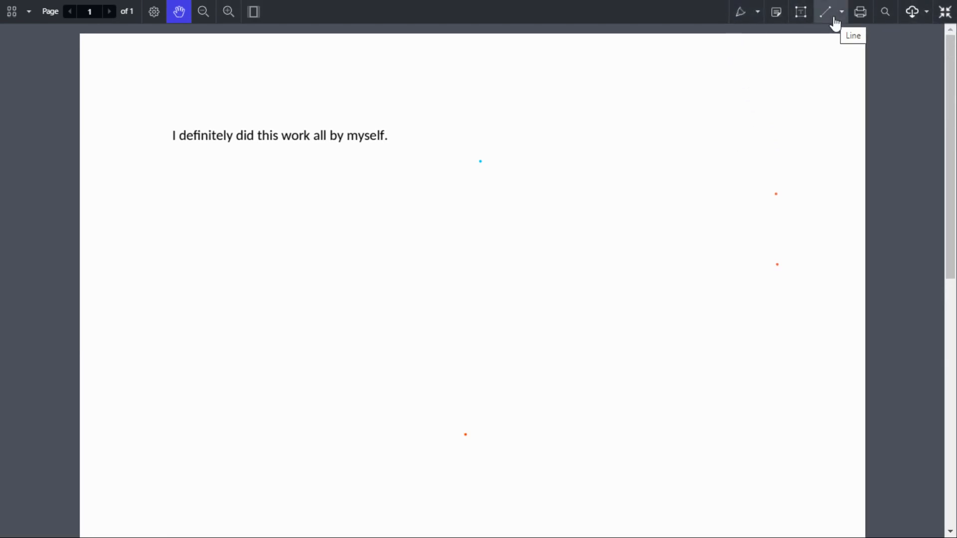
Step: With the Drawing tool, draw a red squiggle below the sentence, circle "myself." and strike through the sentence's start
click(758, 11)
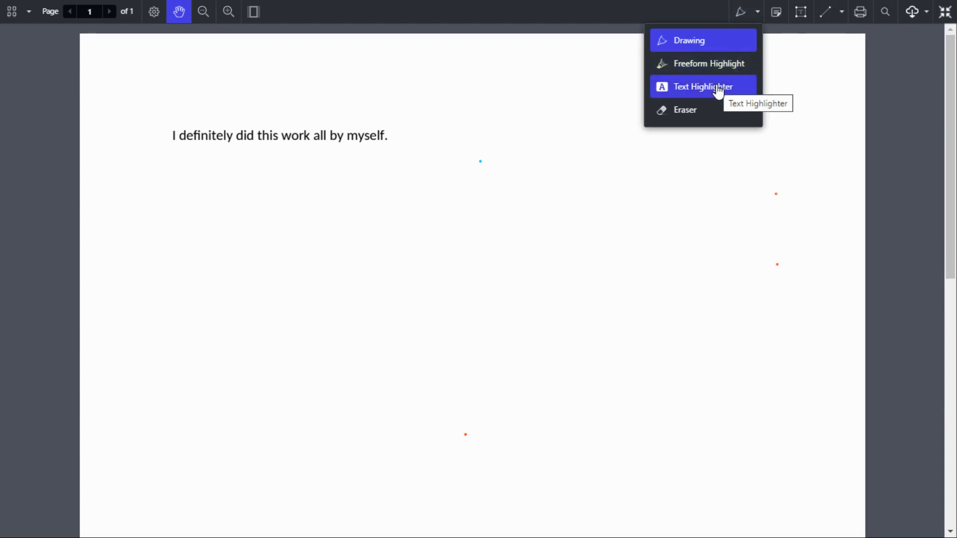
click(737, 22)
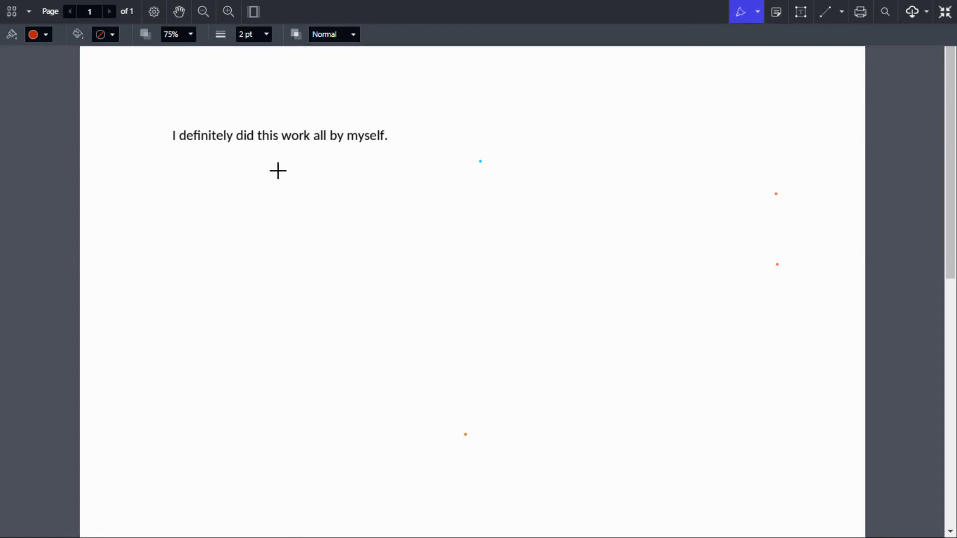
mouse_move(247, 178)
mouse_down()
mouse_move(256, 209)
mouse_move(339, 227)
mouse_up()
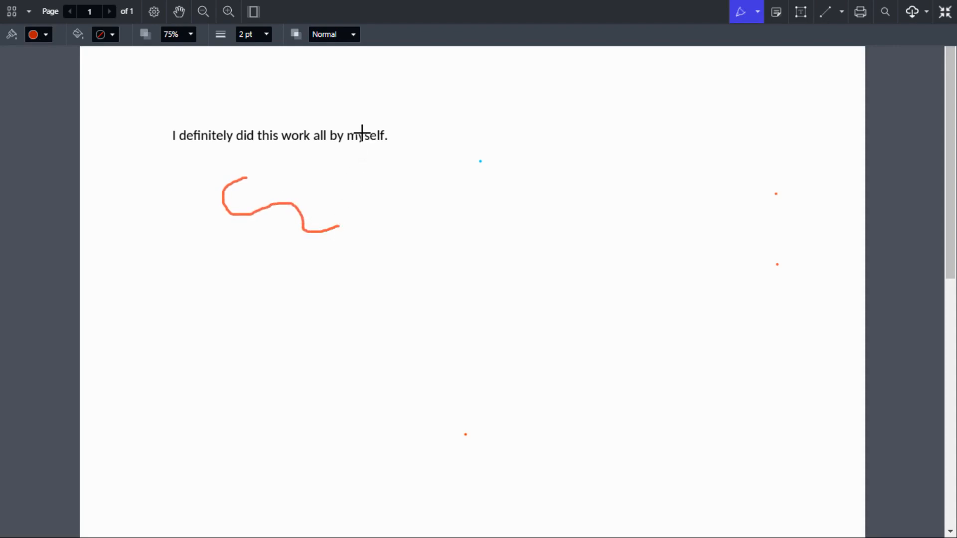
mouse_move(355, 141)
mouse_down()
mouse_move(342, 135)
mouse_move(406, 143)
mouse_move(348, 129)
mouse_up()
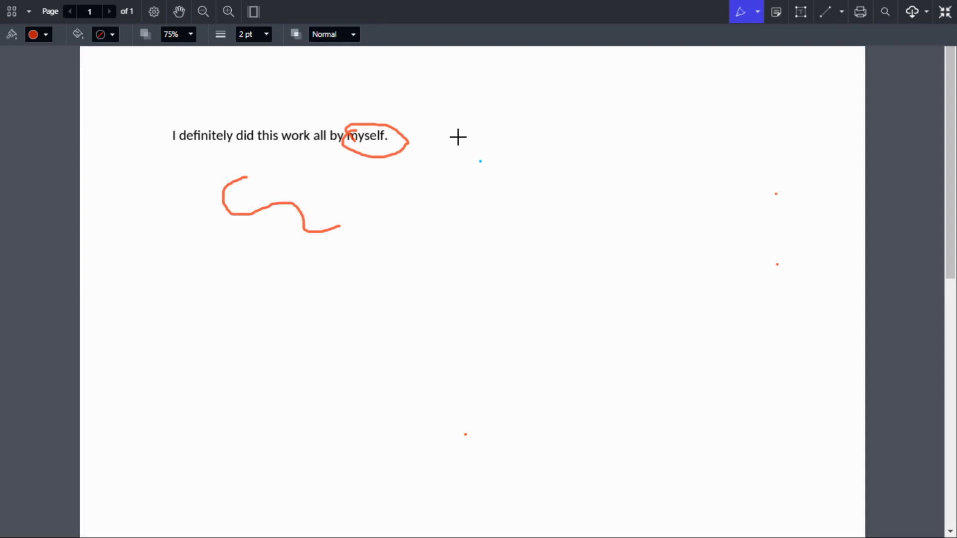
drag(171, 137, 204, 134)
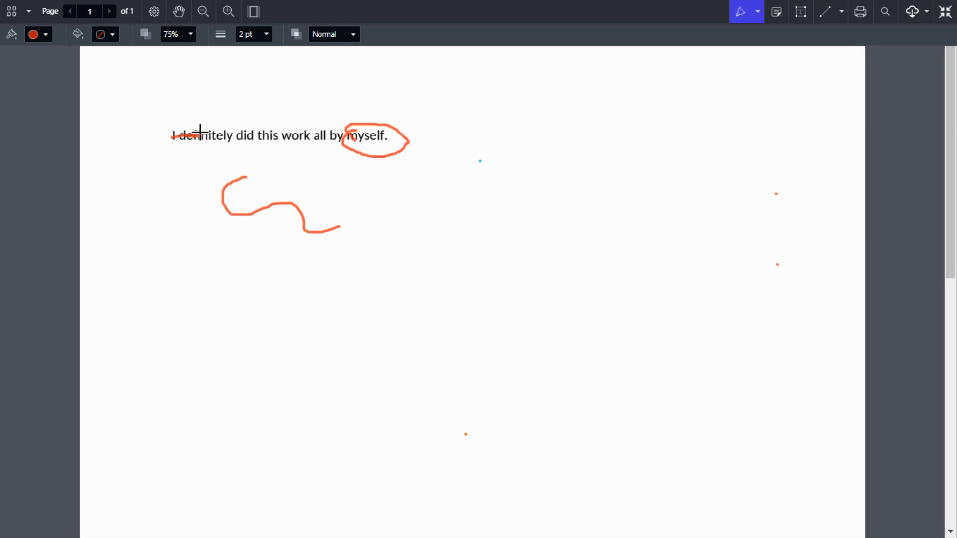
Step: Set the drawing opacity to 100% and scribble over the word "did"
click(190, 34)
drag(193, 54, 229, 71)
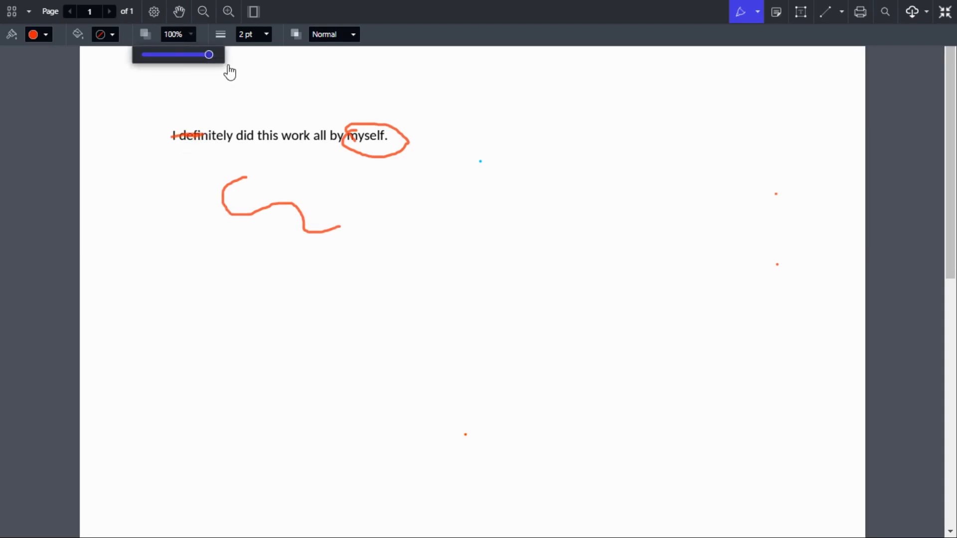
drag(267, 133, 245, 136)
Step: Set the drawing opacity to 52%, scribble over the word "work", and view the available blend modes
click(192, 36)
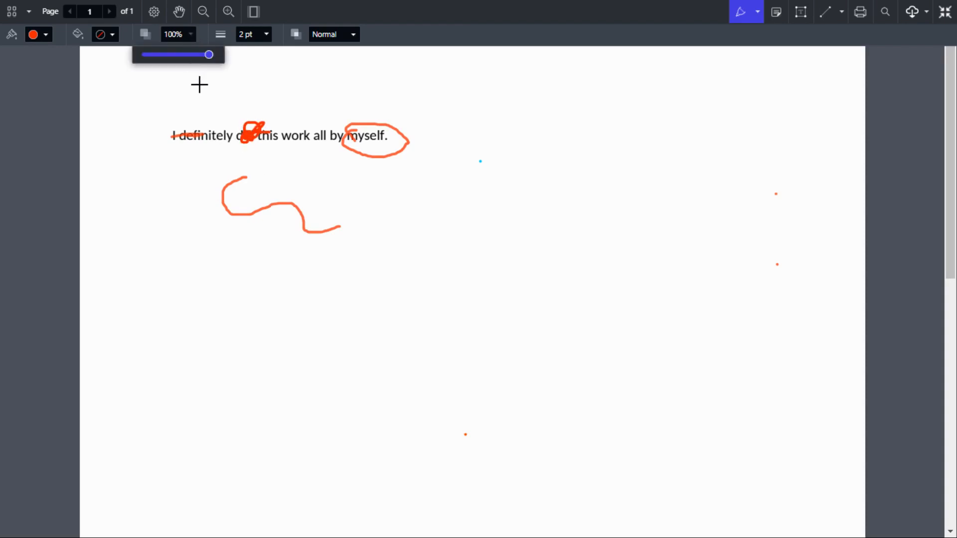
click(175, 58)
mouse_move(305, 131)
mouse_down()
mouse_move(292, 135)
mouse_move(299, 143)
mouse_up()
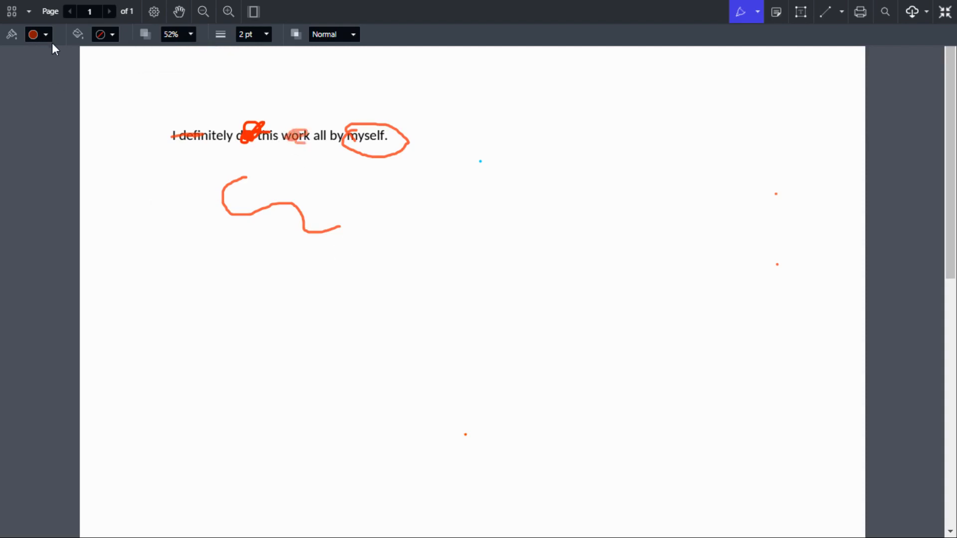
click(354, 35)
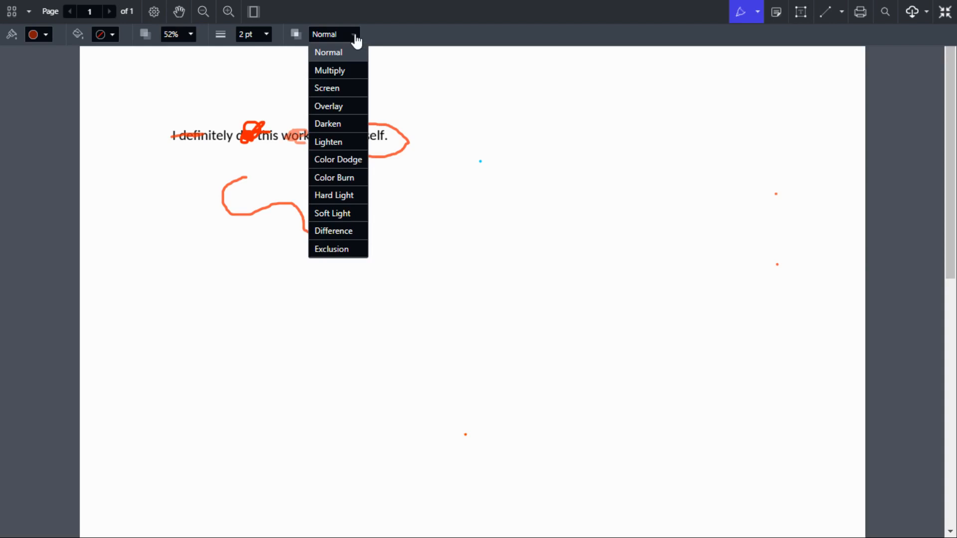
click(419, 88)
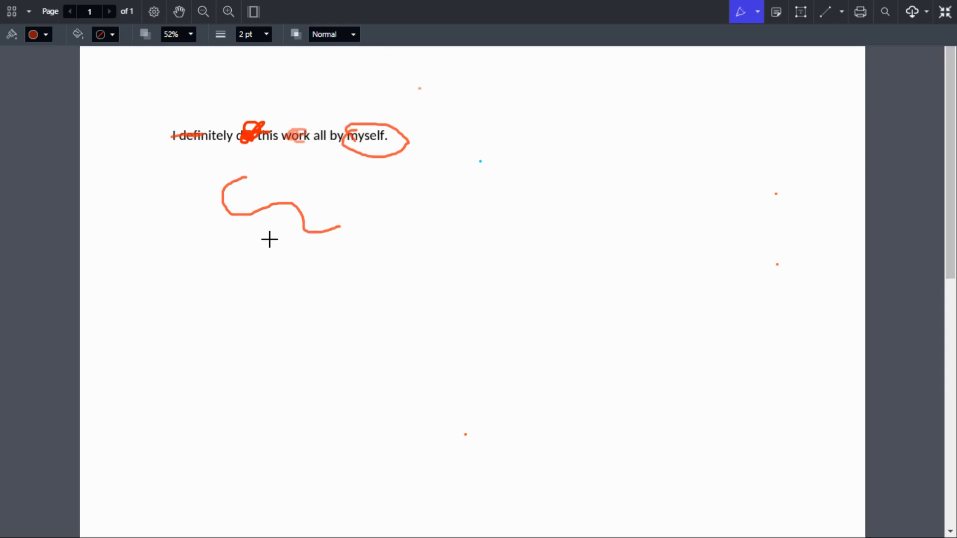
Step: Erase the red squiggle, the scribbles over "did" and "work", and the strike through the sentence's start with the Eraser
click(758, 13)
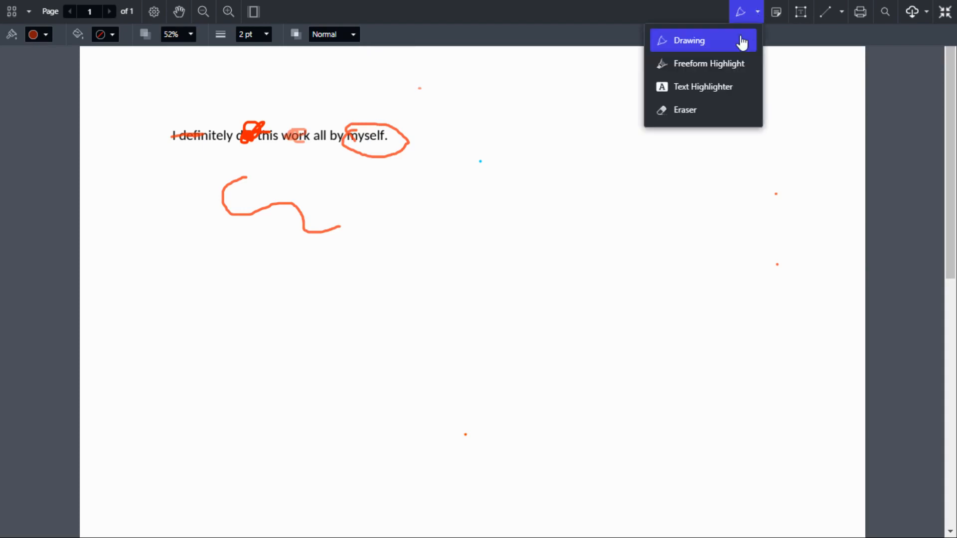
click(696, 109)
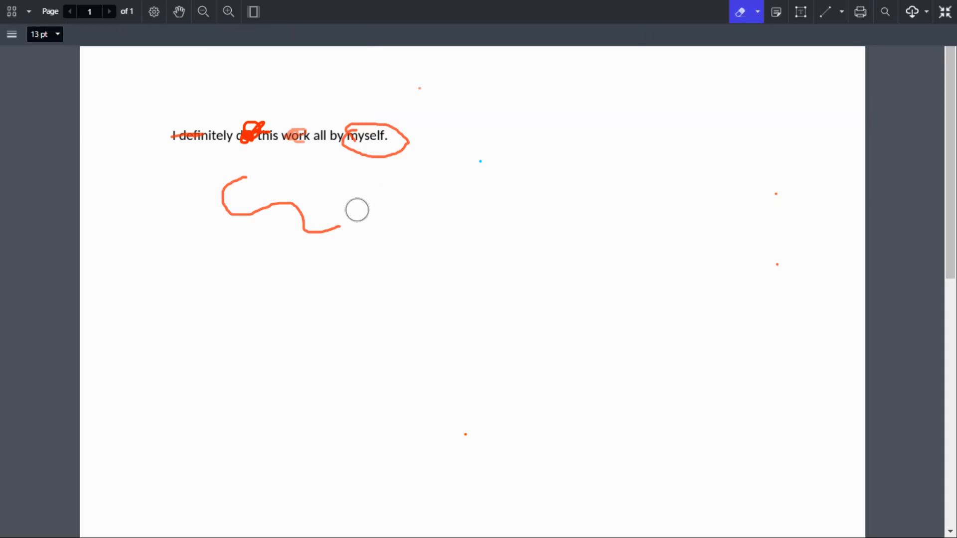
mouse_move(357, 210)
mouse_down()
mouse_move(241, 210)
mouse_move(237, 177)
mouse_move(252, 124)
mouse_move(328, 129)
mouse_move(160, 136)
mouse_up()
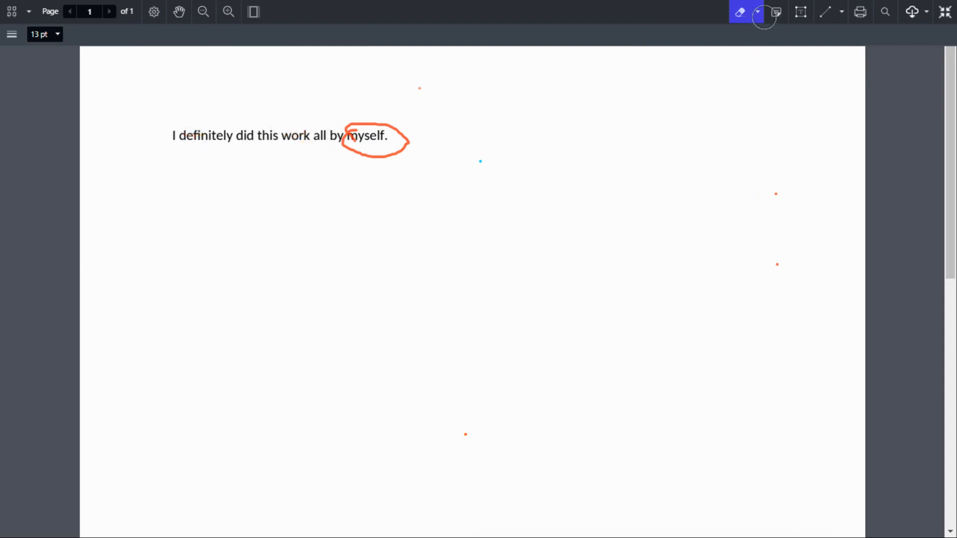
Step: With Freeform Highlight, draw a yellow curve below the sentence and highlight "I definitely" in yellow
click(757, 11)
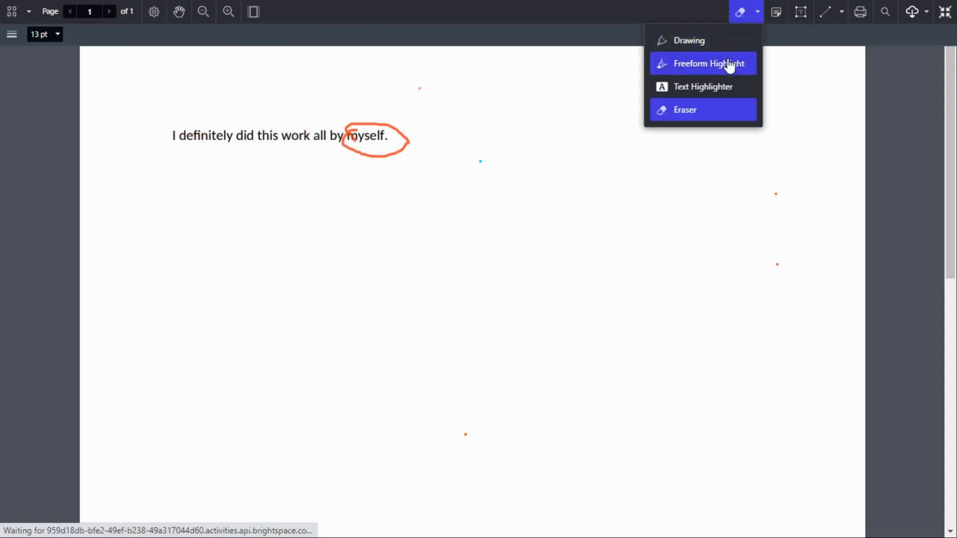
click(729, 64)
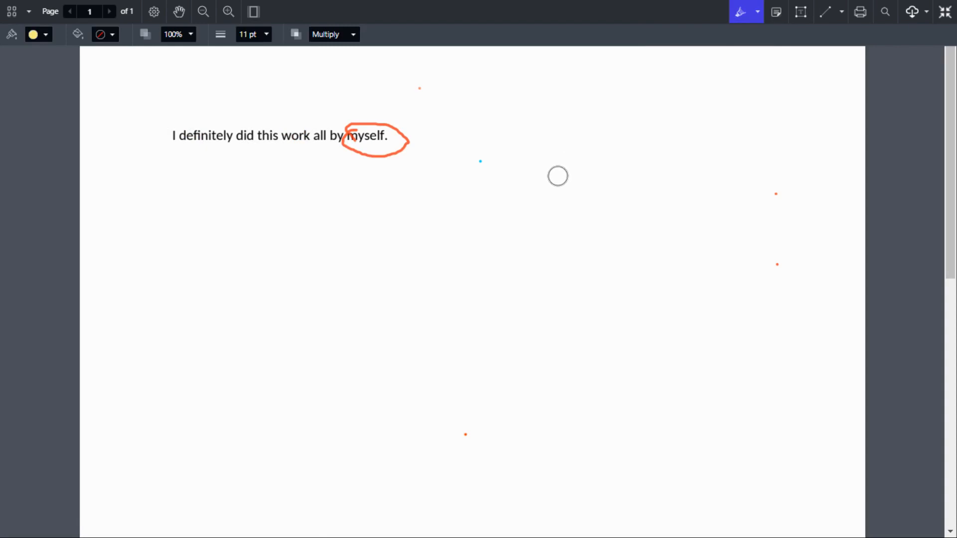
mouse_move(483, 210)
mouse_down()
mouse_move(329, 255)
mouse_move(226, 185)
mouse_move(252, 184)
mouse_up()
drag(167, 137, 227, 136)
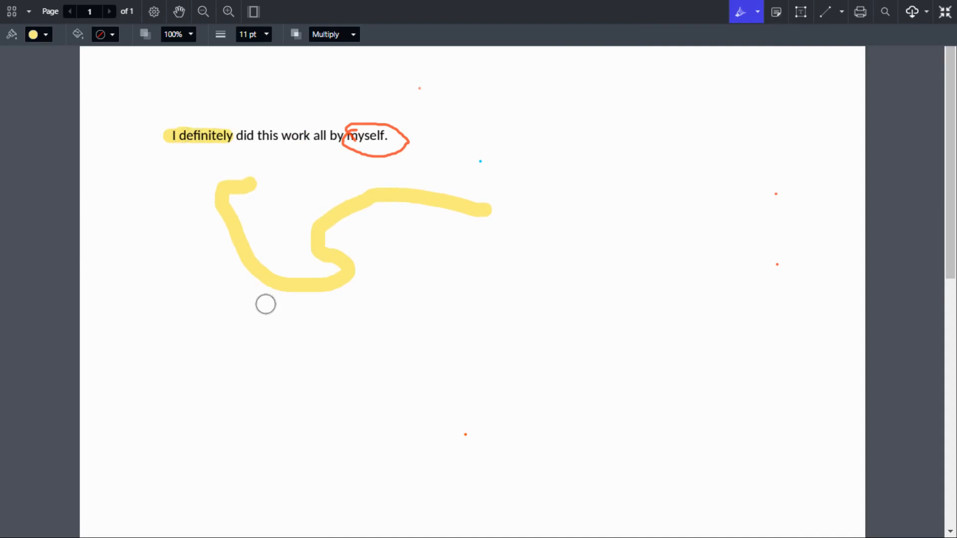
Step: Erase the yellow freeform curve below the sentence with the Eraser
click(757, 12)
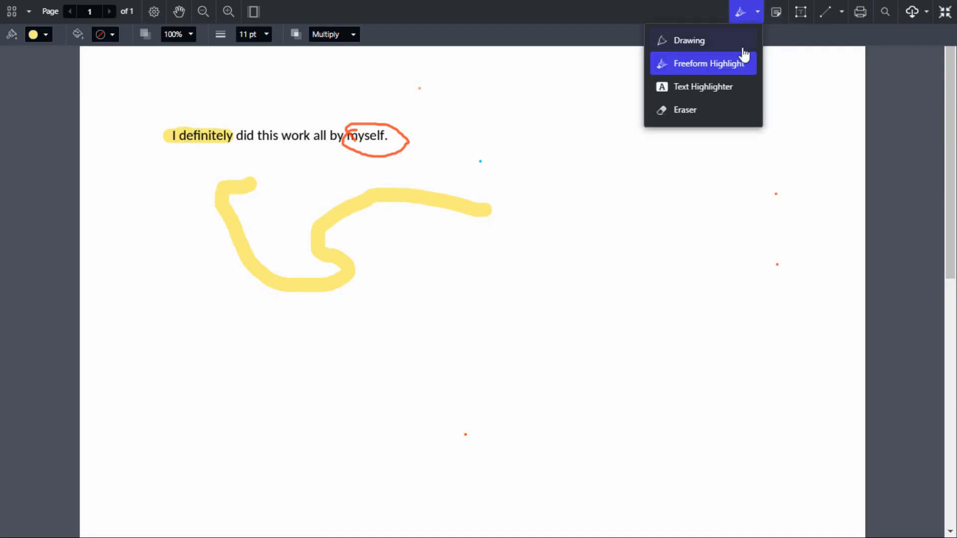
click(703, 114)
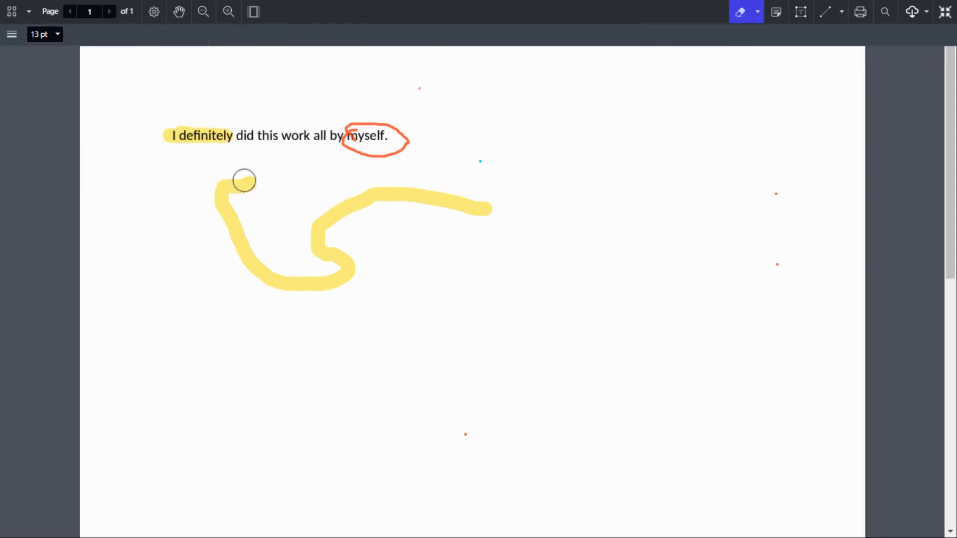
mouse_move(244, 180)
mouse_down()
mouse_move(231, 202)
mouse_move(277, 275)
mouse_move(346, 271)
mouse_move(348, 214)
mouse_move(559, 193)
mouse_up()
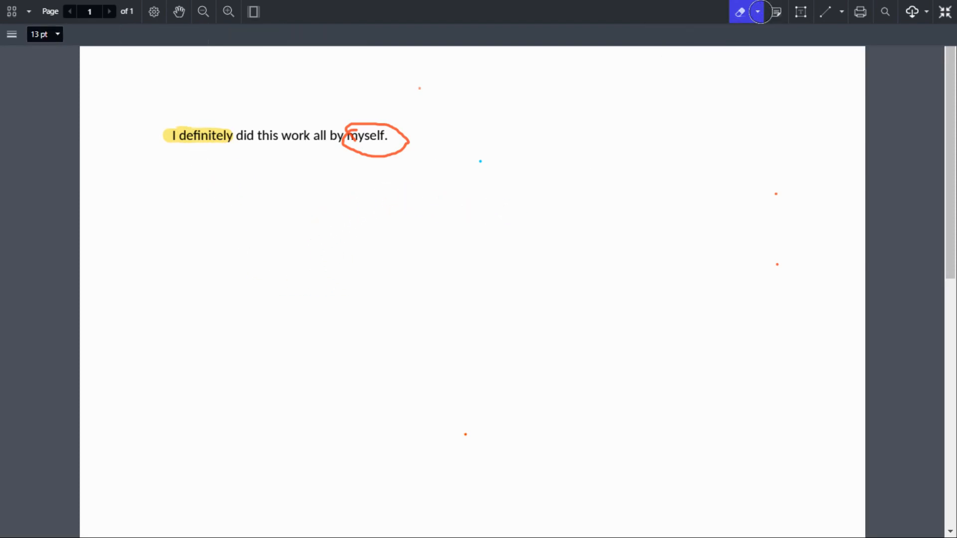
Step: Highlight the sentence's text from "I definitely" into the word "this" in green with the Text Highlighter
click(757, 11)
click(723, 88)
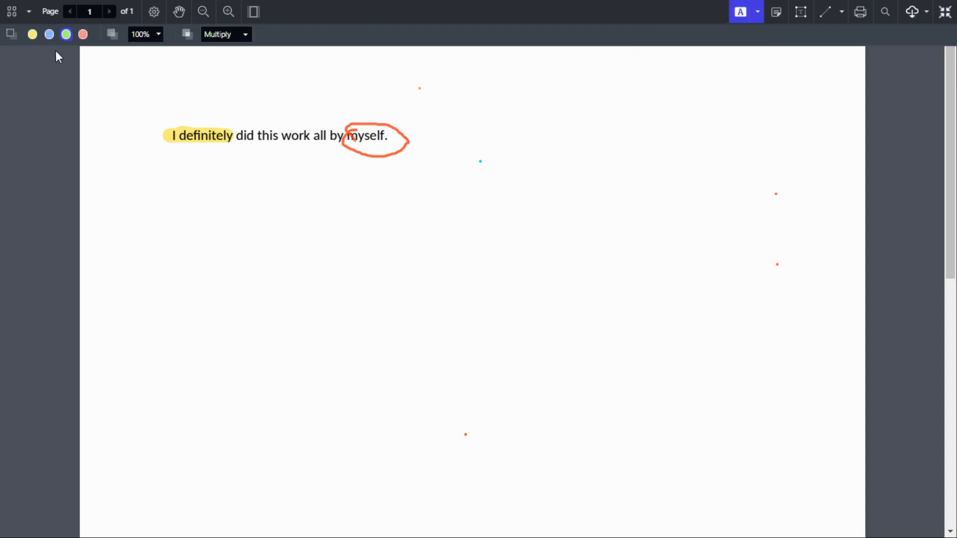
mouse_move(173, 154)
mouse_down()
mouse_move(229, 129)
mouse_move(264, 150)
mouse_move(327, 149)
mouse_move(333, 124)
mouse_move(352, 153)
mouse_move(400, 176)
mouse_move(414, 134)
mouse_move(250, 139)
mouse_move(272, 142)
mouse_up()
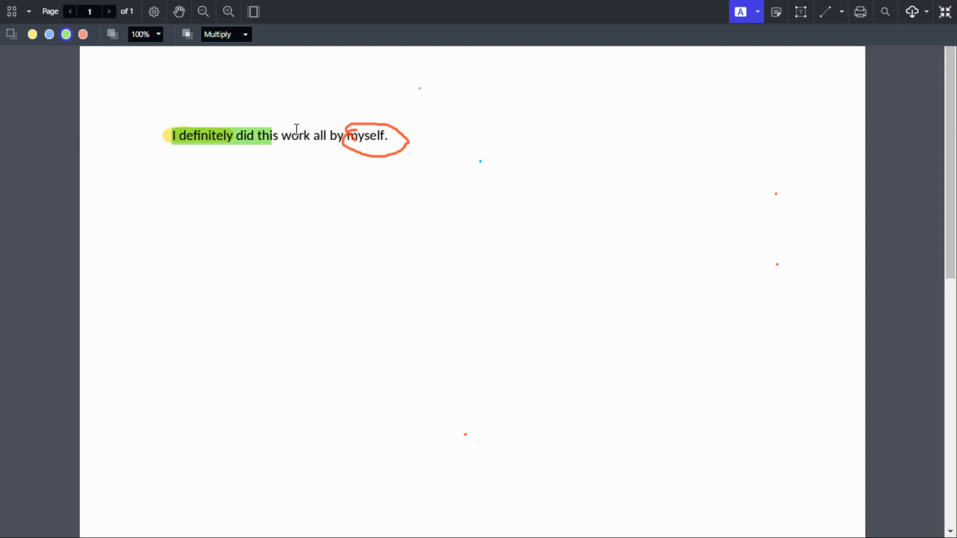
Step: Add a blue comment note above the word "all" reading "This sentance doesn't really answer my question."
click(784, 16)
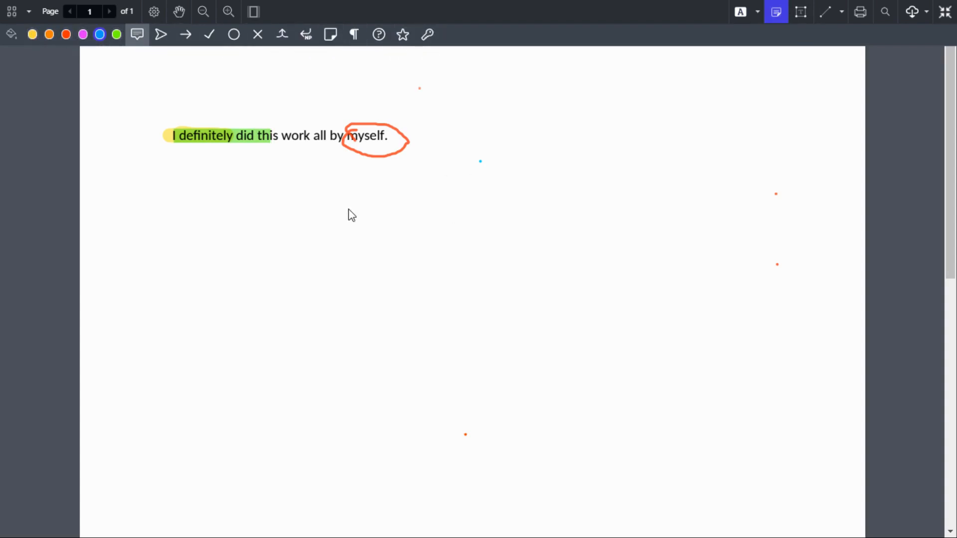
click(321, 133)
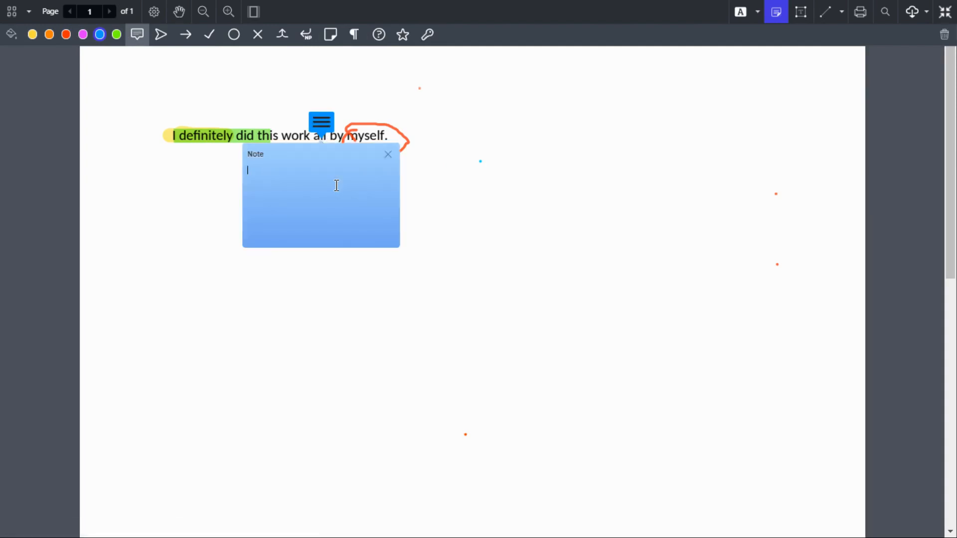
text(This sentance doesn't really an)
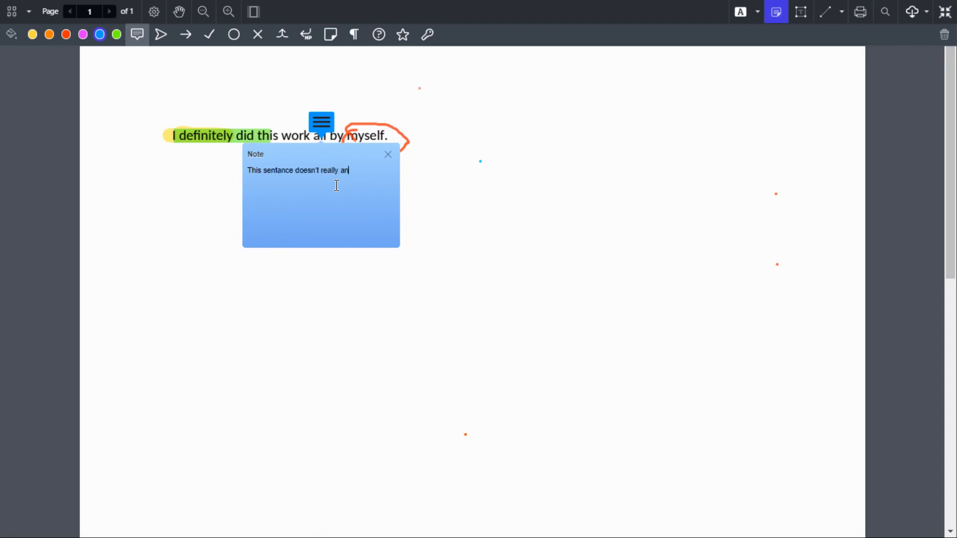
text(swer my u)
key(BackSpace)
text(question.)
click(459, 219)
mouse_move(324, 139)
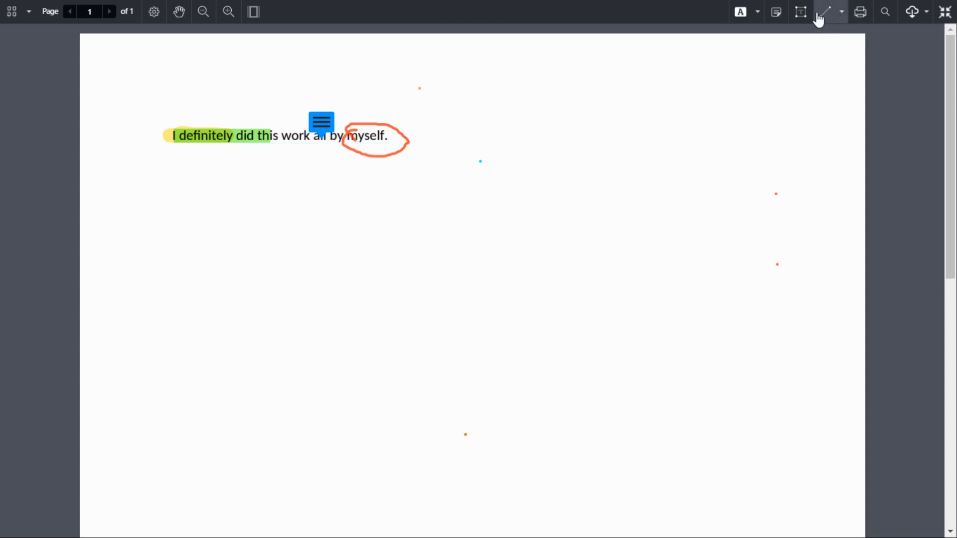
Step: Add a text annotation to the right of the sentence reading "Hi", the student's first name and "..."
click(800, 13)
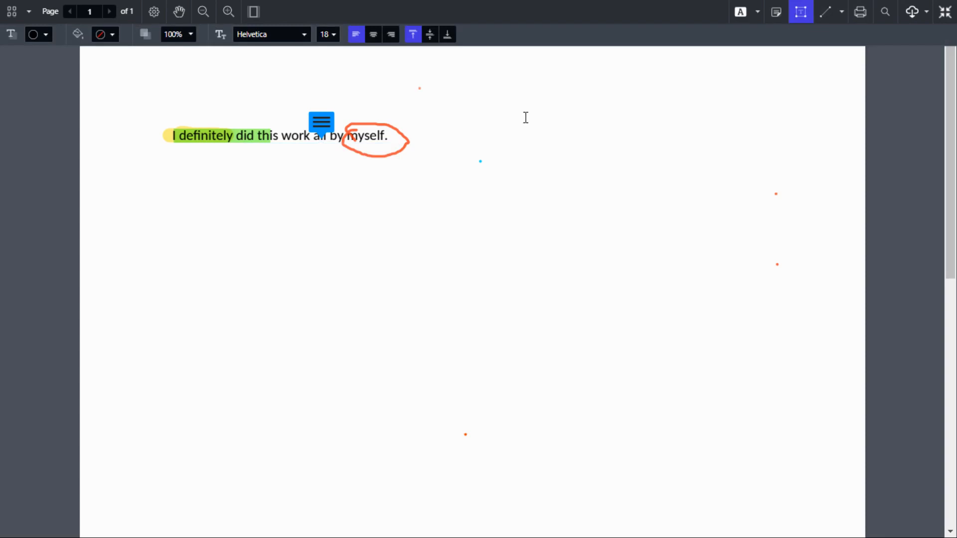
click(571, 144)
text(Hi Toby)
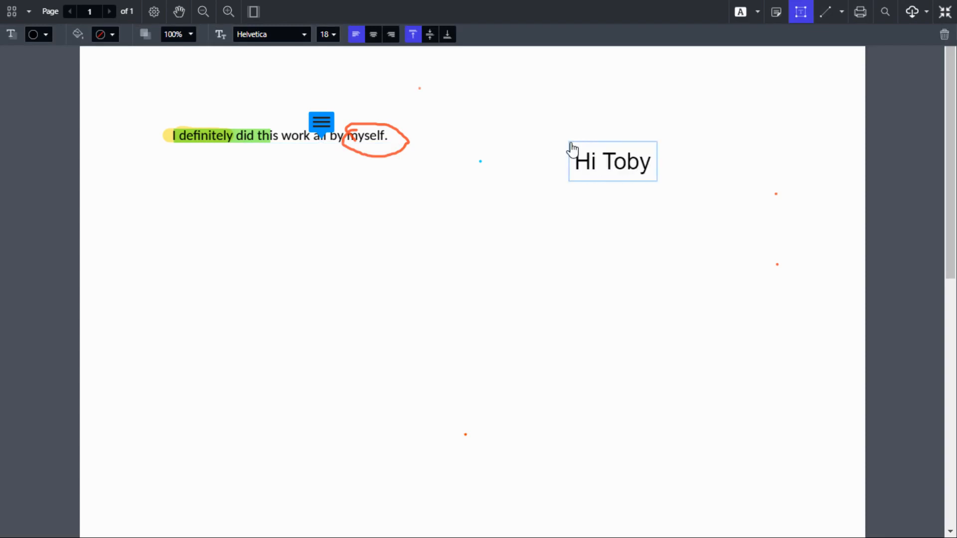
text(...)
click(638, 259)
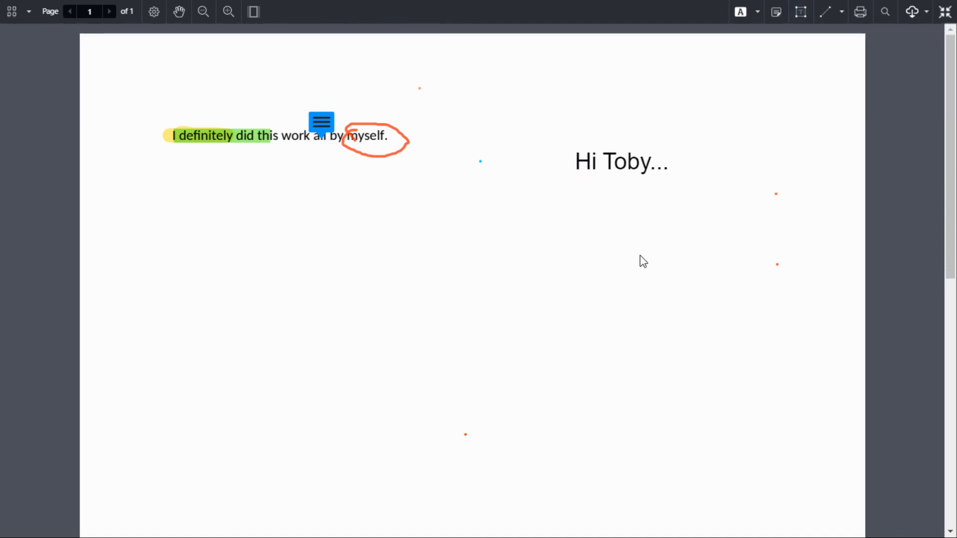
Step: Draw a blue line sloping down to the right below the sentence with the Line tool
click(822, 14)
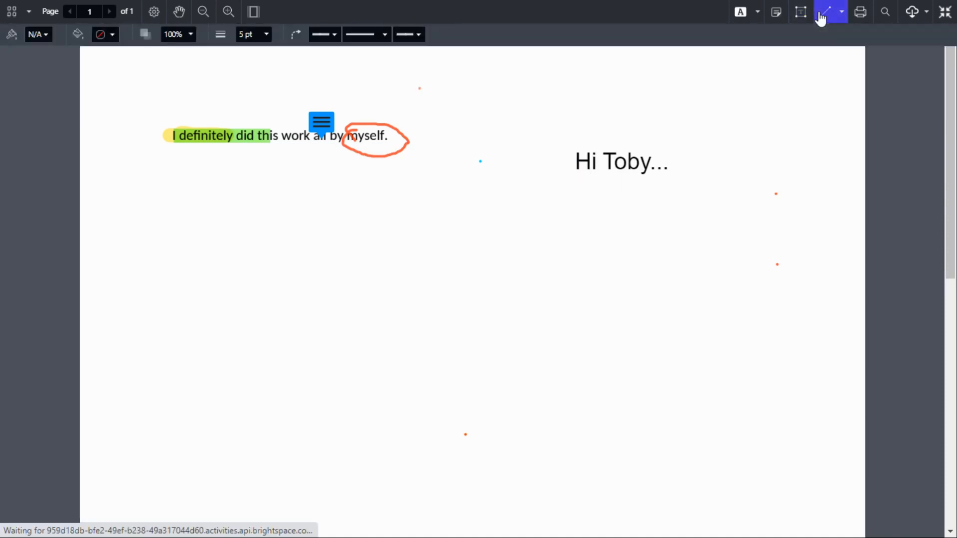
drag(285, 205, 419, 252)
click(342, 253)
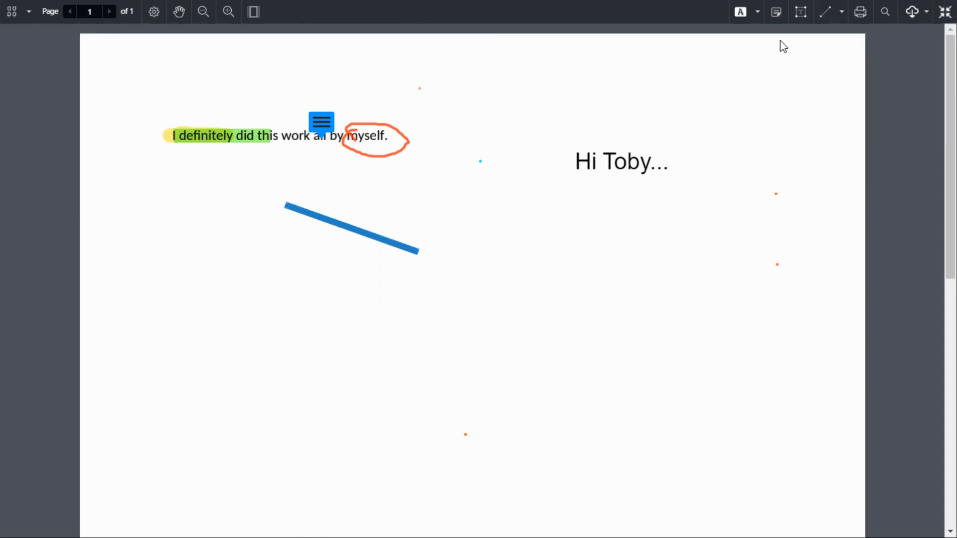
Step: Draw a blue arrow from the upper right pointing down to the end of the sentence with the Arrow tool
click(827, 14)
click(842, 12)
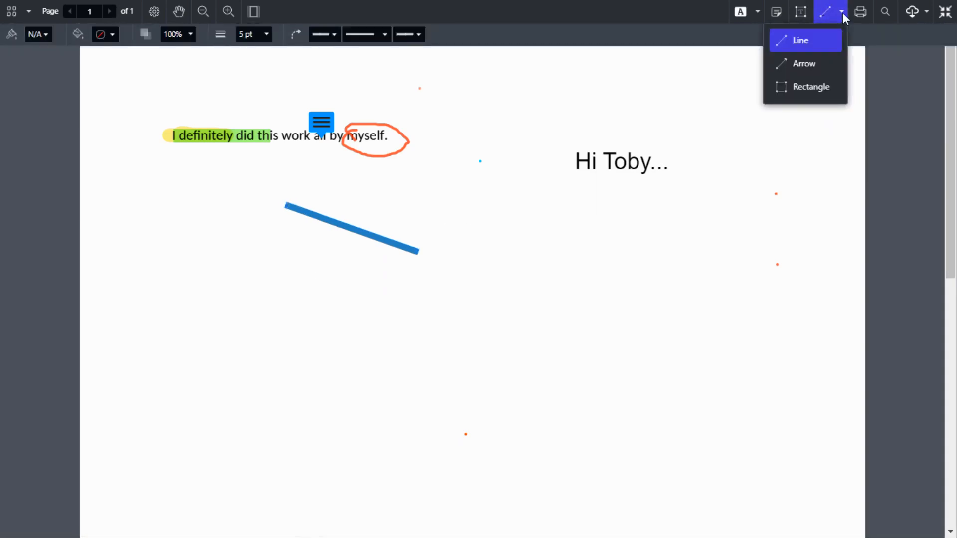
click(816, 63)
mouse_move(522, 75)
mouse_down()
mouse_move(357, 111)
mouse_move(357, 120)
mouse_up()
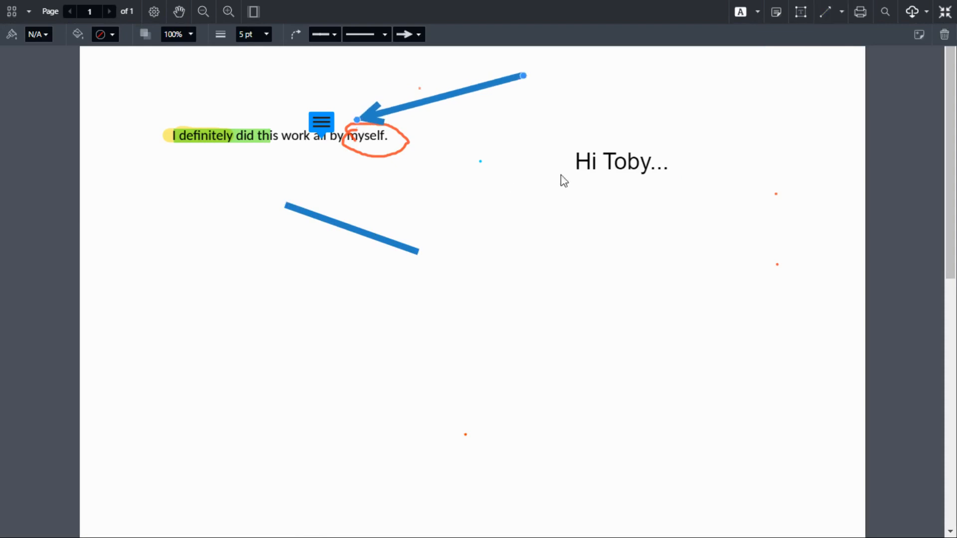
Step: Draw a rectangle below and to the left of the blue line and fill it with orange
click(842, 12)
click(812, 83)
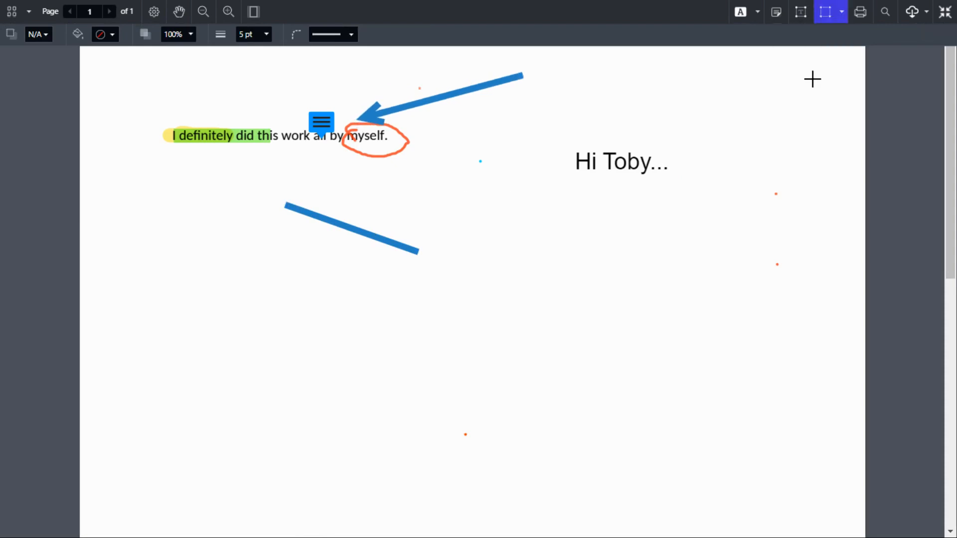
drag(150, 249, 305, 359)
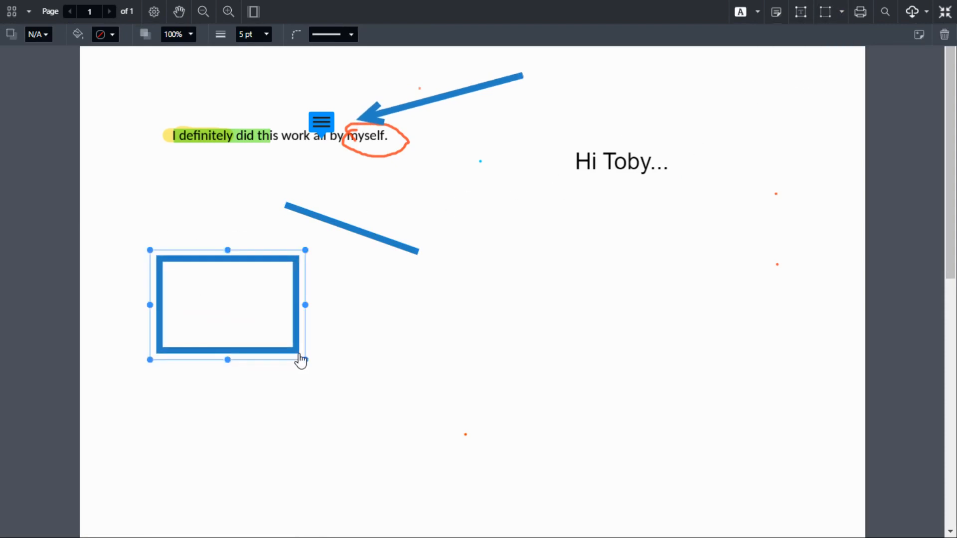
click(111, 39)
click(120, 57)
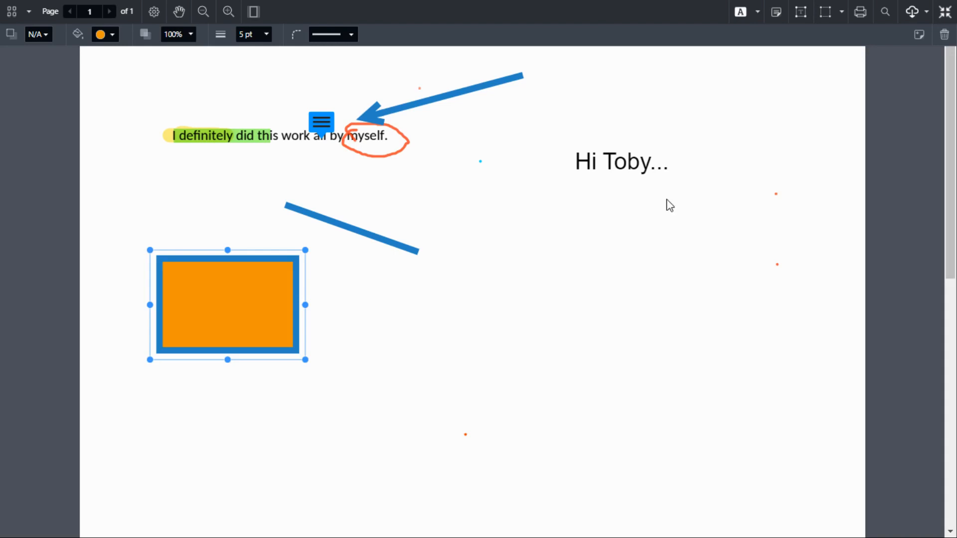
Step: Leave the full-screen document view and enter overall feedback greeting the student by first name, followed by "... why are you the way that you are?"
click(945, 12)
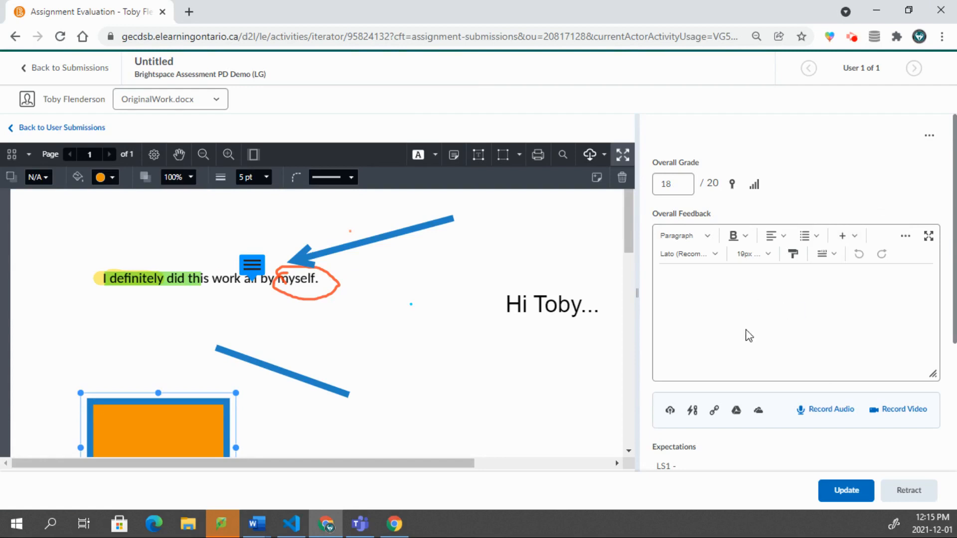
scroll(791, 325, down, 2)
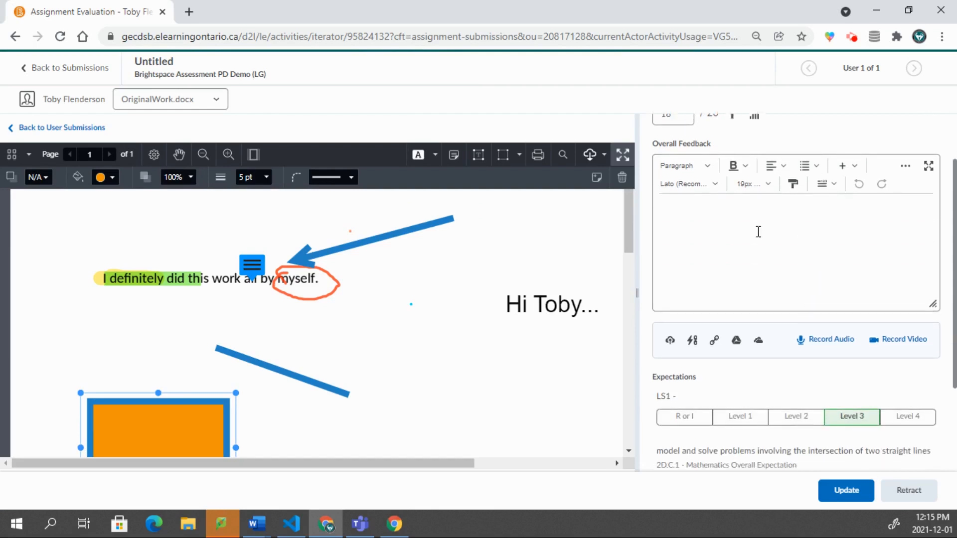
click(726, 225)
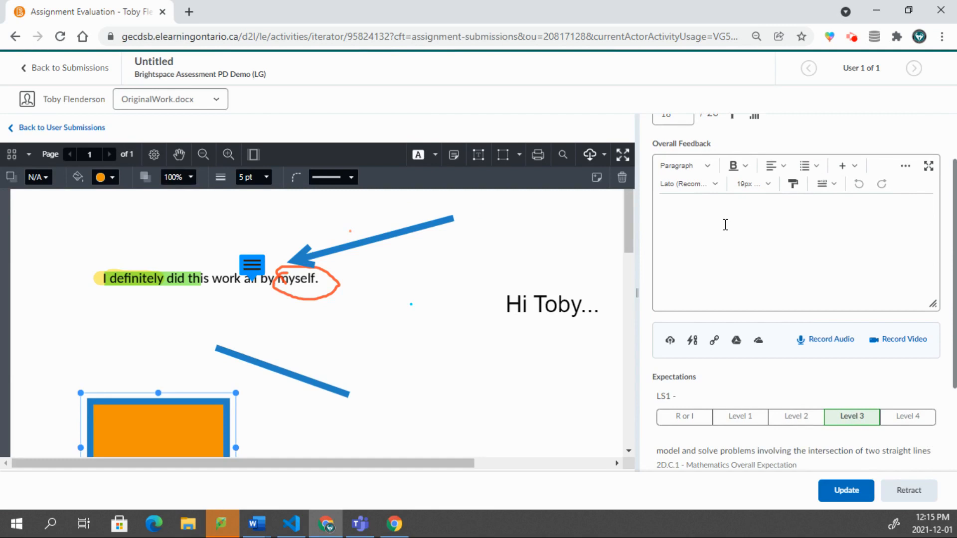
text(Hey Toby...  why are you the )
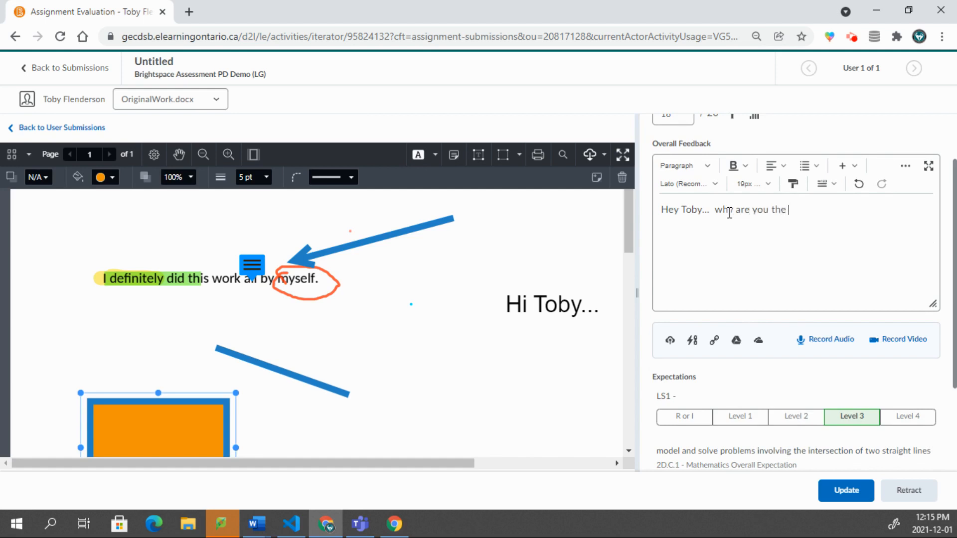
text(way that you are?)
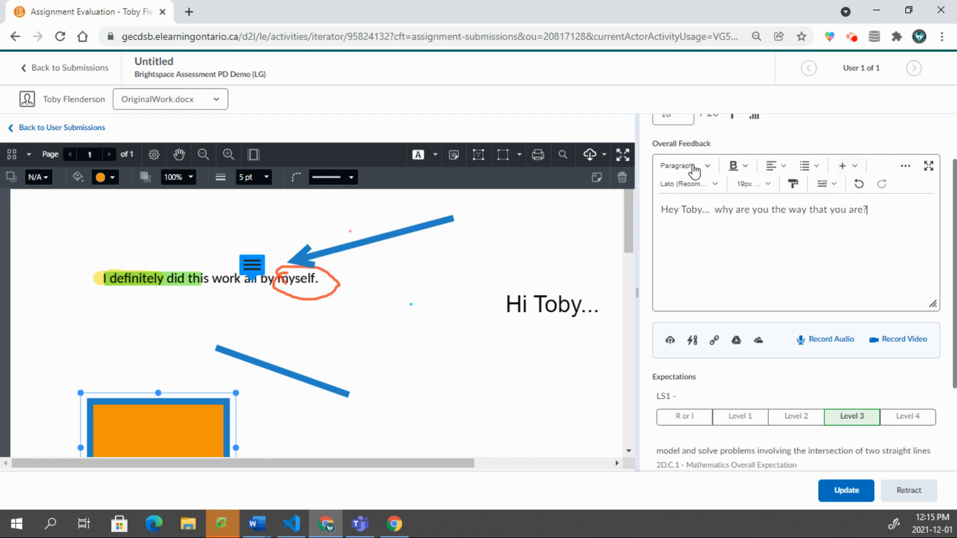
Step: Record a short webcam video and attach it to the overall feedback without a title or description
click(876, 340)
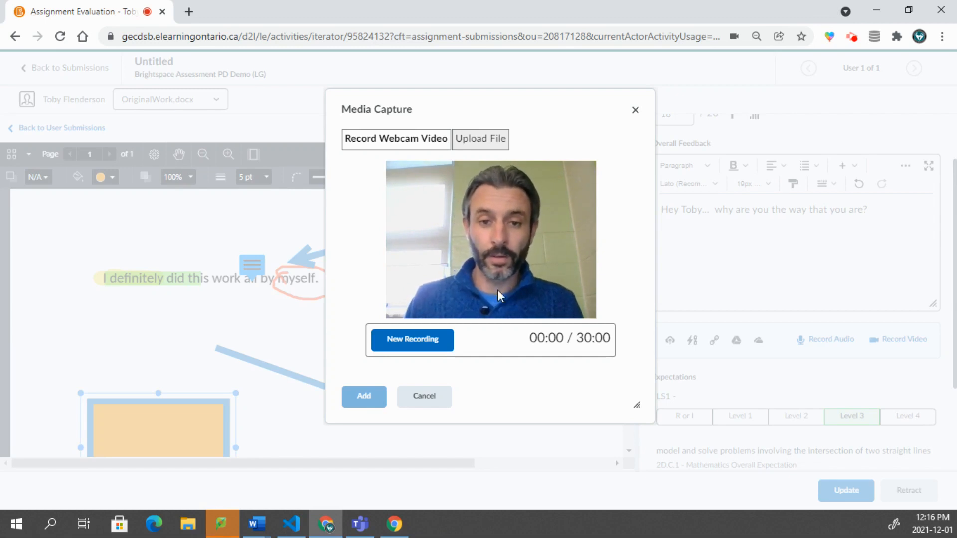
click(407, 341)
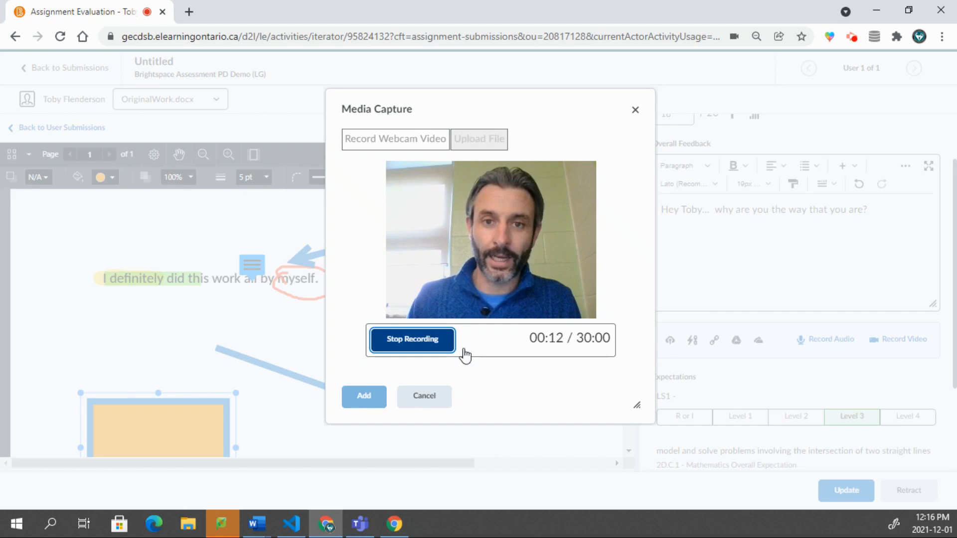
click(439, 343)
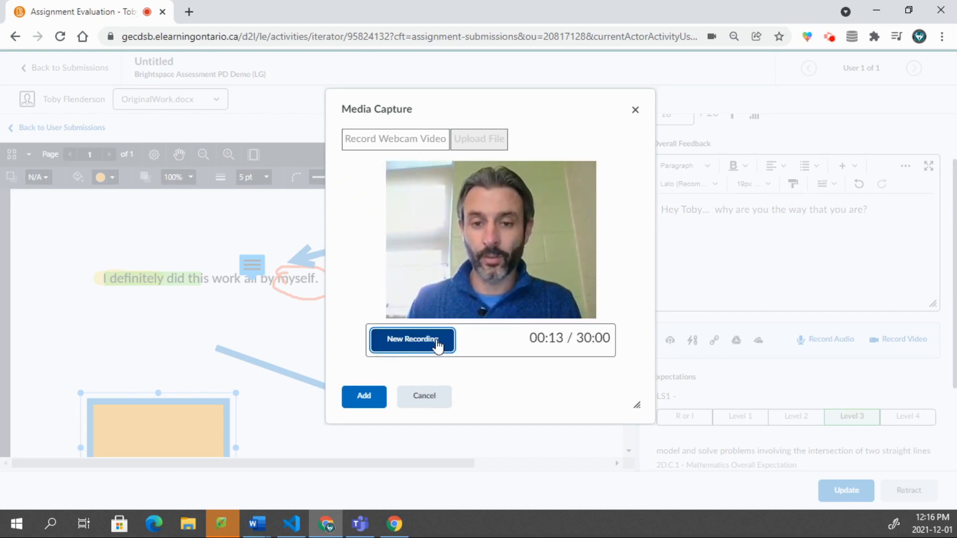
click(376, 404)
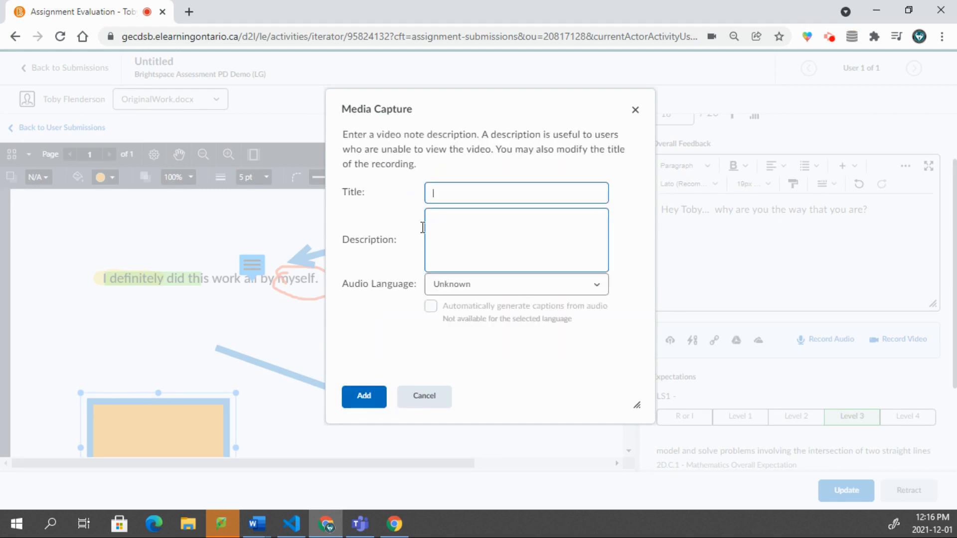
click(364, 398)
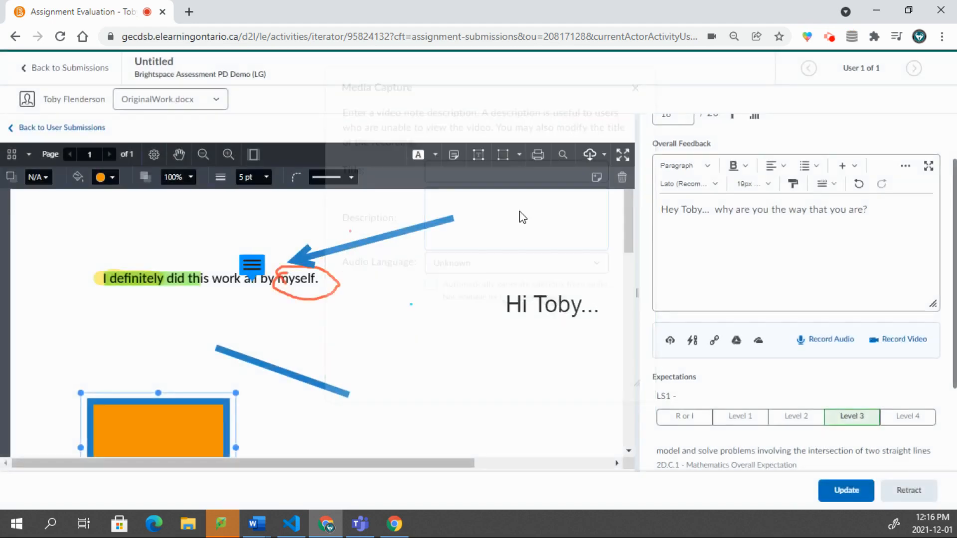
scroll(702, 396, down, 1)
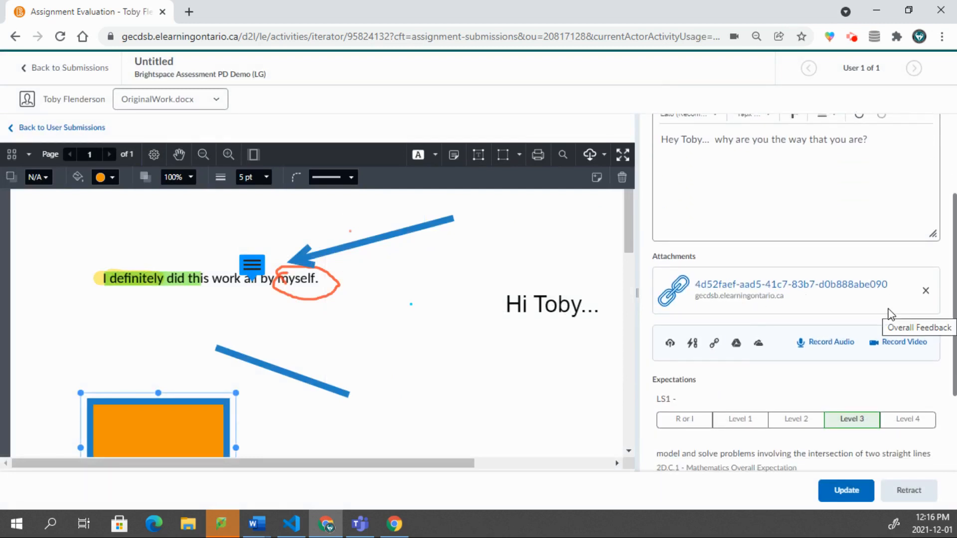
click(850, 348)
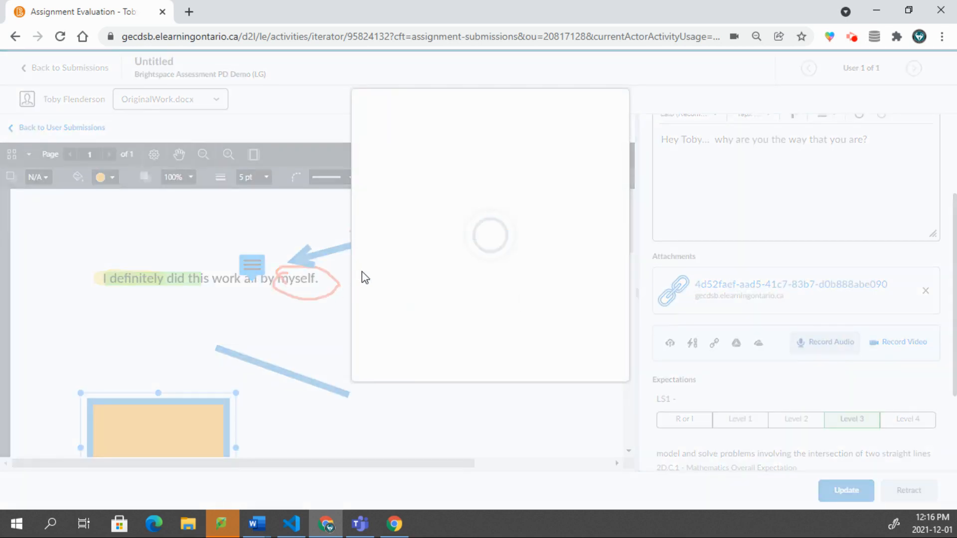
click(394, 182)
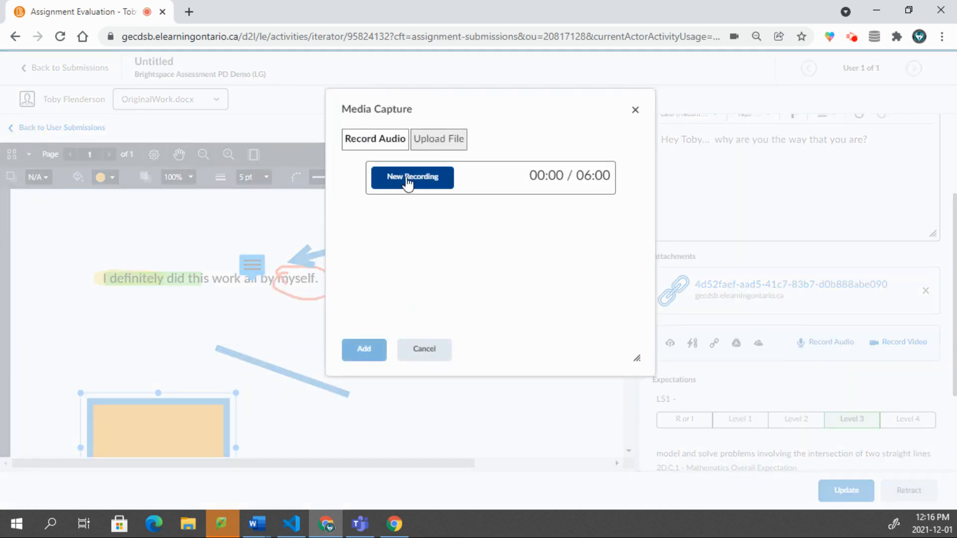
click(637, 111)
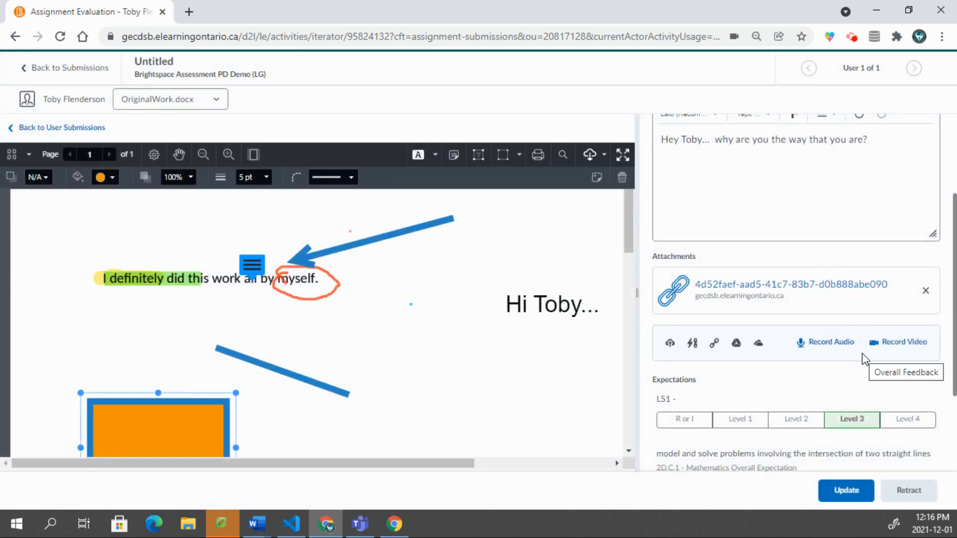
Step: Record a webcam video note through Insert Stuff and embed it in the overall feedback text, leaving title and description blank
scroll(850, 331, up, 3)
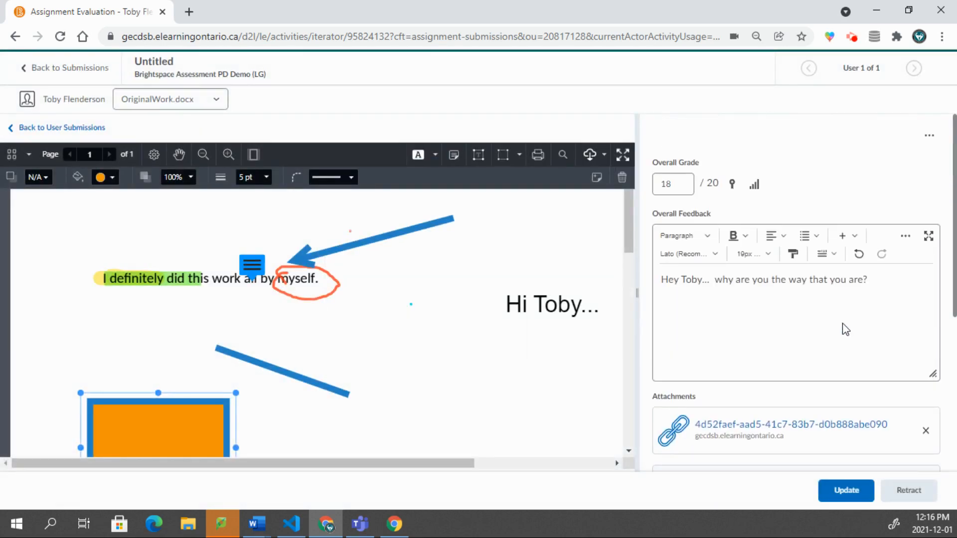
click(854, 238)
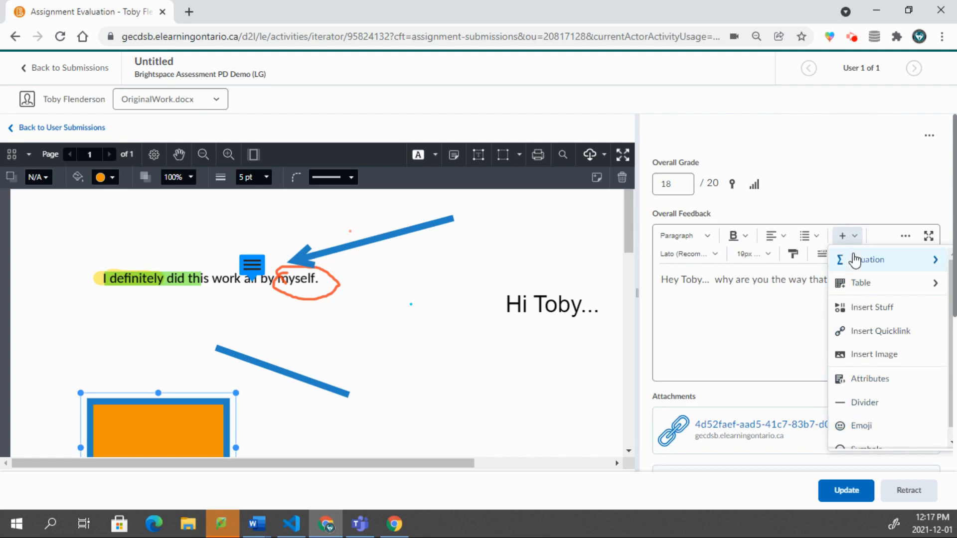
click(886, 308)
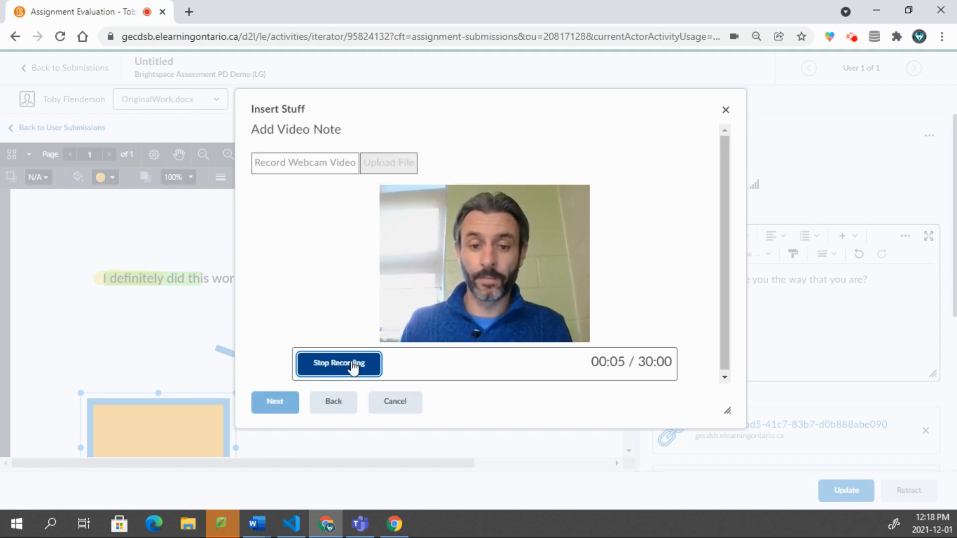
click(353, 367)
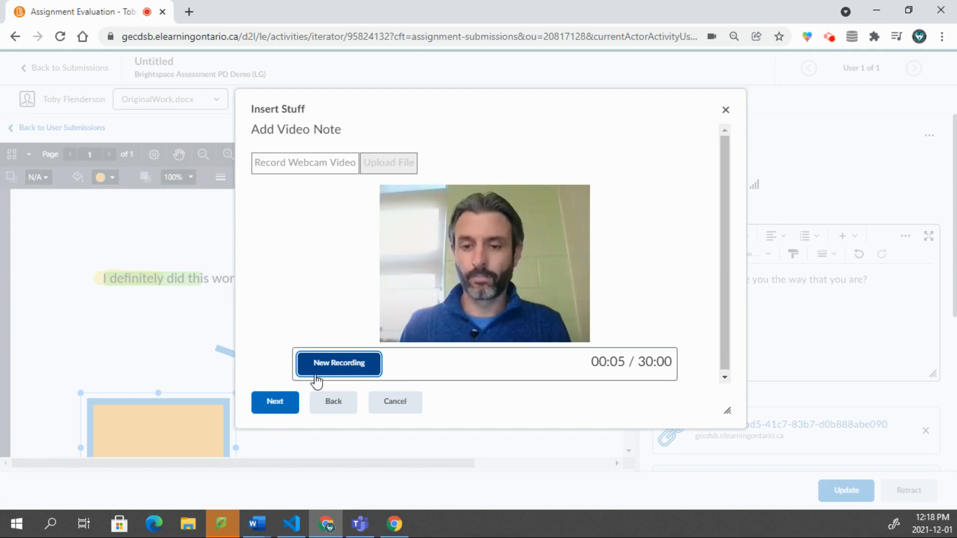
click(279, 408)
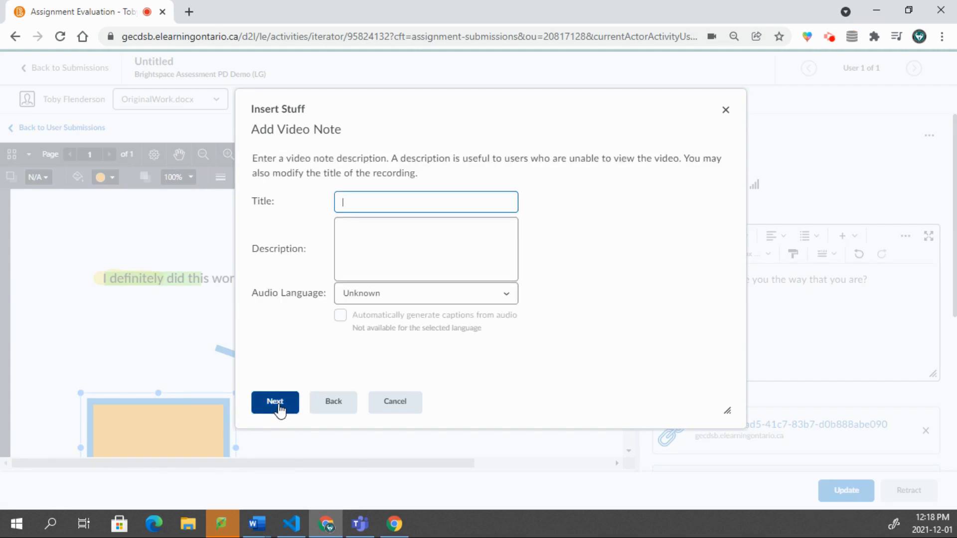
click(277, 405)
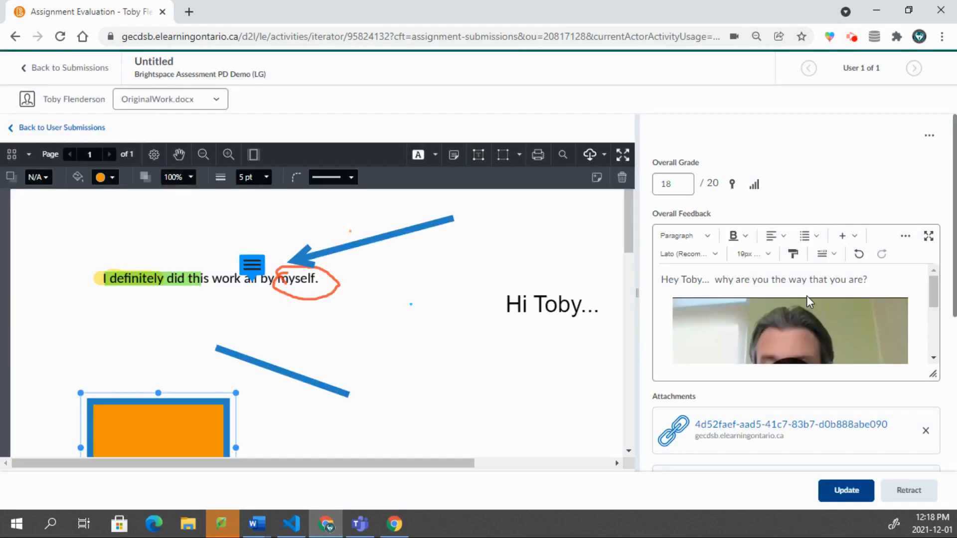
Step: Review the overall feedback with its embedded video and retract the student's published evaluation
scroll(806, 295, down, 2)
scroll(833, 336, up, 2)
click(908, 490)
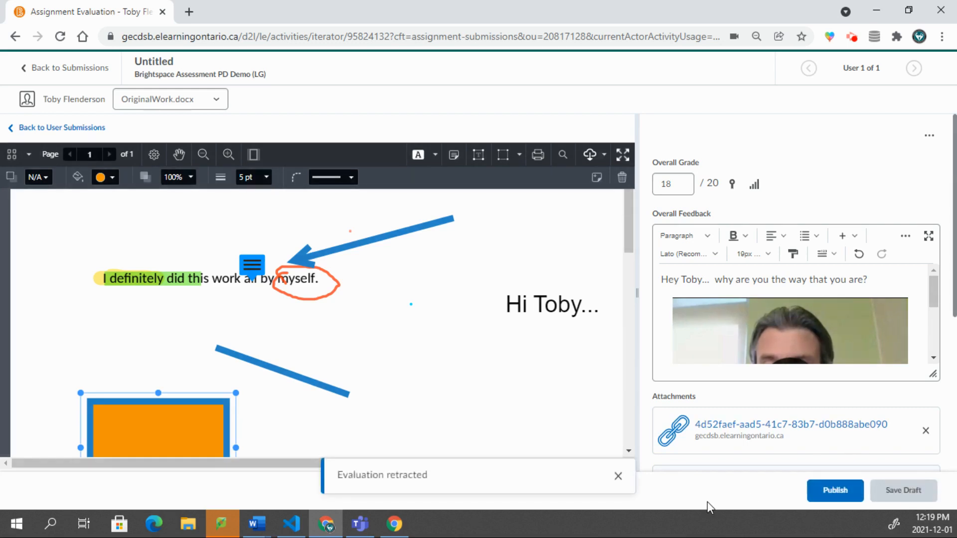
Step: Dismiss the retraction notice and publish the student's evaluation for the Untitled assignment again
click(618, 477)
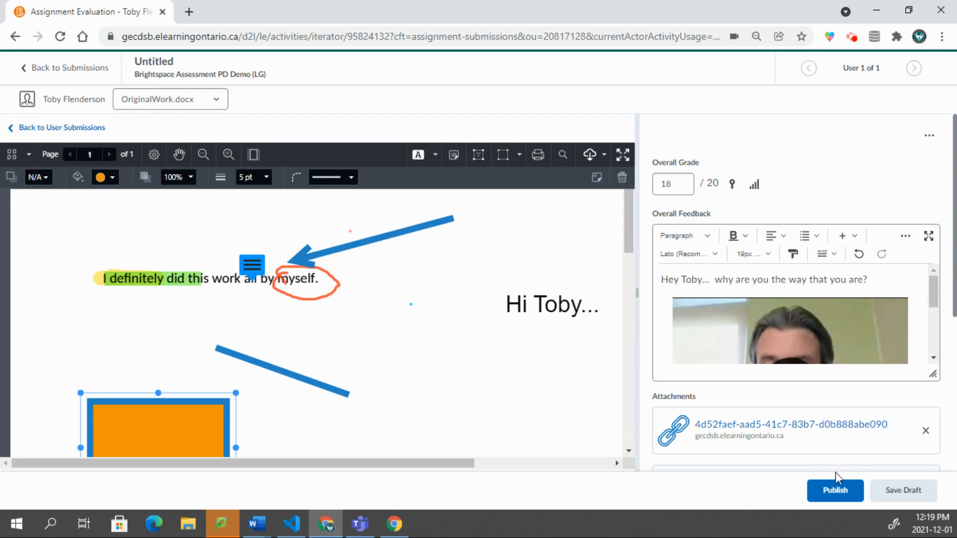
click(840, 491)
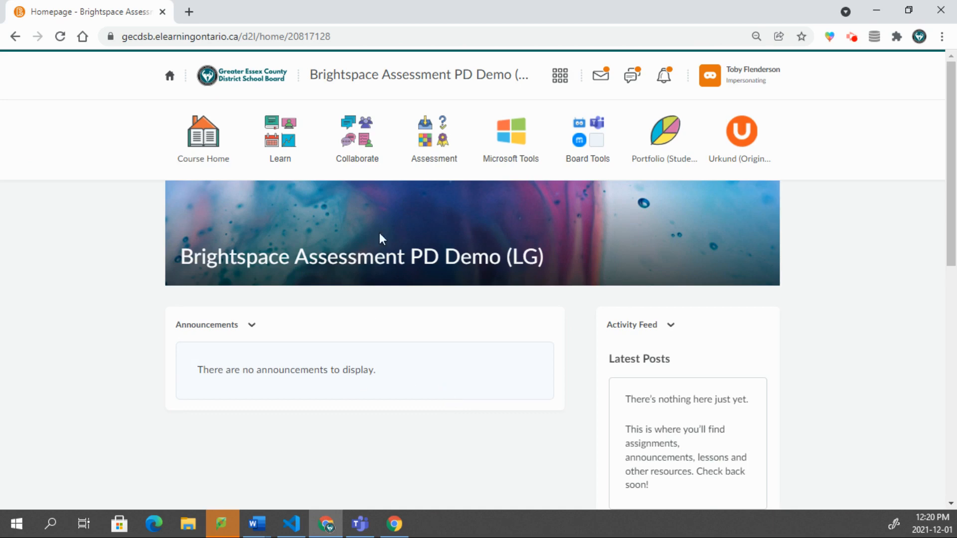
Step: In the impersonated student's course view, open the unread feedback for the Untitled assignment and review the video, expectation levels, score and attachments
click(428, 150)
click(431, 147)
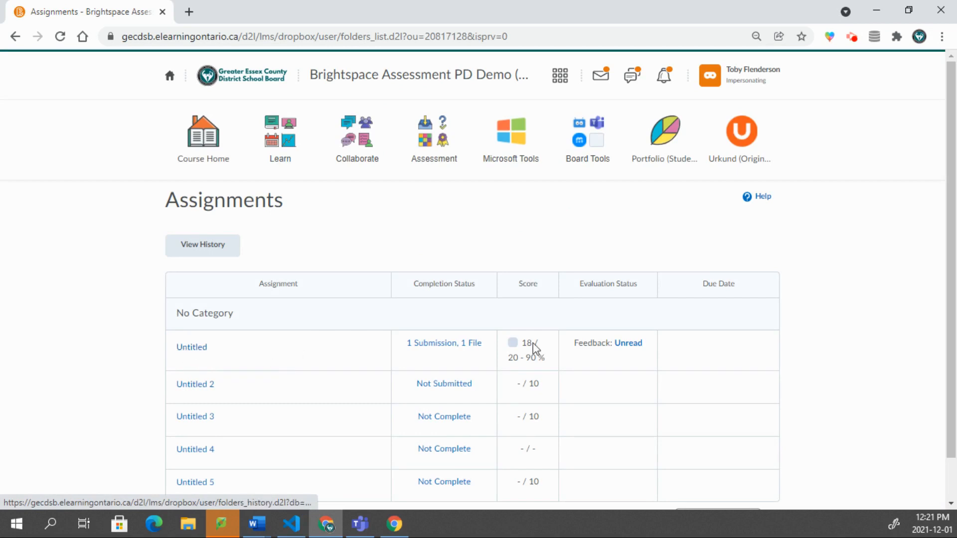
click(630, 344)
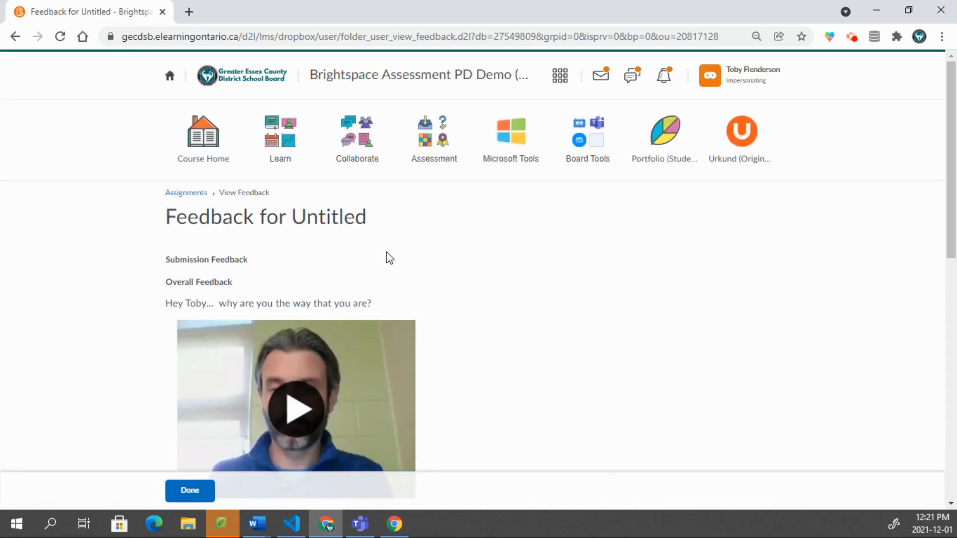
scroll(387, 252, down, 1)
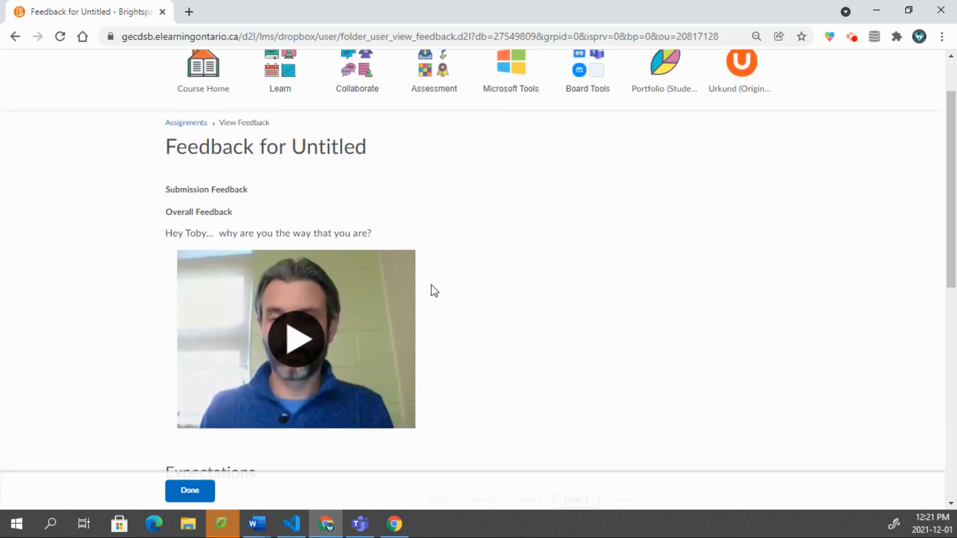
scroll(423, 401, down, 1)
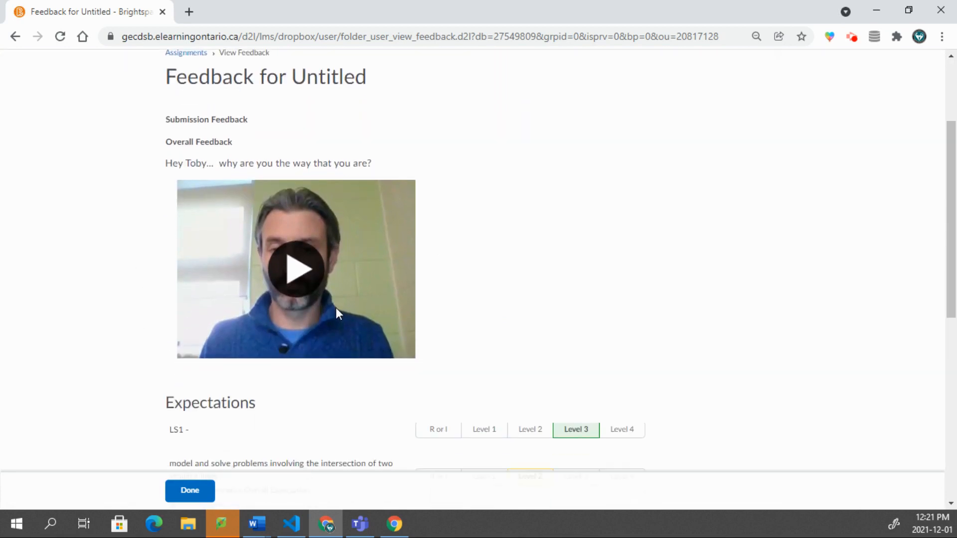
scroll(315, 291, down, 3)
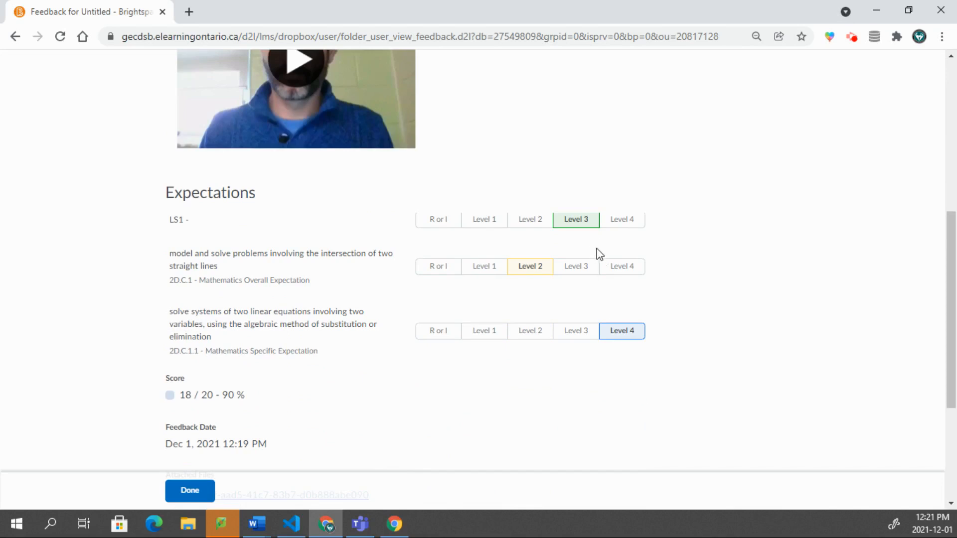
scroll(596, 339, down, 2)
scroll(596, 339, down, 2)
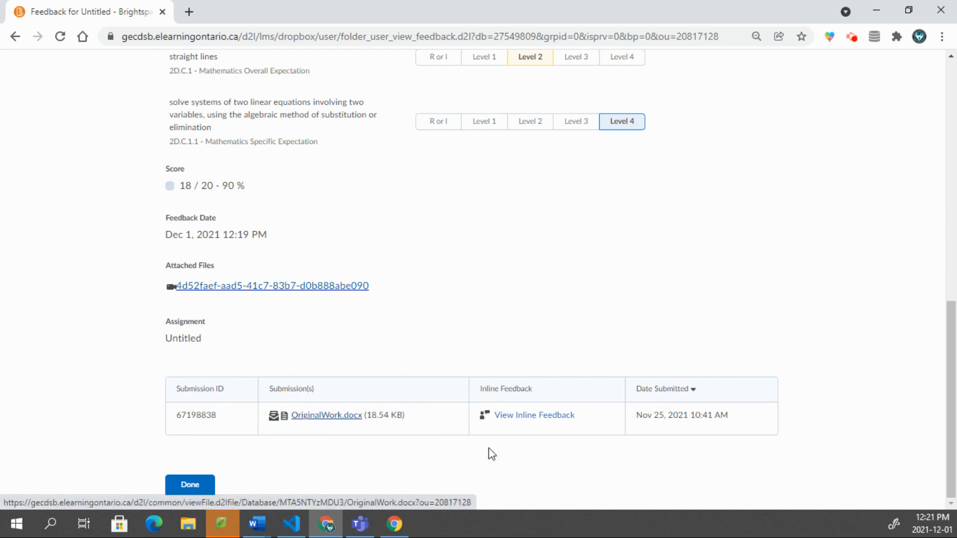
Step: View the inline feedback annotations on OriginalWork.docx as the student, and close that page
click(560, 416)
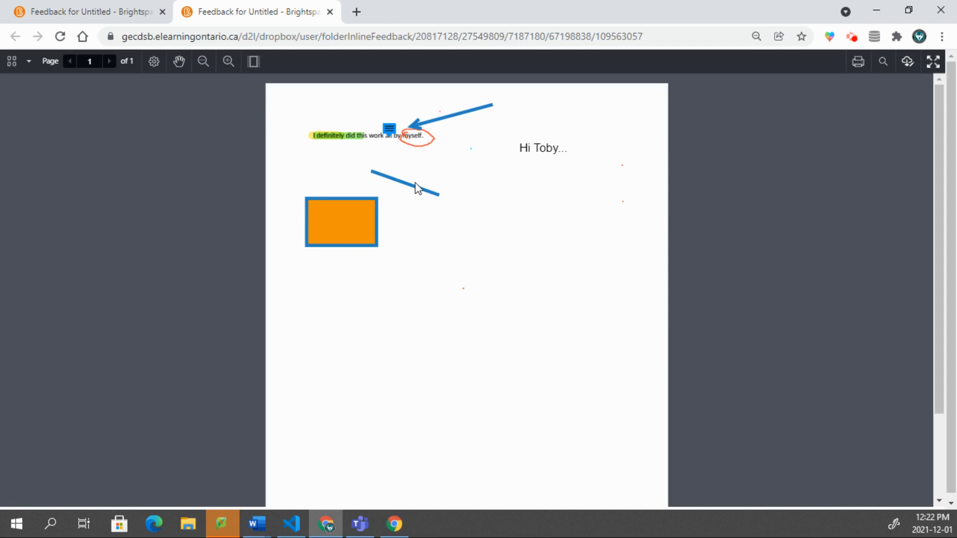
mouse_move(389, 135)
click(330, 12)
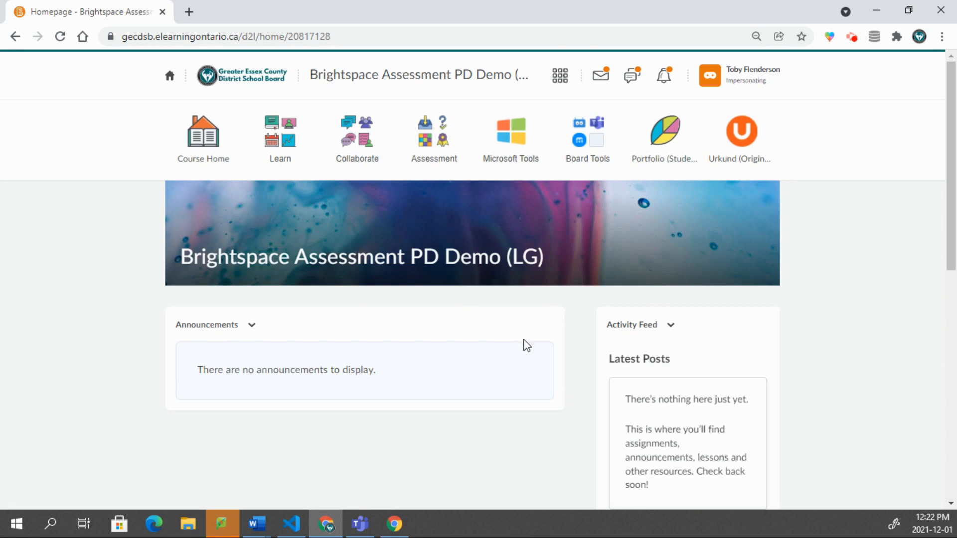
Step: Open the impersonated student's Progress Summary and look through it to the Assignments section
click(759, 84)
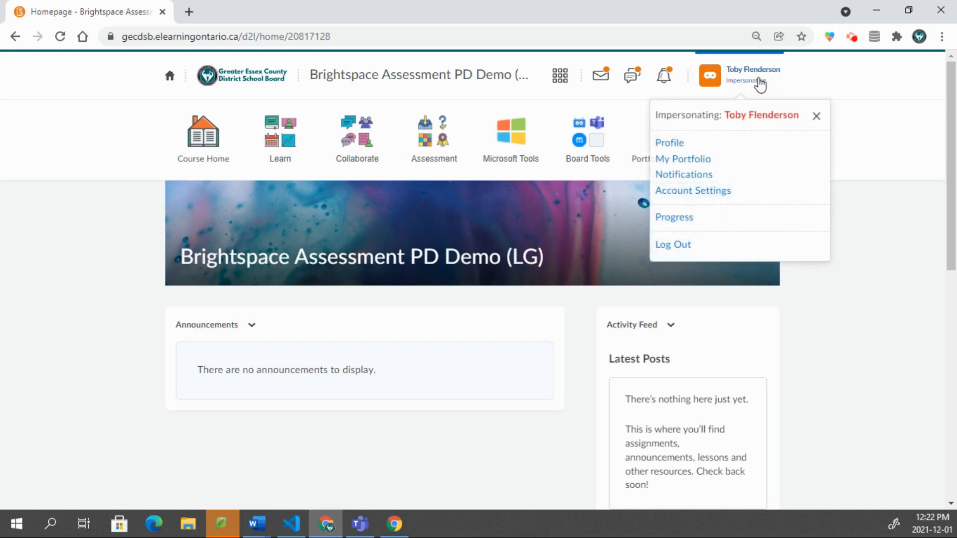
click(677, 219)
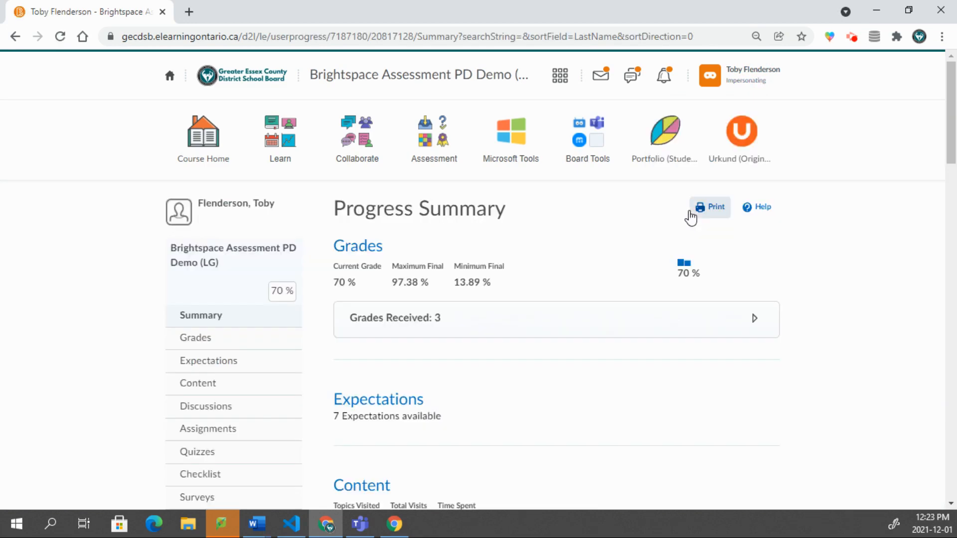
scroll(686, 215, down, 4)
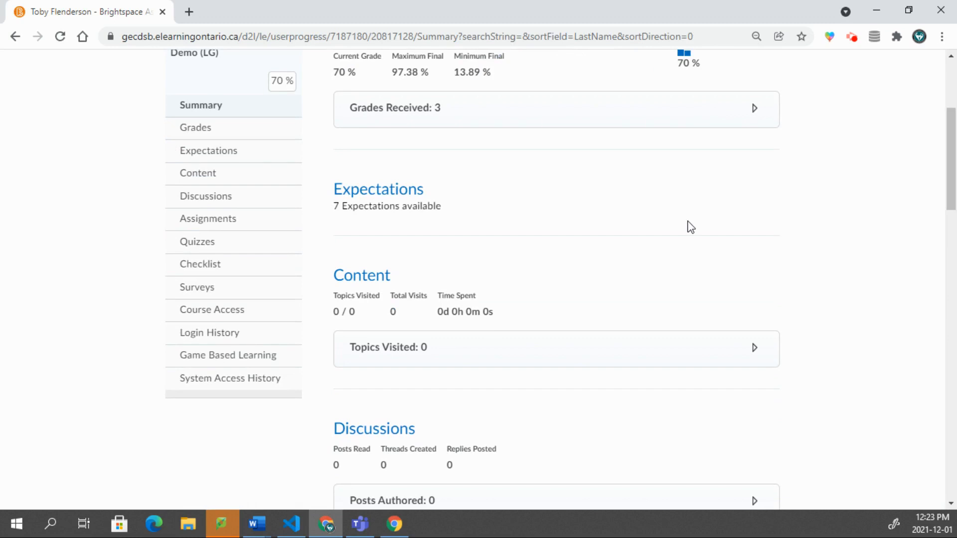
scroll(697, 234, down, 10)
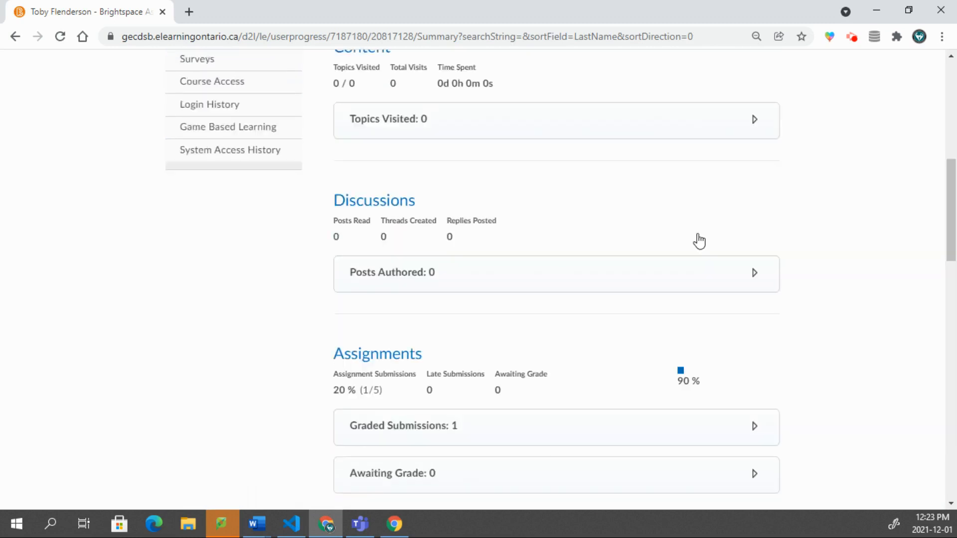
Step: Expand the graded submissions in the progress summary and examine the feedback details for the Untitled assignment
click(761, 176)
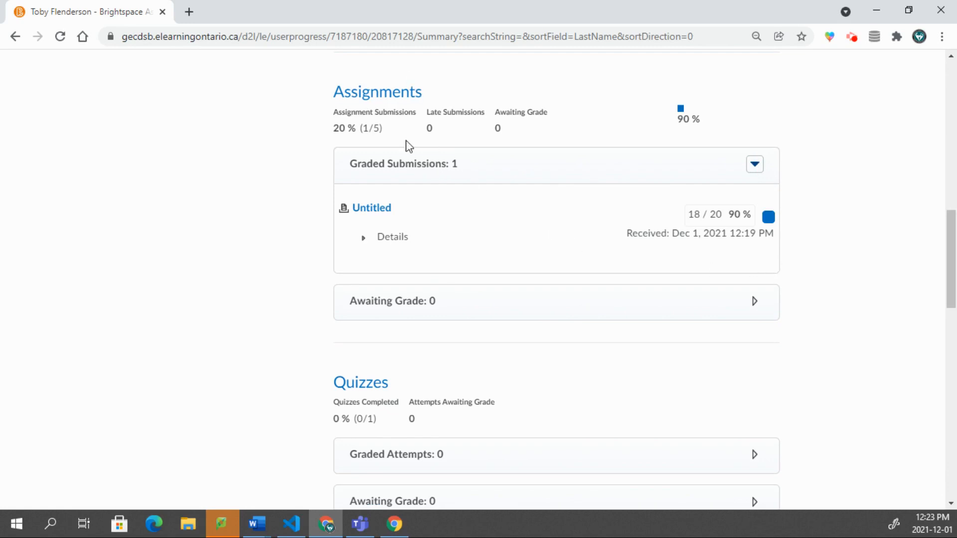
click(393, 237)
click(366, 238)
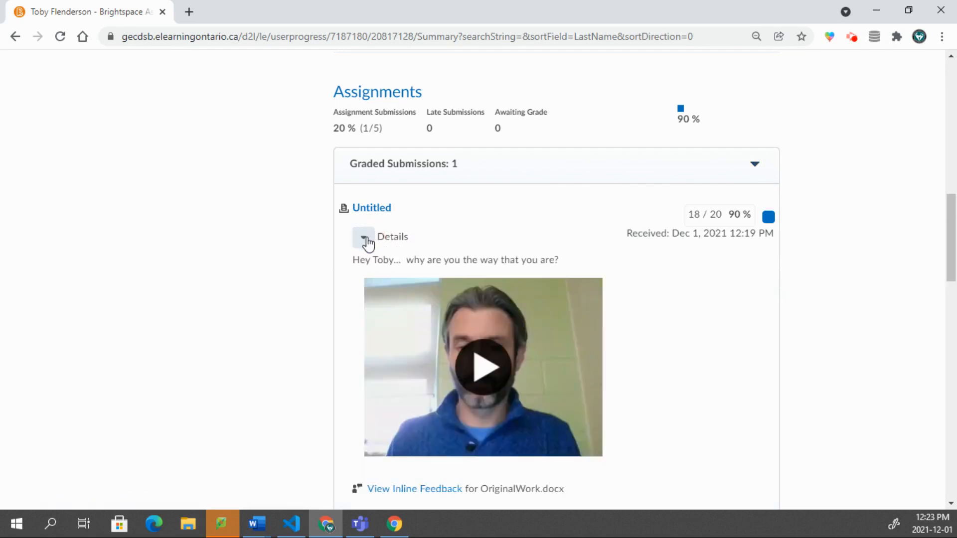
scroll(418, 257, down, 3)
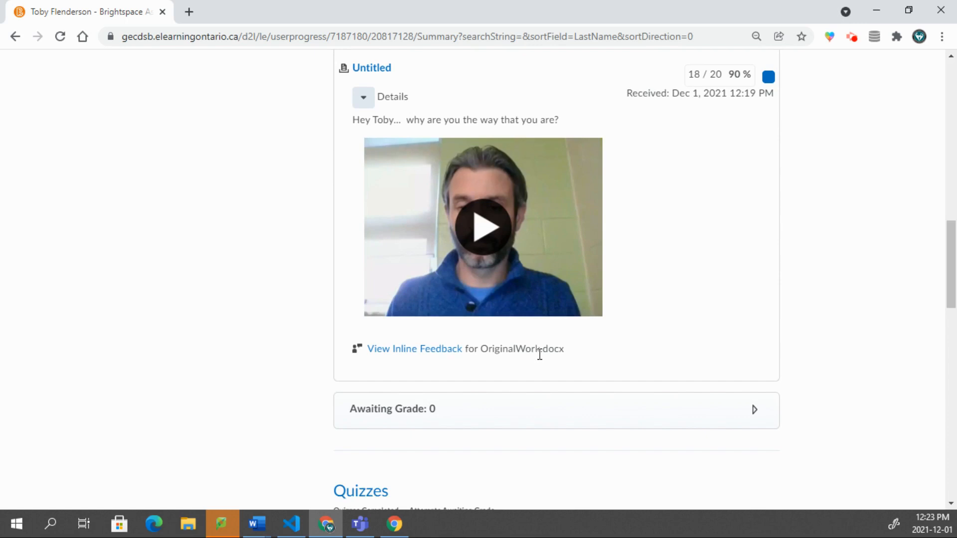
scroll(540, 362, down, 7)
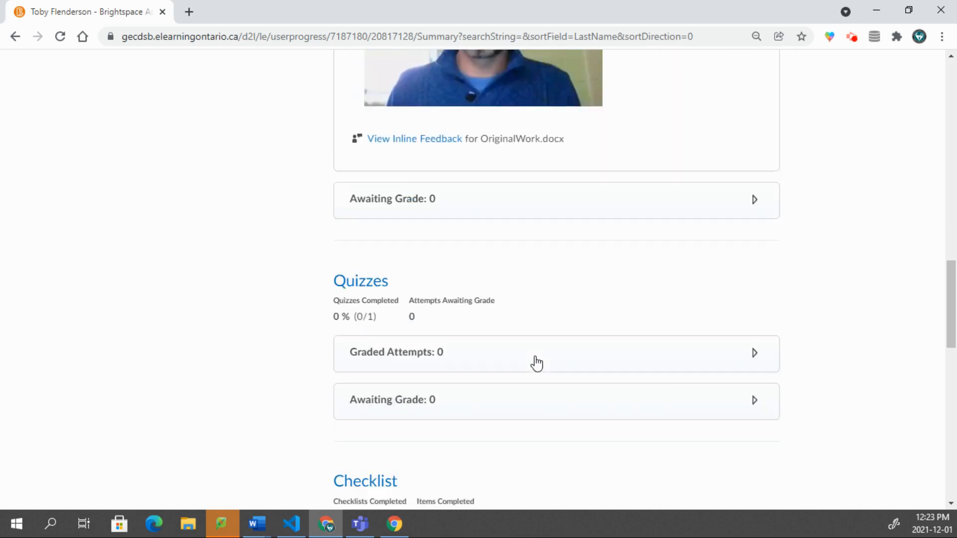
scroll(536, 362, up, 5)
scroll(534, 360, up, 4)
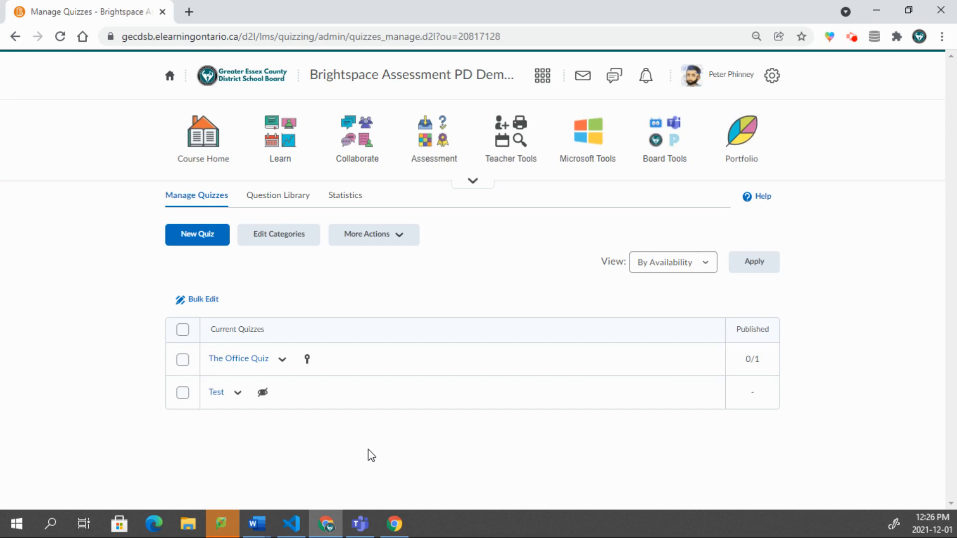
Step: Edit The Office Quiz so that attempts are set as graded immediately upon completion
click(281, 359)
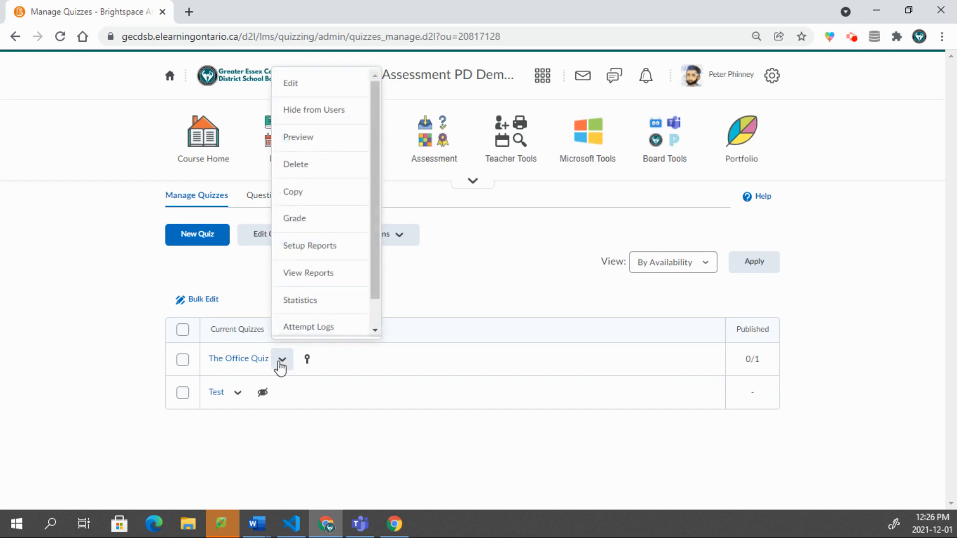
click(318, 84)
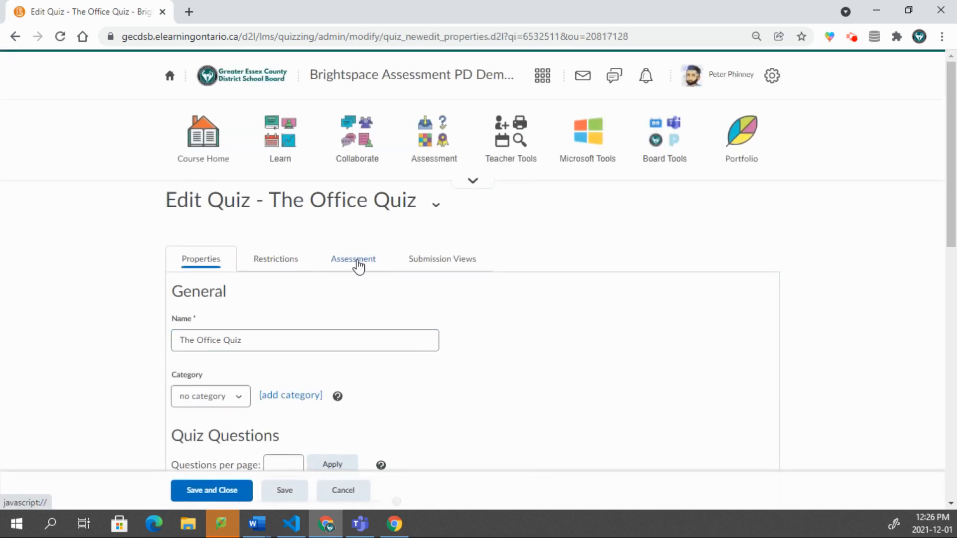
click(357, 267)
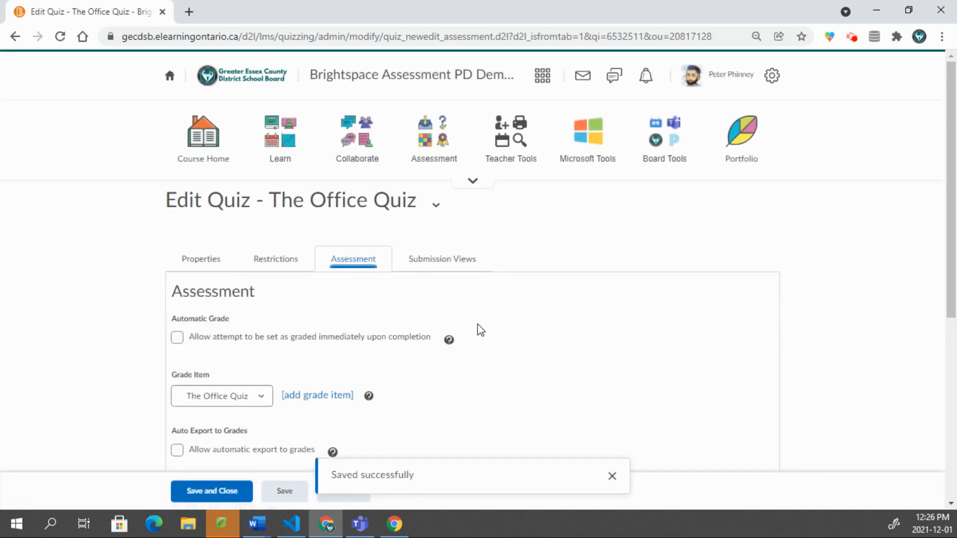
scroll(504, 337, down, 2)
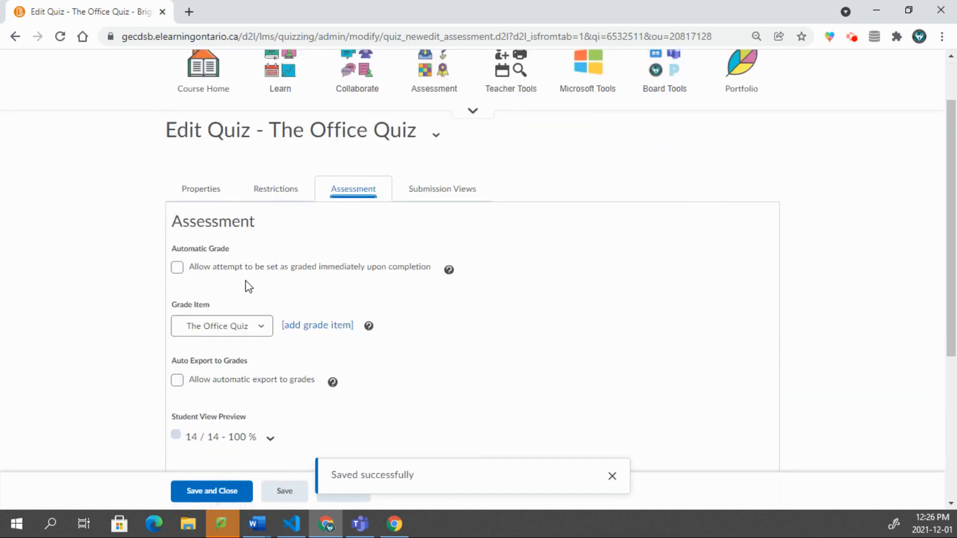
click(178, 269)
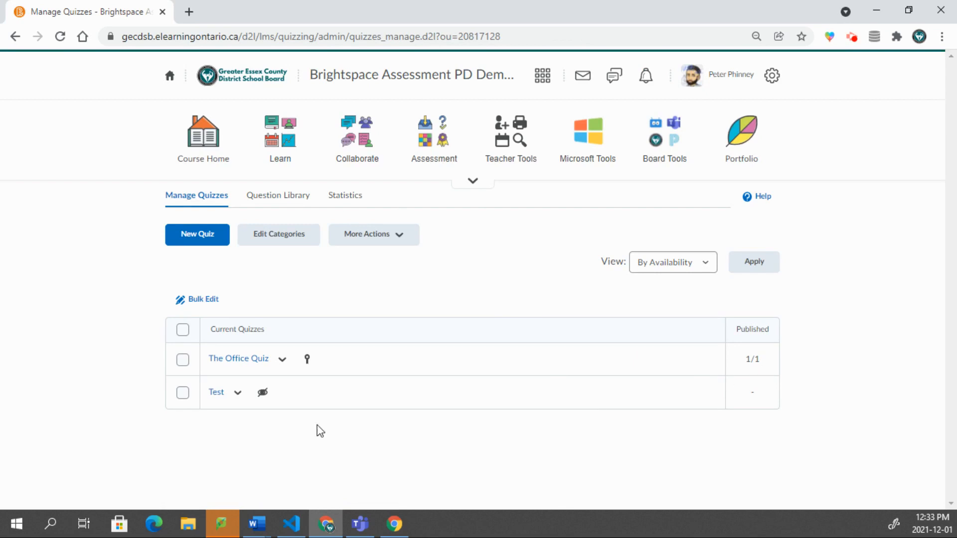
Step: Open attempt 1 of The Office Quiz for grading and review the answers and scores for Questions 1 to 5
click(282, 360)
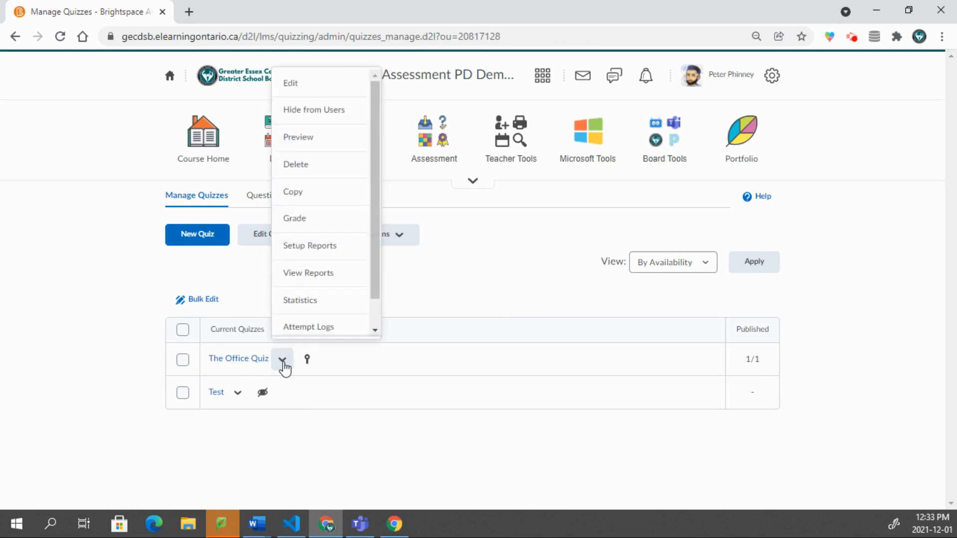
click(307, 218)
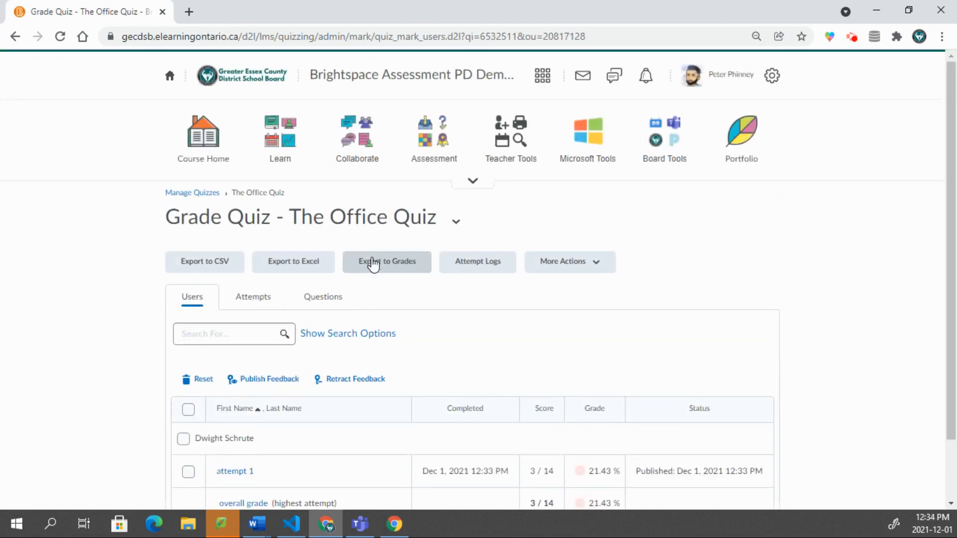
scroll(389, 323, down, 2)
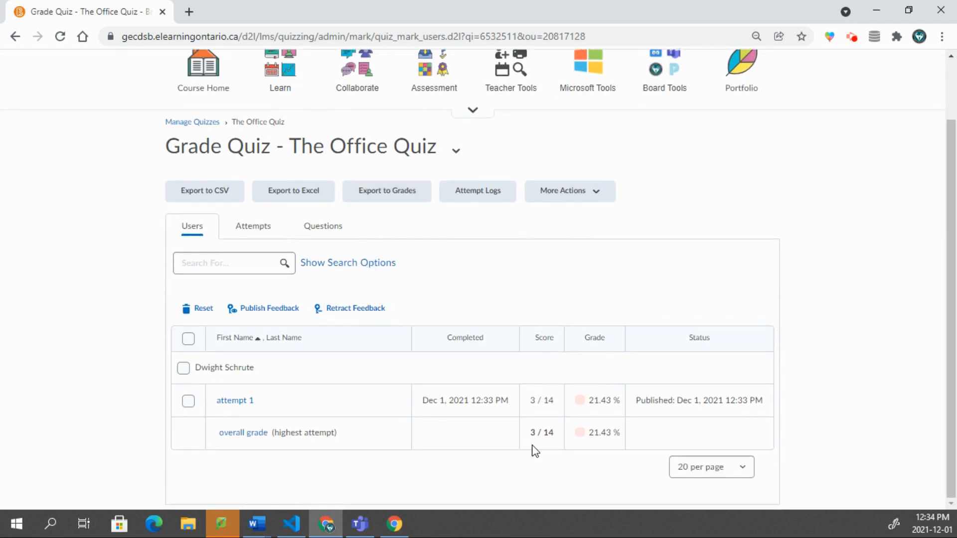
click(239, 403)
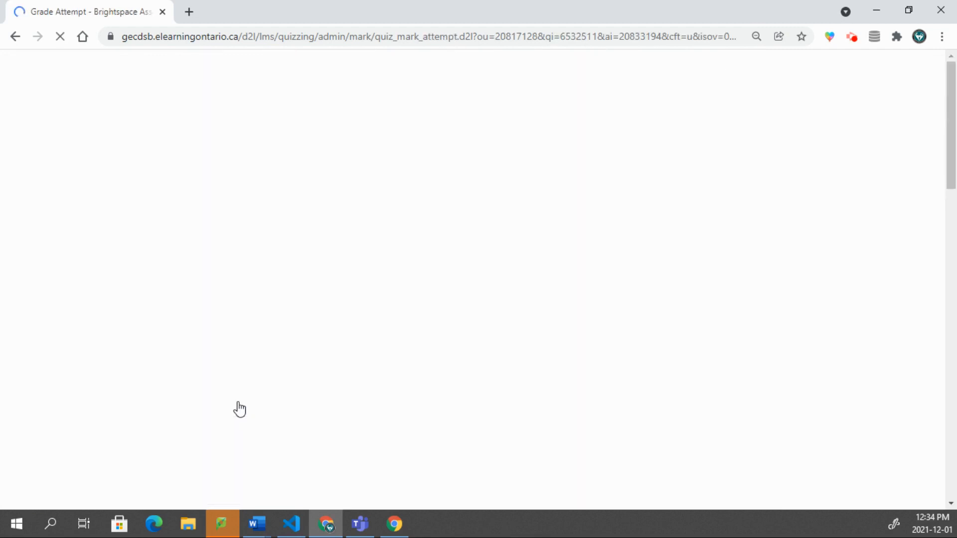
scroll(231, 391, down, 10)
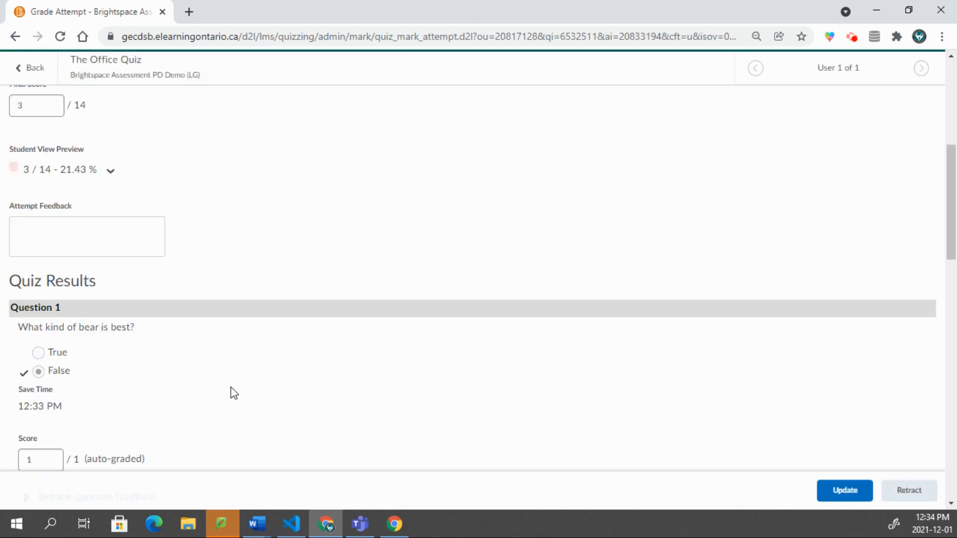
scroll(169, 263, down, 1)
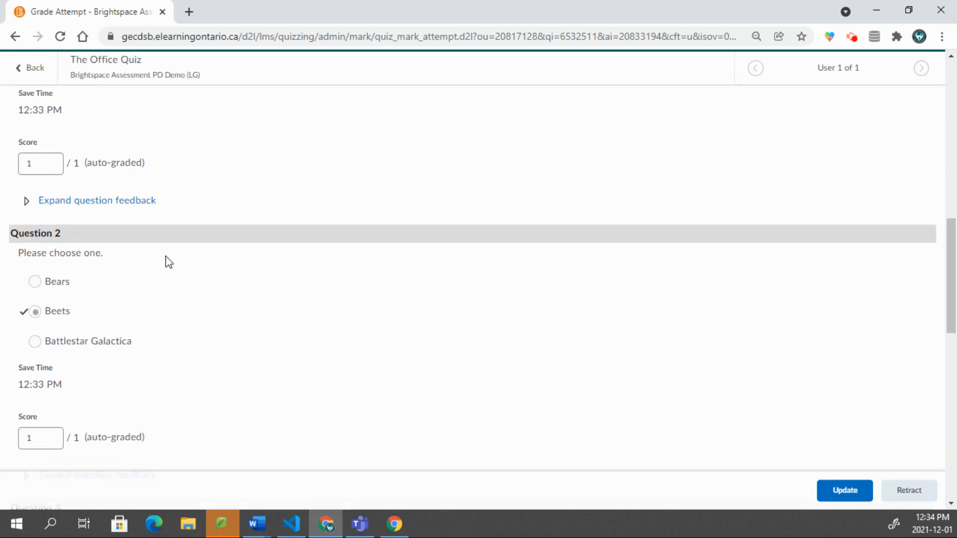
scroll(167, 275, down, 6)
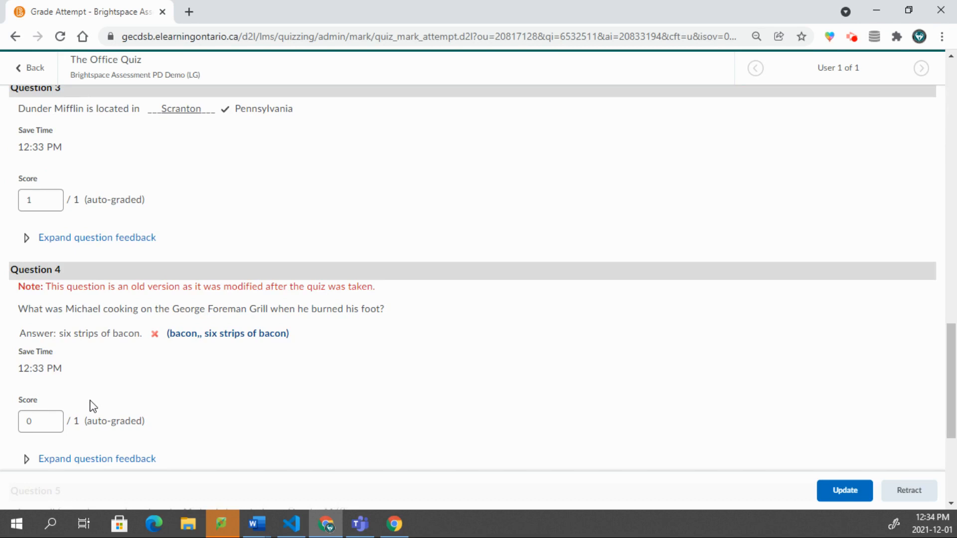
scroll(92, 406, down, 5)
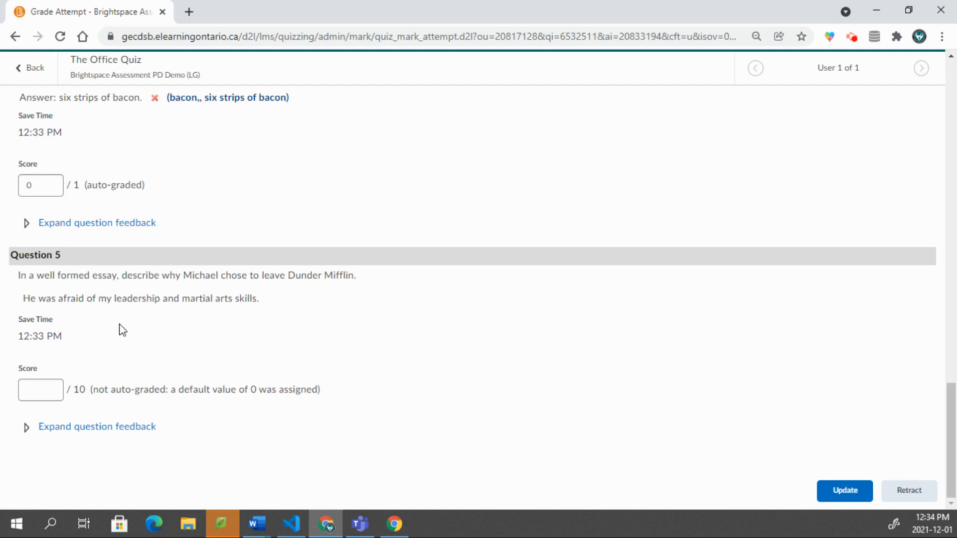
Step: Score the Question 5 essay answer 6 out of 10 and check Question 4's answer against its accepted answers
click(41, 383)
text(6)
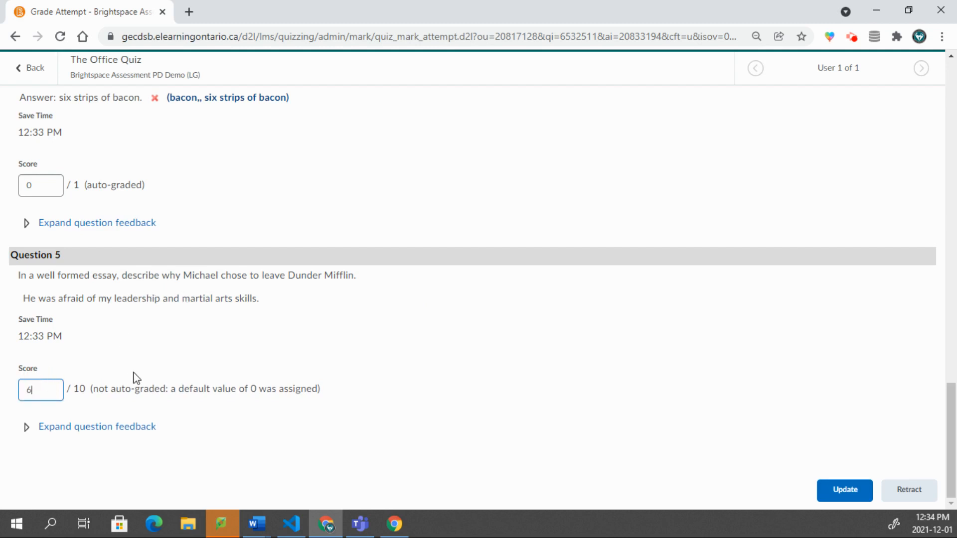
click(151, 355)
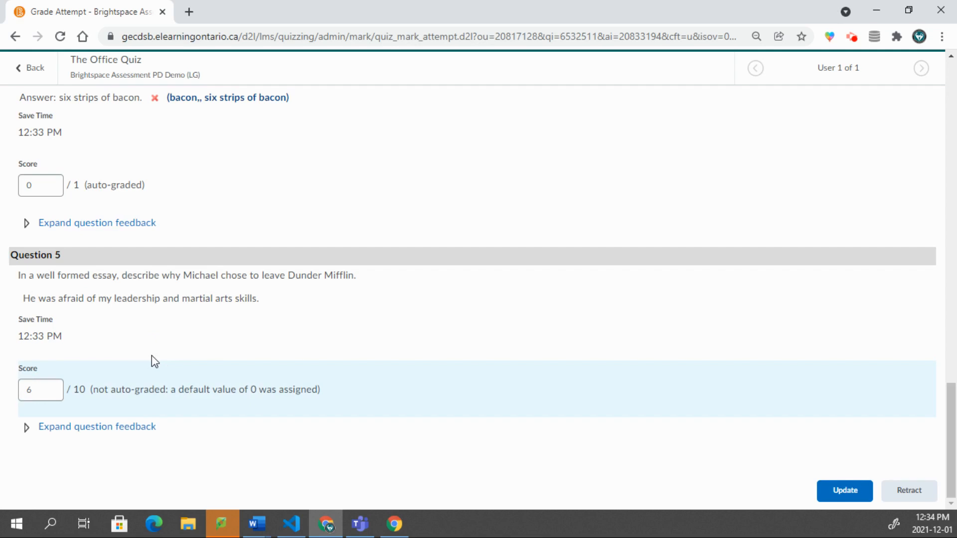
scroll(125, 339, up, 3)
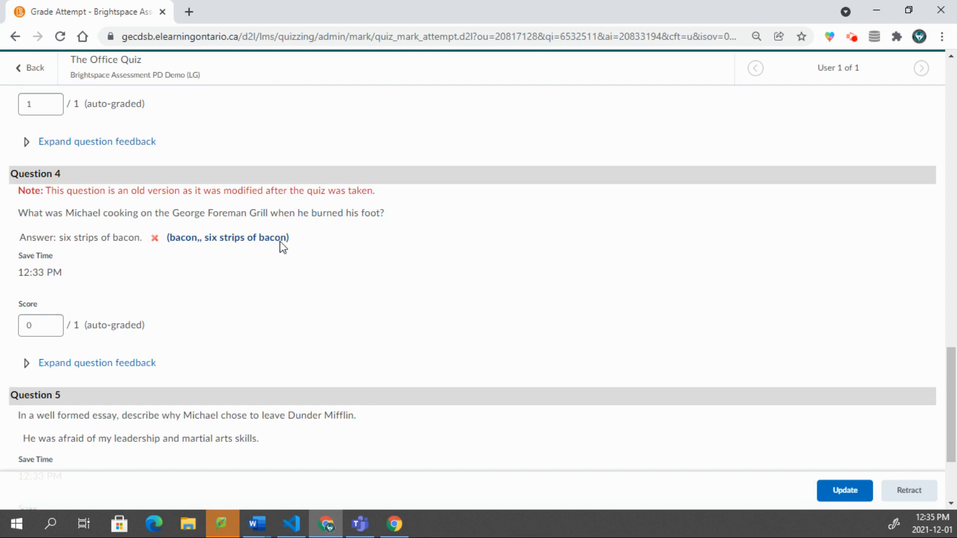
Step: Score Question 4 as 1 out of 1 and enter "Attempt Feedback." as the overall attempt feedback
drag(47, 325, 23, 325)
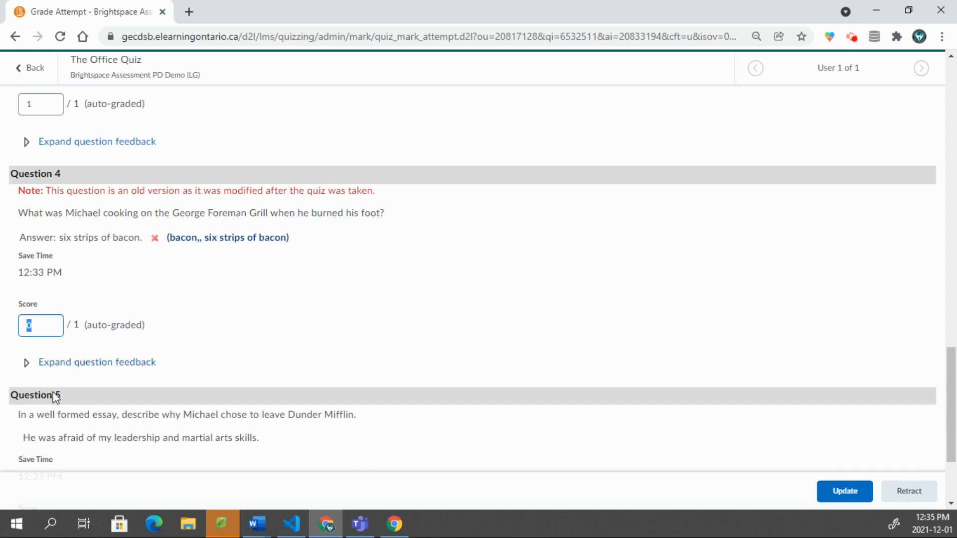
text(1)
scroll(209, 355, up, 15)
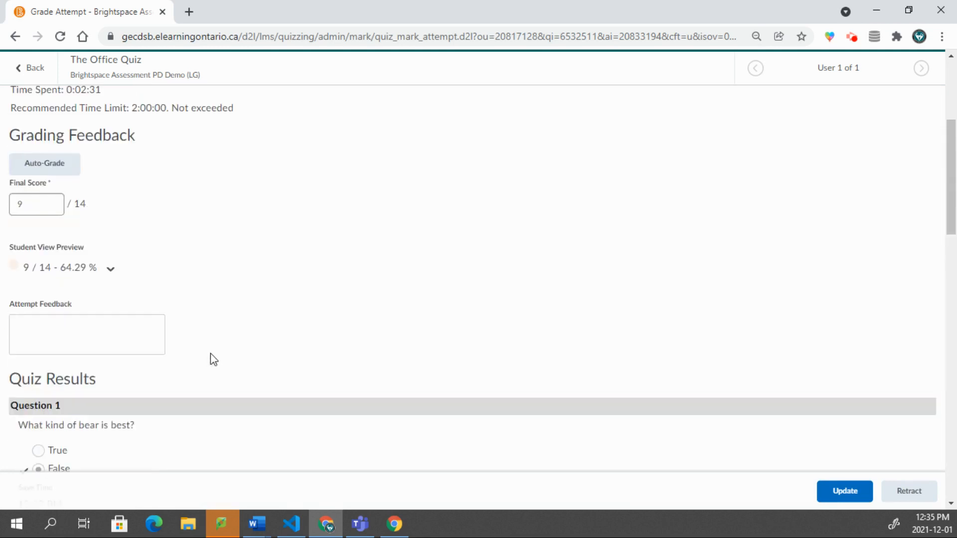
scroll(213, 360, down, 5)
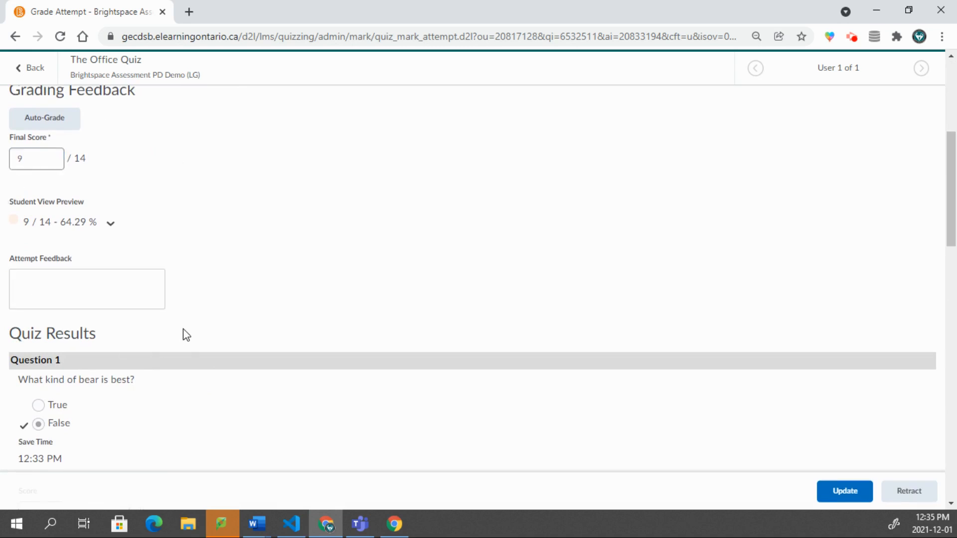
click(115, 294)
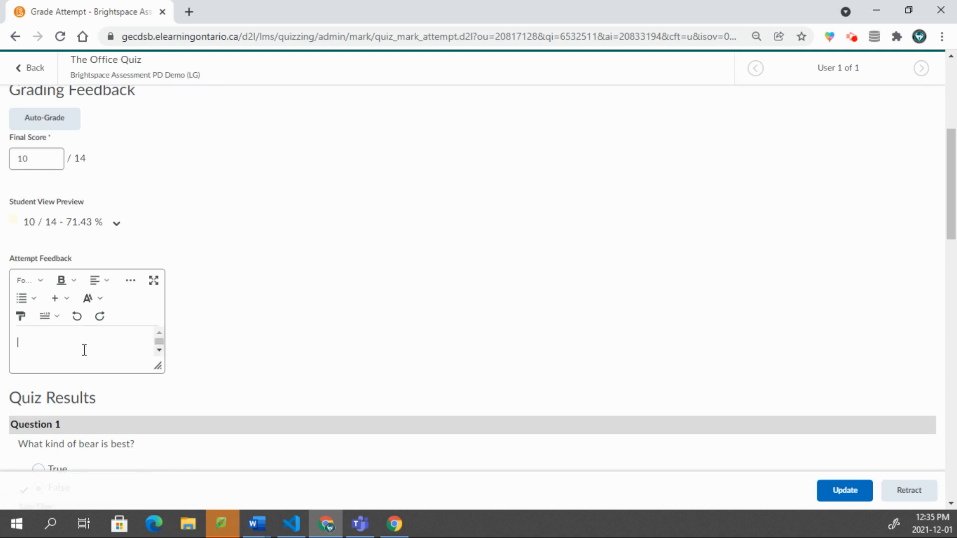
text(Attempt Feedback.)
click(67, 299)
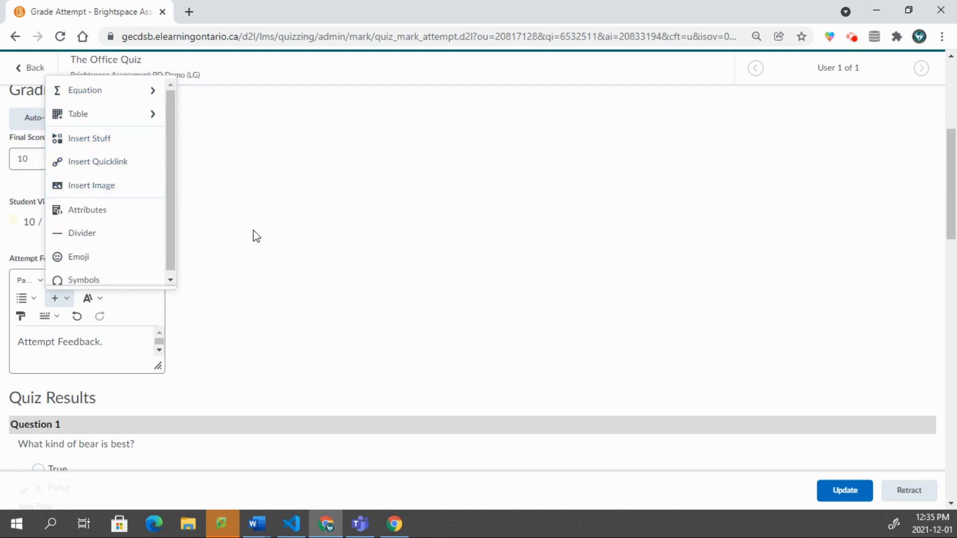
click(264, 241)
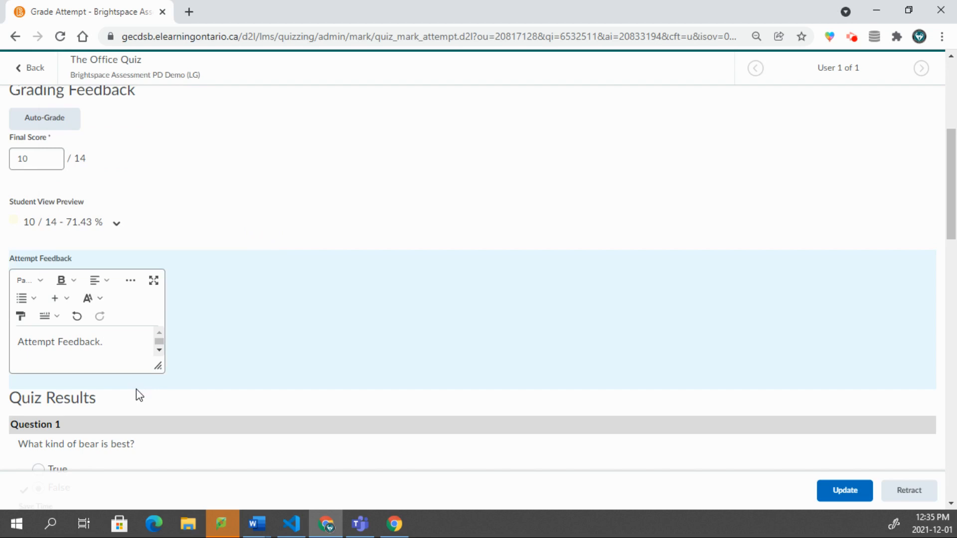
click(57, 299)
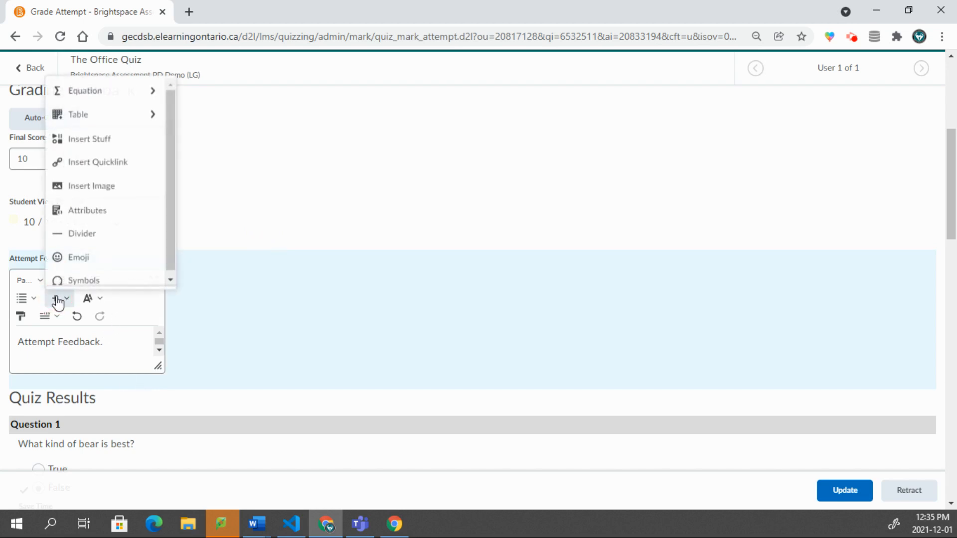
click(240, 336)
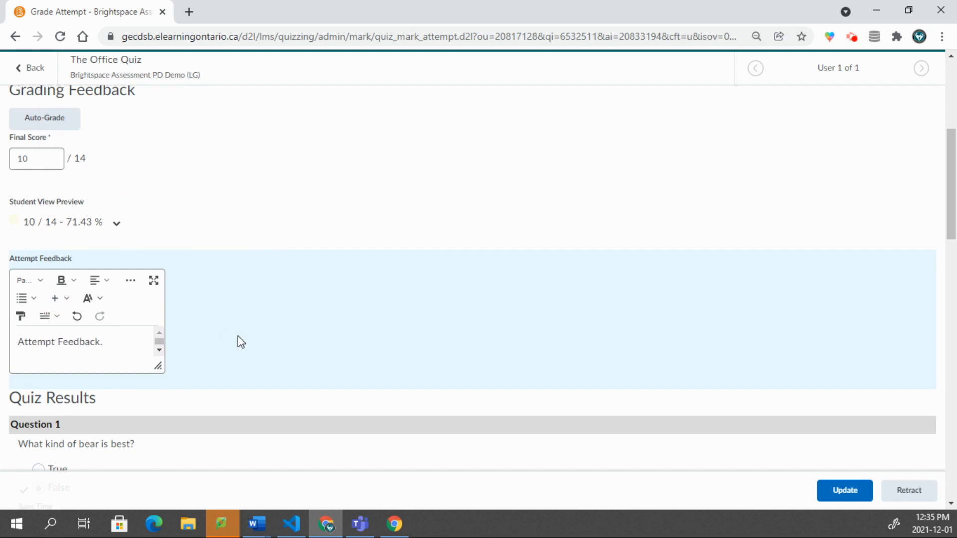
Step: Add the feedback "This doesn't contain enough information." to Question 5, update the graded attempt and leave the grading page
scroll(259, 322, down, 7)
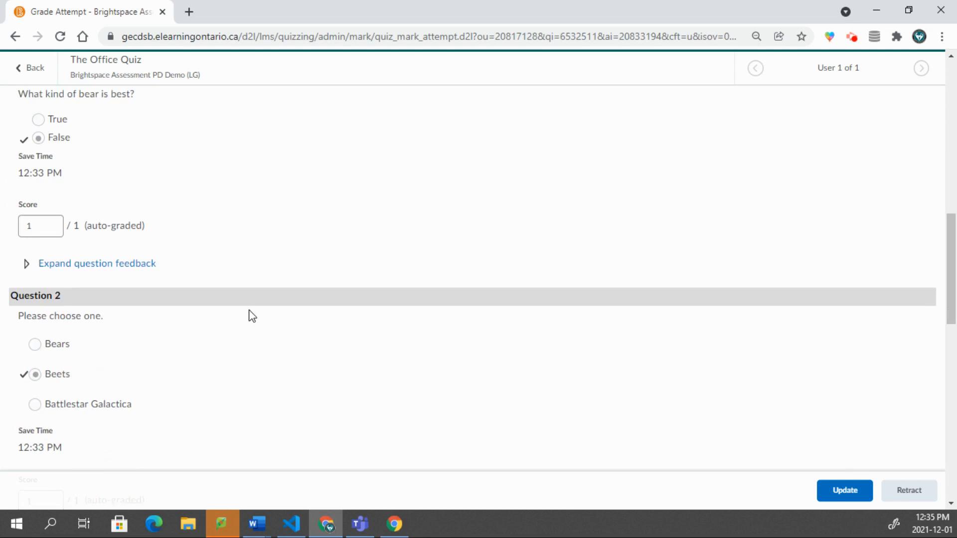
scroll(258, 314, down, 15)
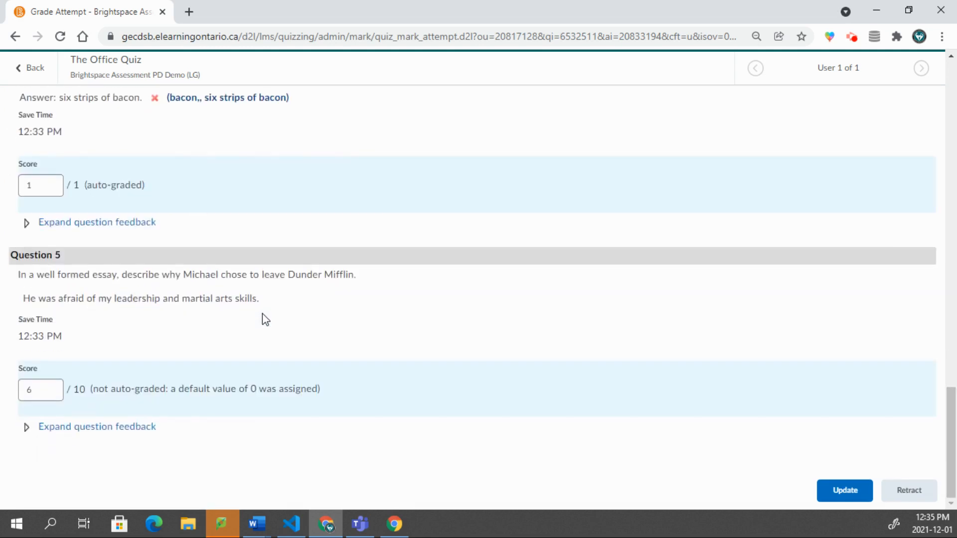
click(110, 427)
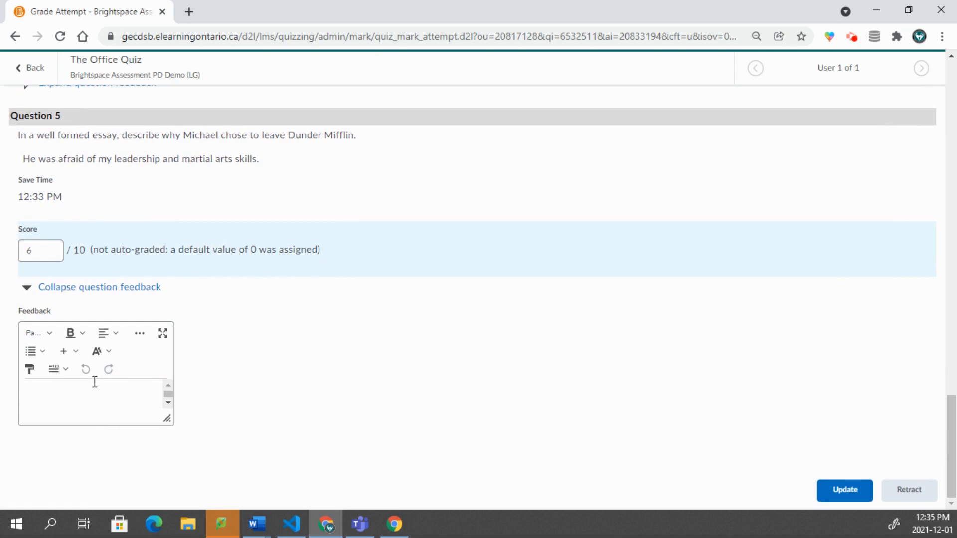
click(102, 396)
text(This doesn't contain enough information.)
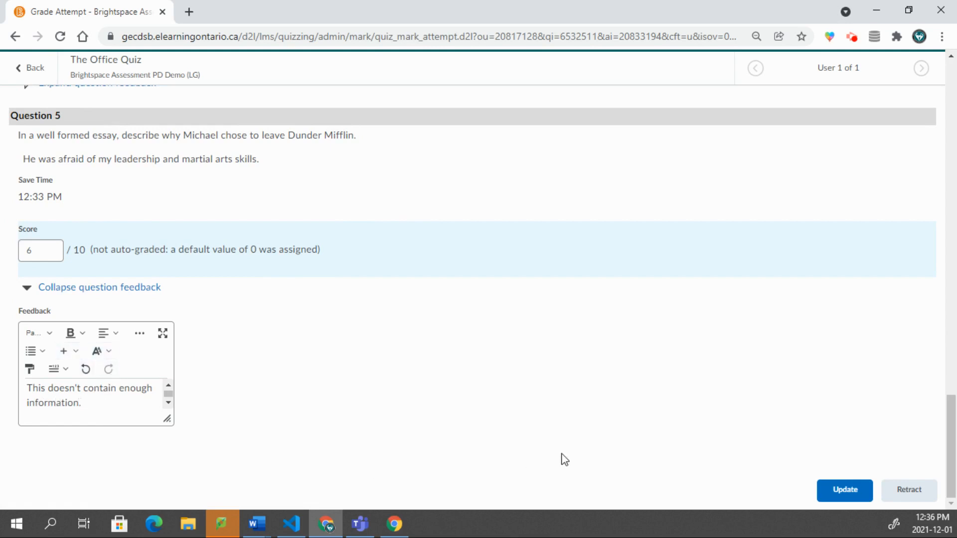
click(852, 491)
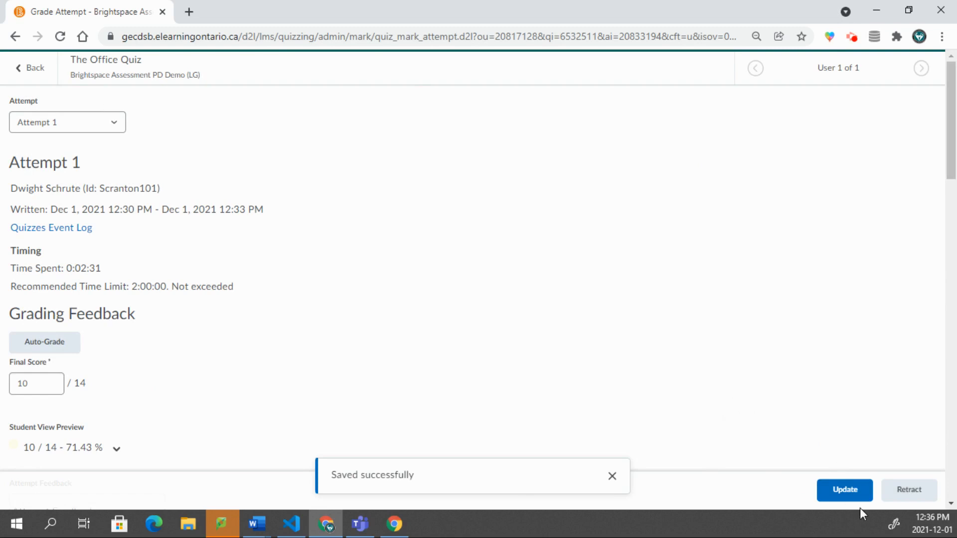
click(20, 67)
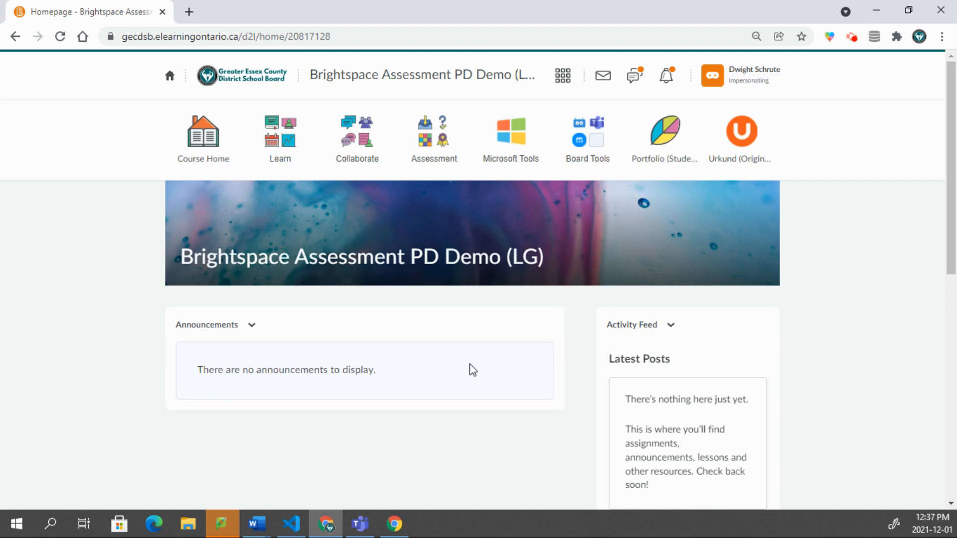
Step: In the student's progress summary, open graded Attempt 1 of The Office Quiz and examine its attempt feedback
click(753, 80)
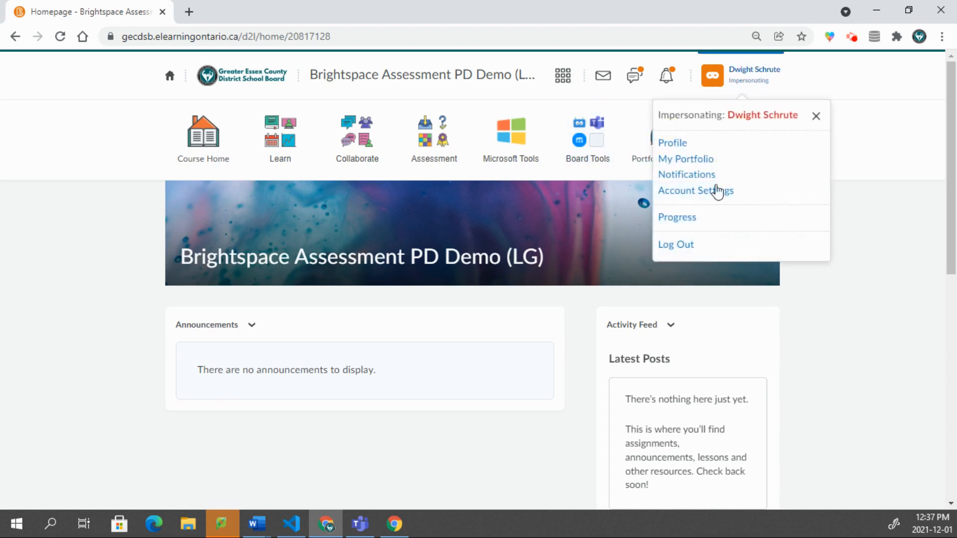
click(688, 219)
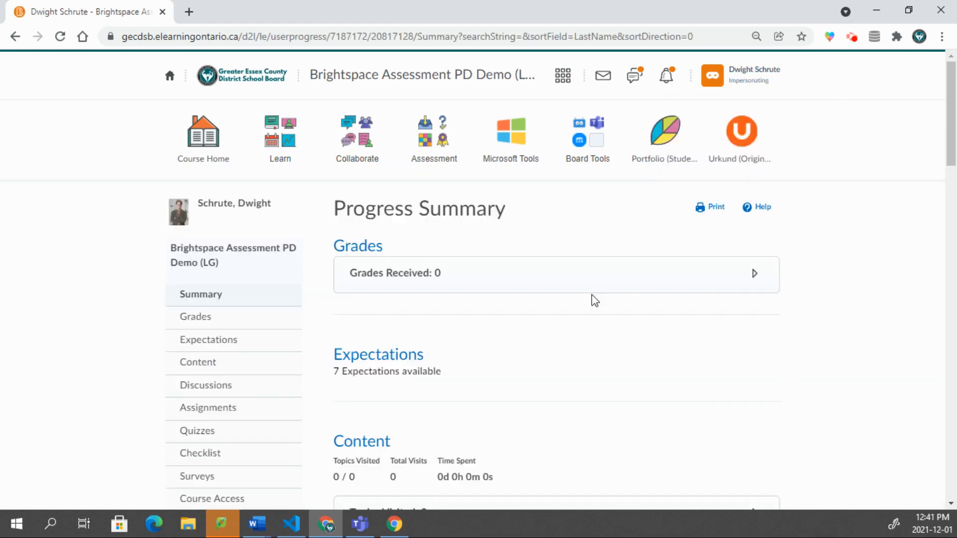
scroll(598, 309, down, 7)
scroll(465, 249, down, 4)
scroll(467, 277, down, 1)
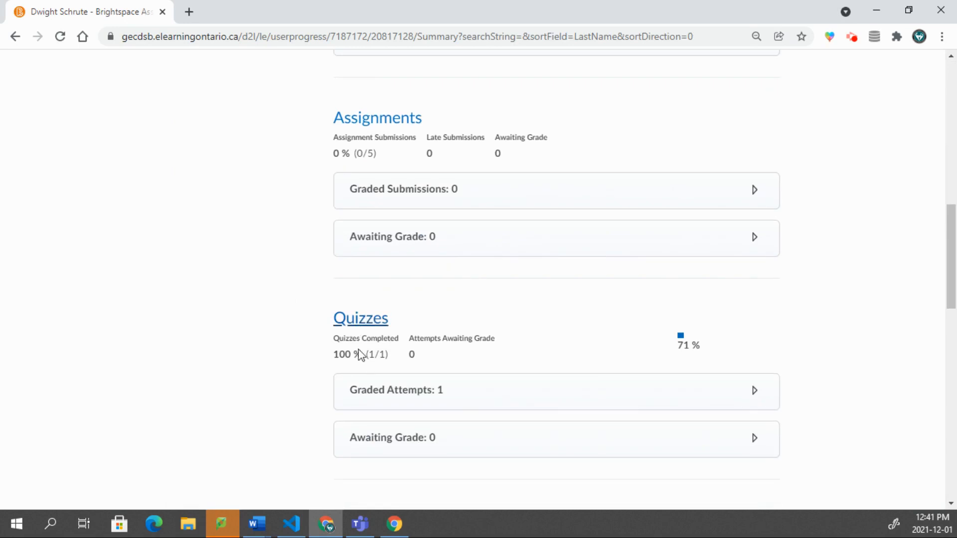
click(381, 394)
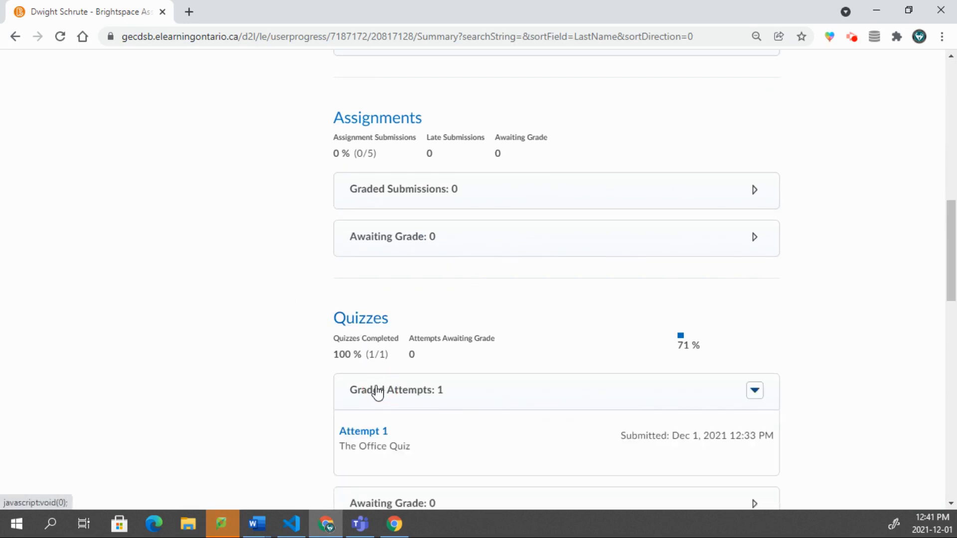
click(373, 431)
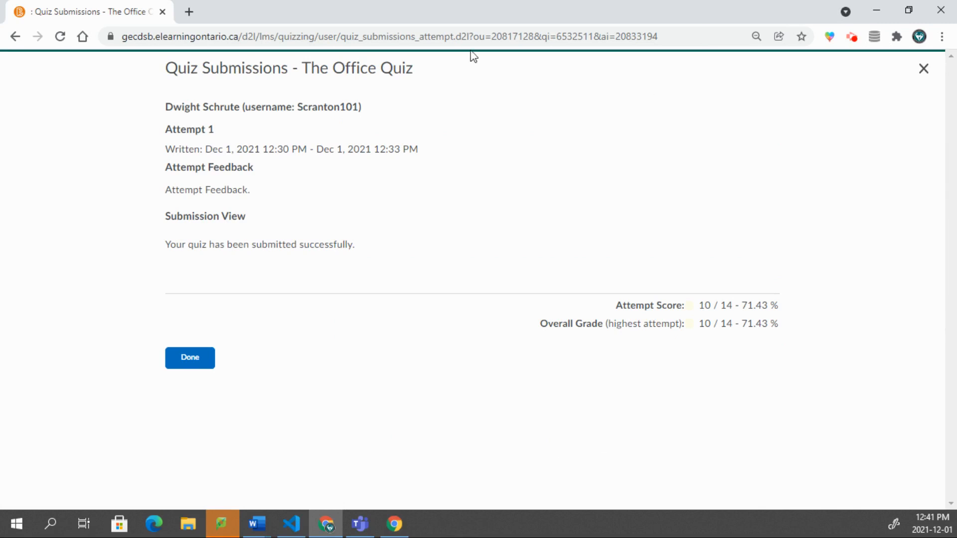
drag(252, 190, 165, 185)
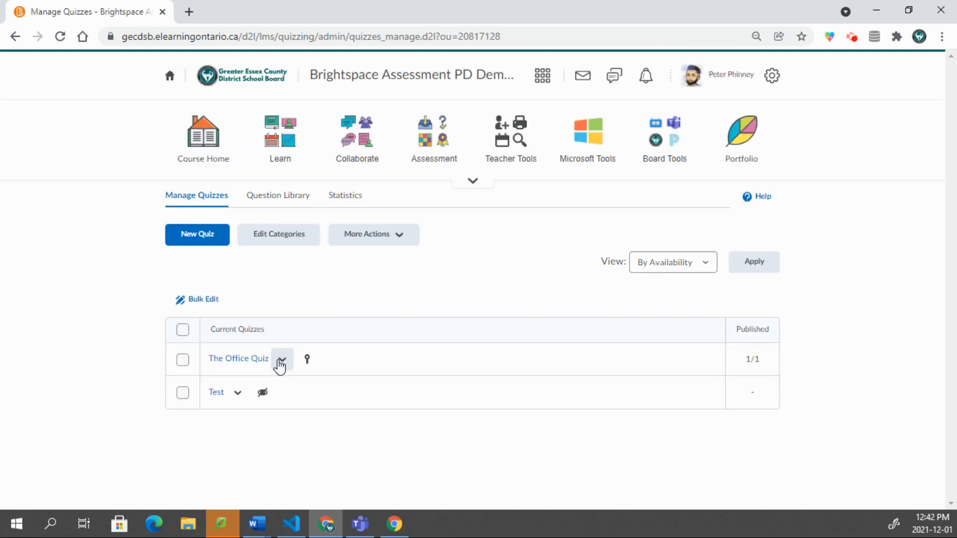
Step: Edit The Office Quiz and add an additional submission view named "New View"
click(251, 362)
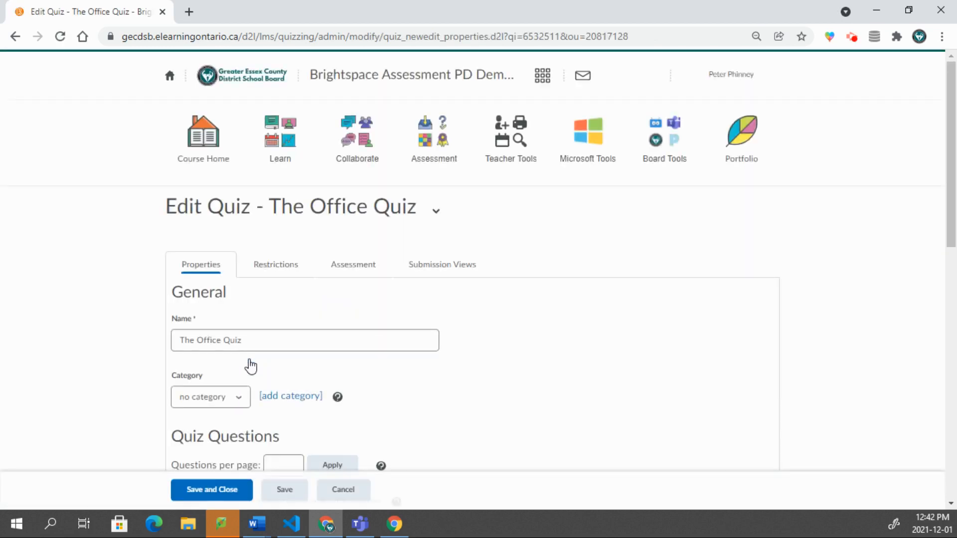
click(462, 262)
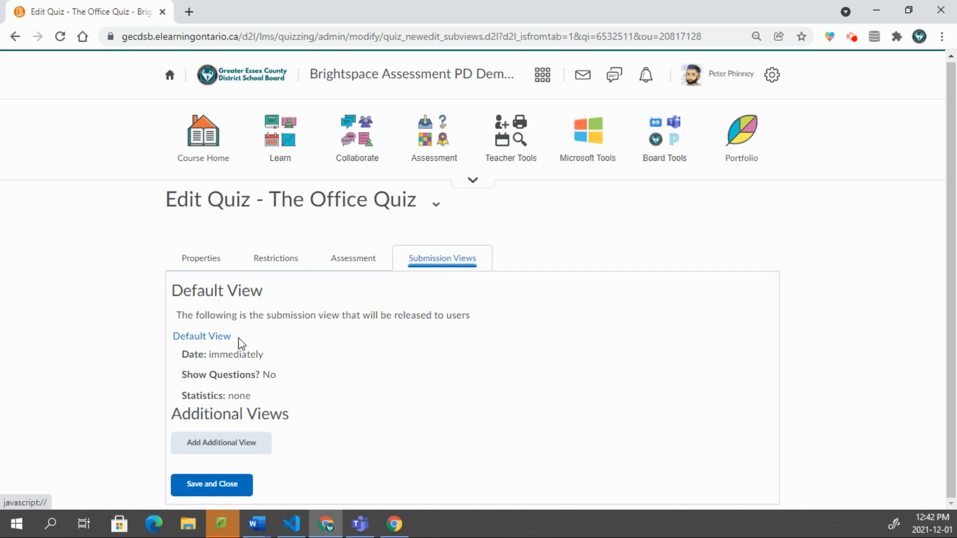
click(236, 452)
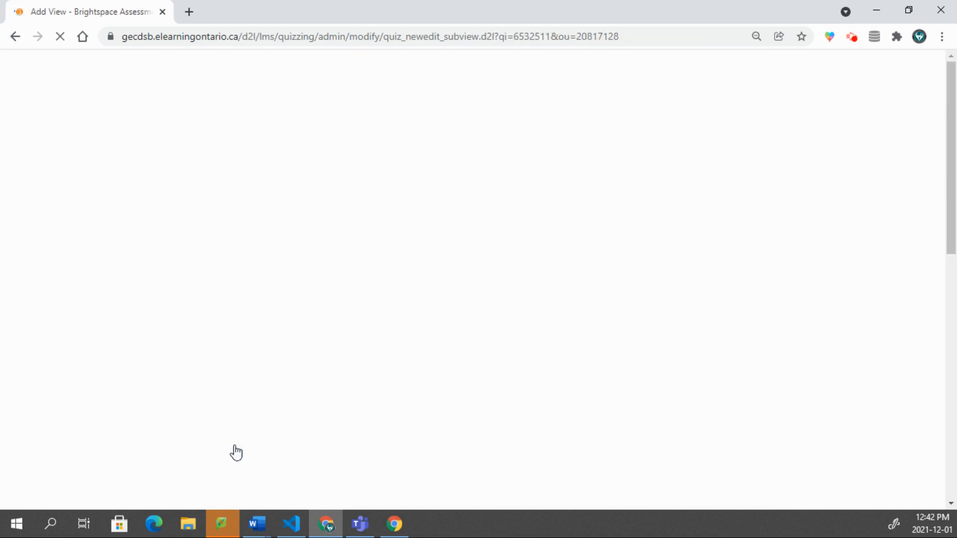
click(234, 286)
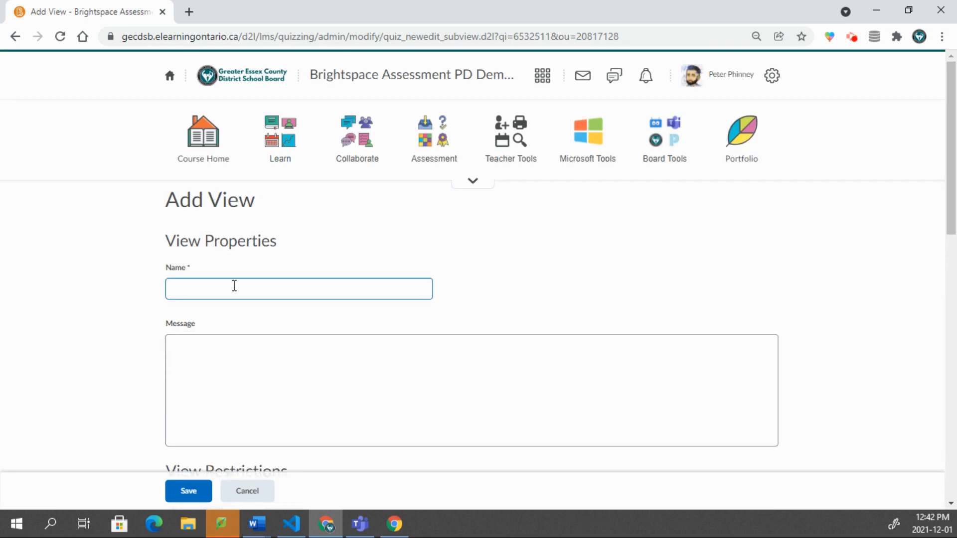
text(New )
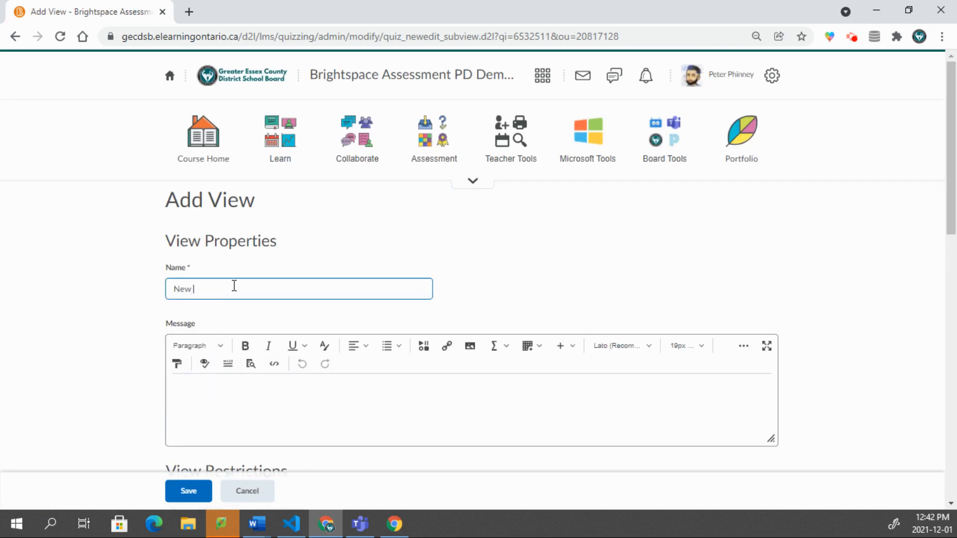
text(View)
Step: Set the new view to show all questions with user responses, enable showing question answers, and save it
scroll(218, 276, down, 7)
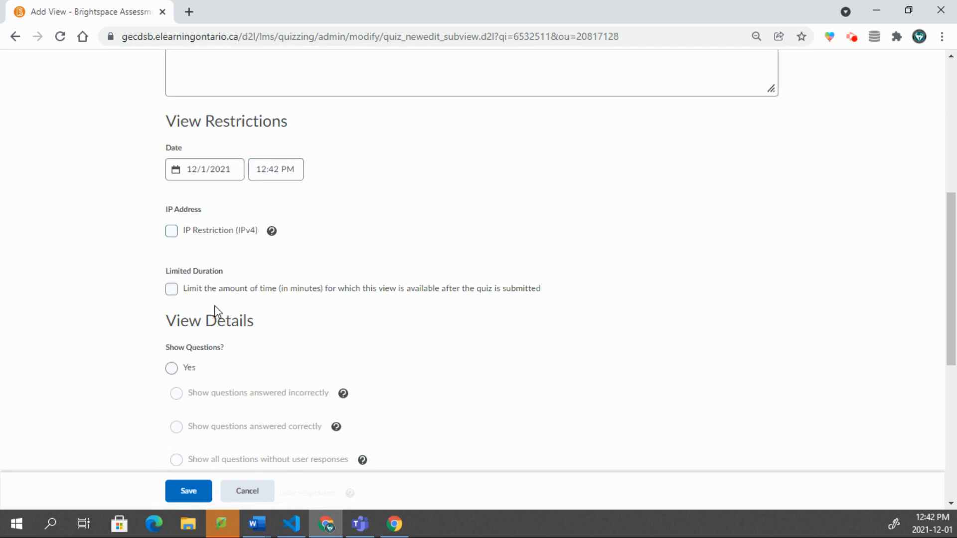
scroll(216, 312, down, 1)
scroll(215, 312, down, 3)
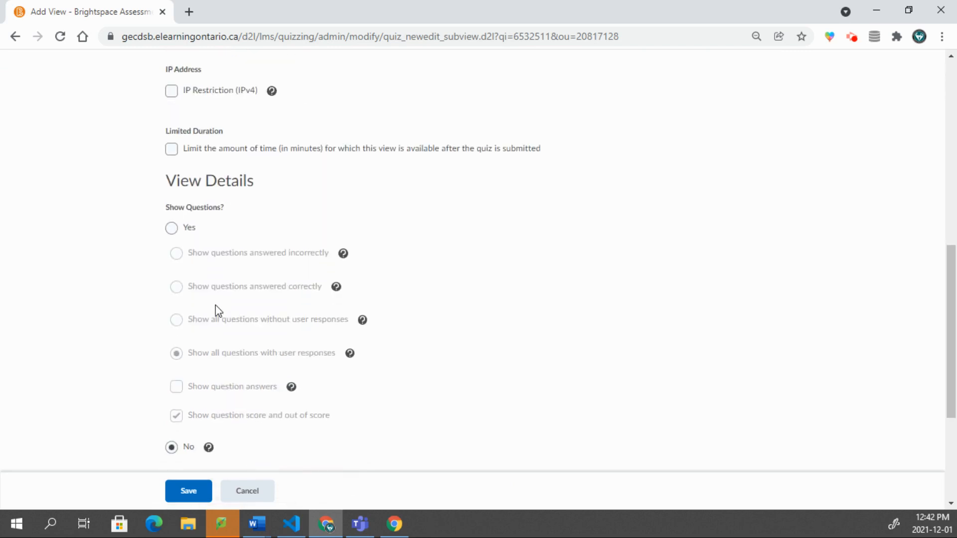
click(172, 228)
scroll(194, 266, down, 2)
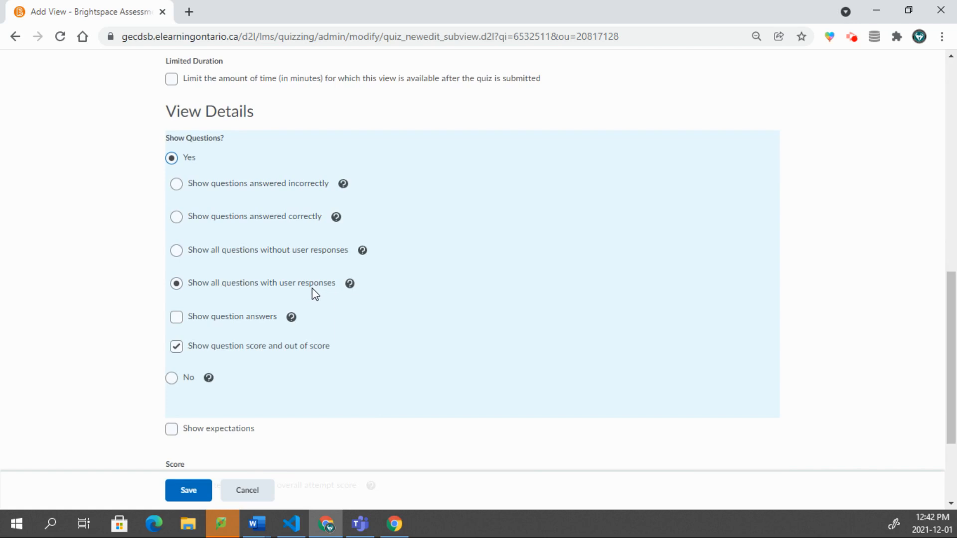
click(177, 317)
scroll(290, 299, down, 3)
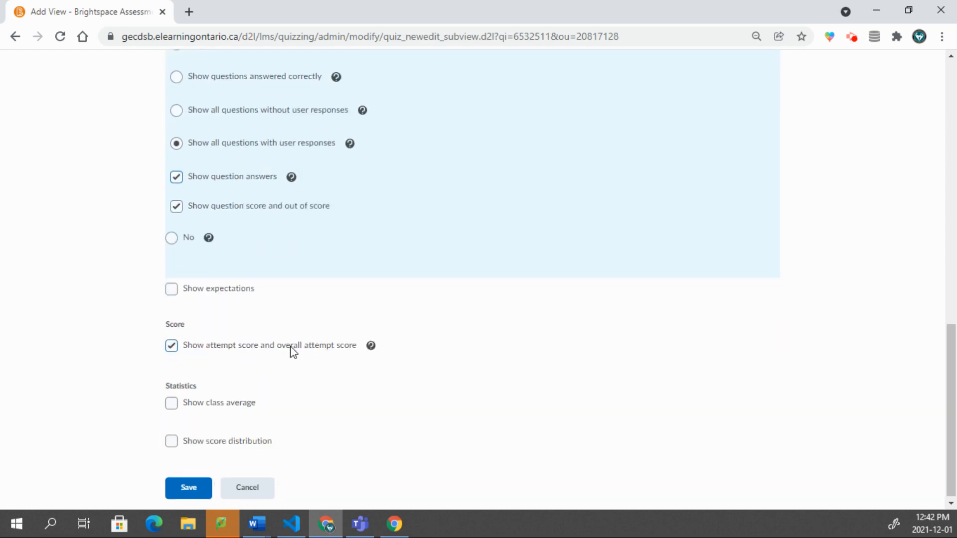
scroll(290, 349, down, 1)
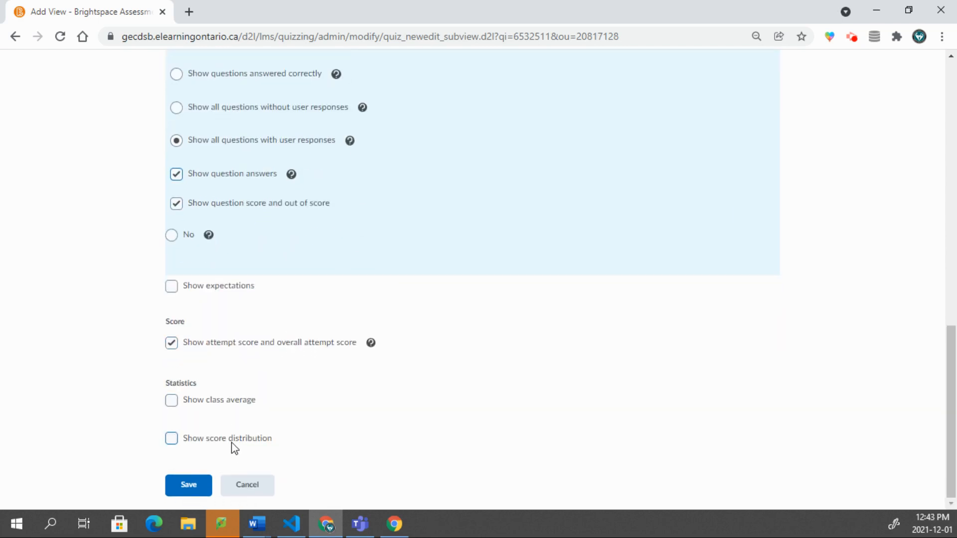
click(191, 486)
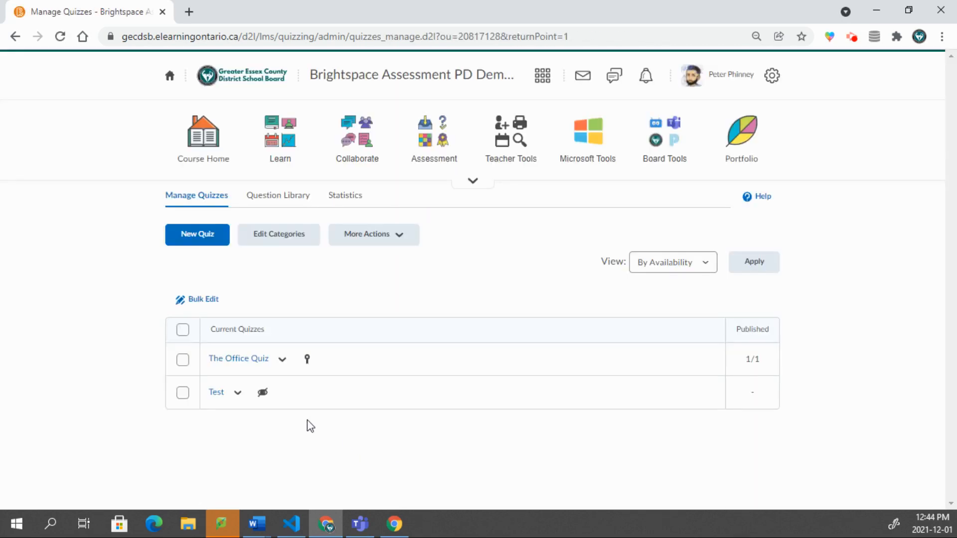
Step: Open The Office Quiz for grading and retract the published feedback for the student's attempt 1
click(288, 367)
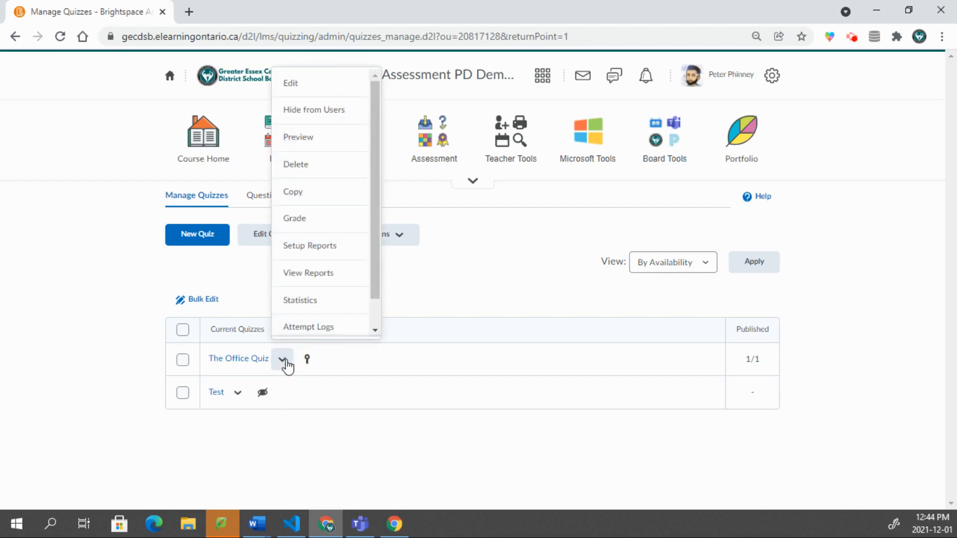
click(309, 222)
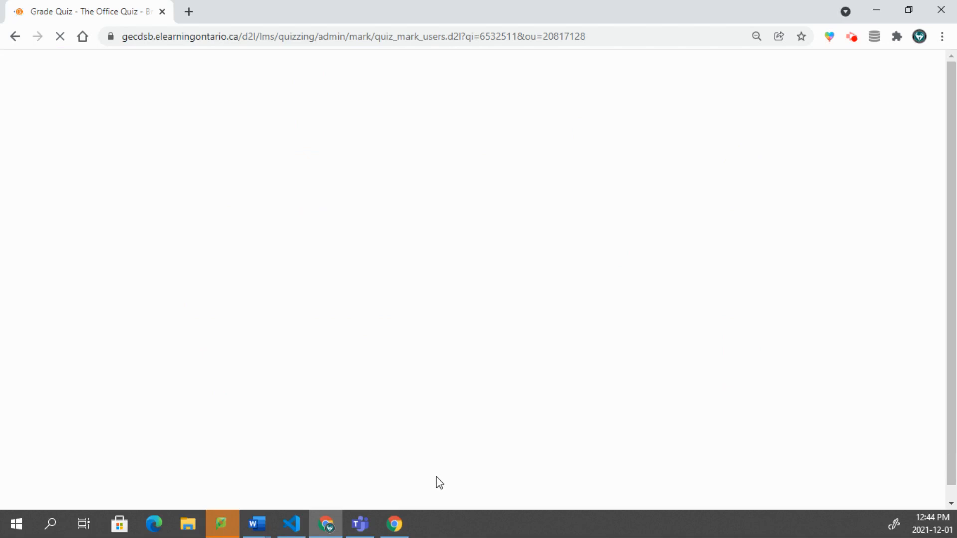
scroll(231, 399, down, 1)
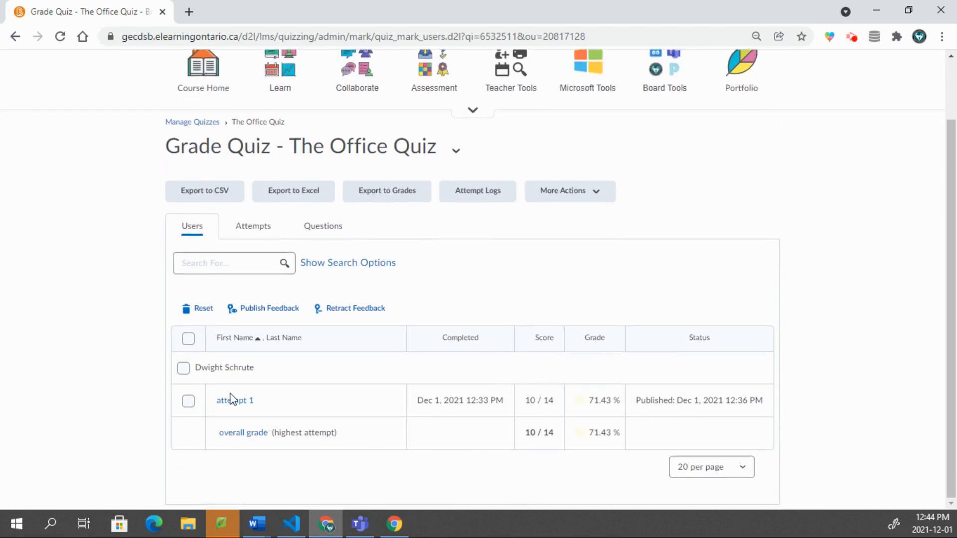
click(189, 401)
click(330, 310)
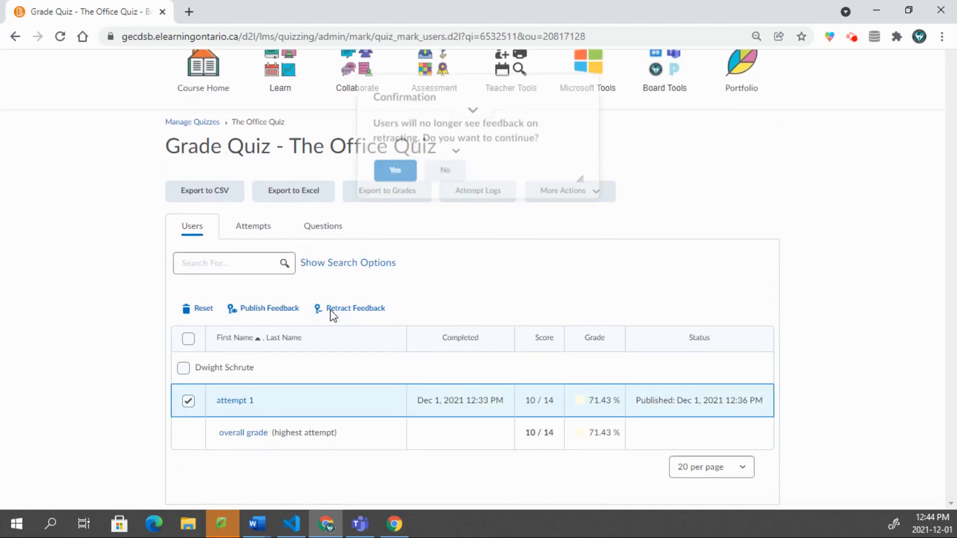
click(394, 187)
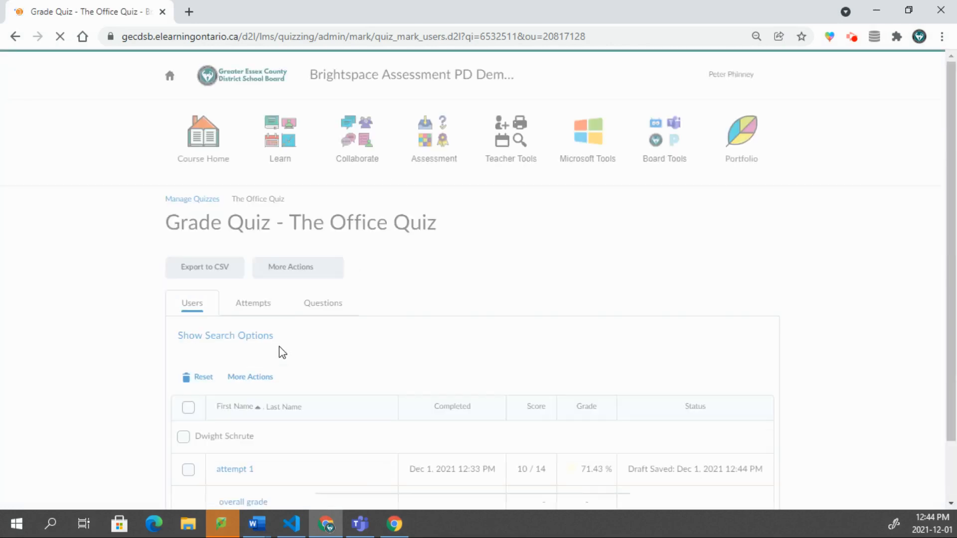
Step: Publish the feedback for the student's attempt 1 of The Office Quiz again
click(188, 472)
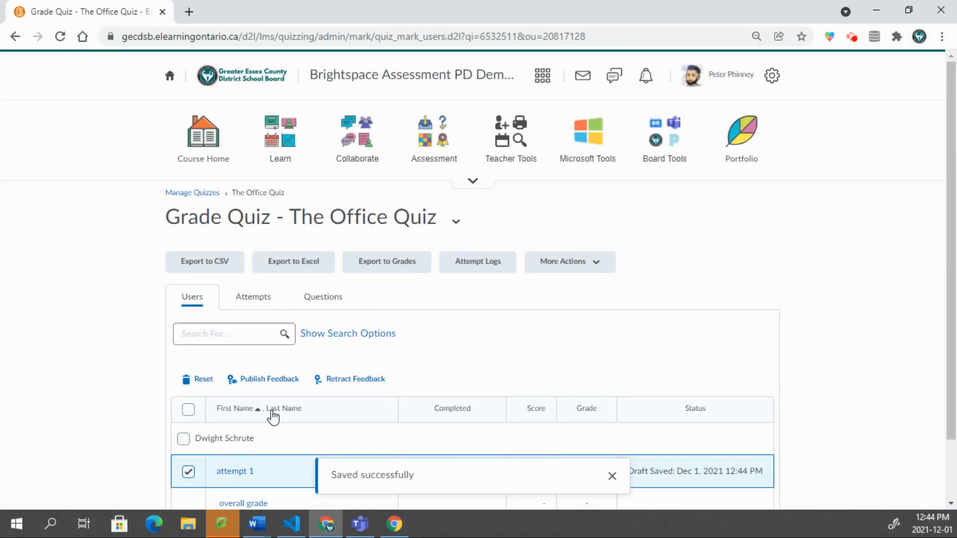
click(291, 378)
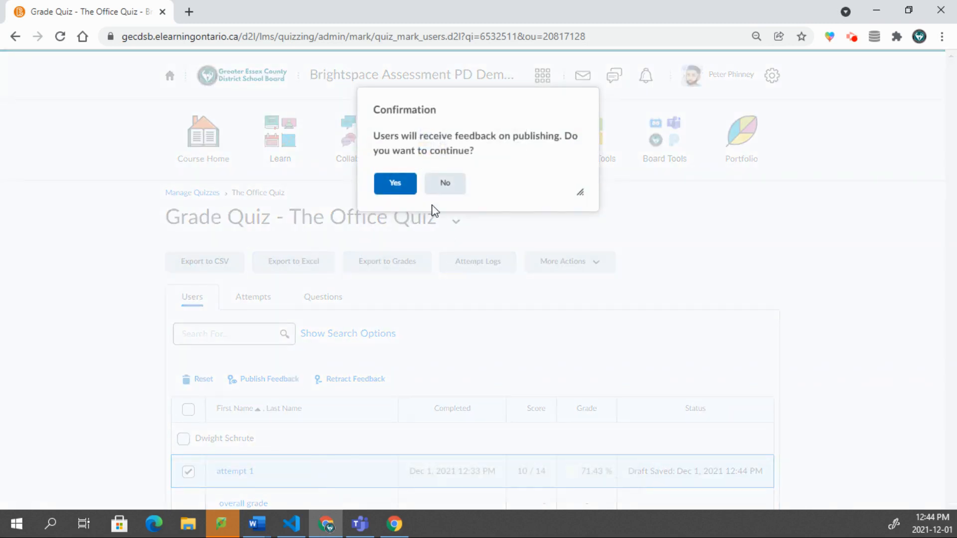
click(405, 189)
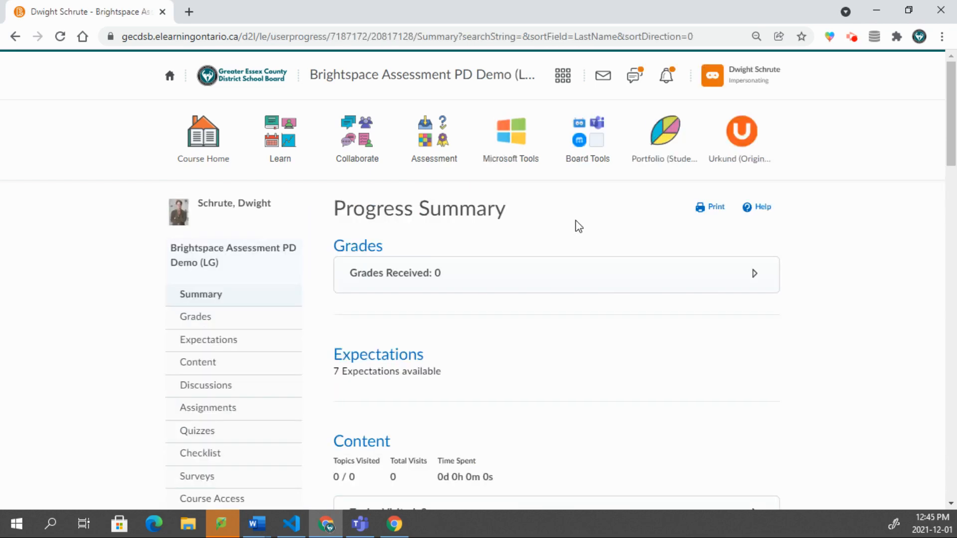
Step: In the student's progress summary, expand the graded quiz attempts and open Attempt 1 of The Office Quiz
scroll(576, 220, down, 8)
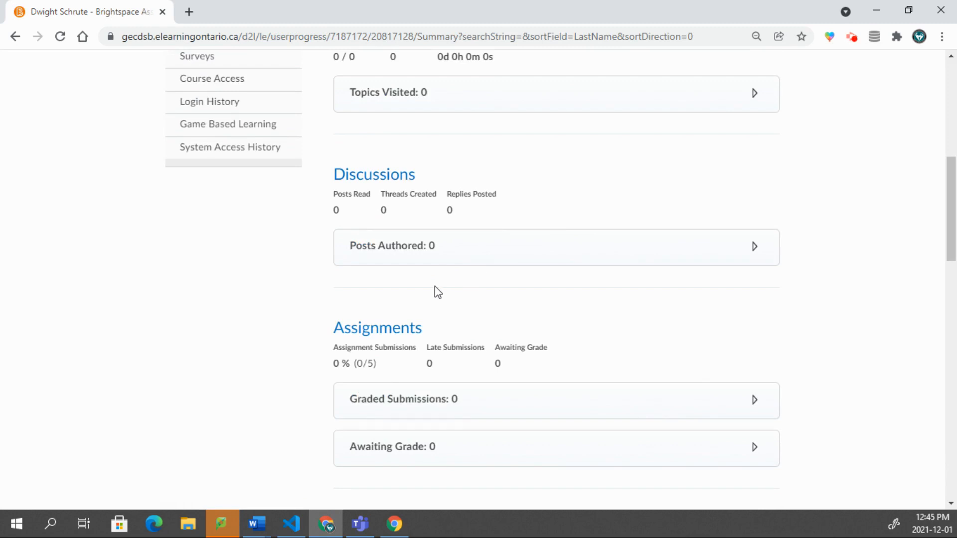
scroll(435, 290, down, 4)
click(404, 386)
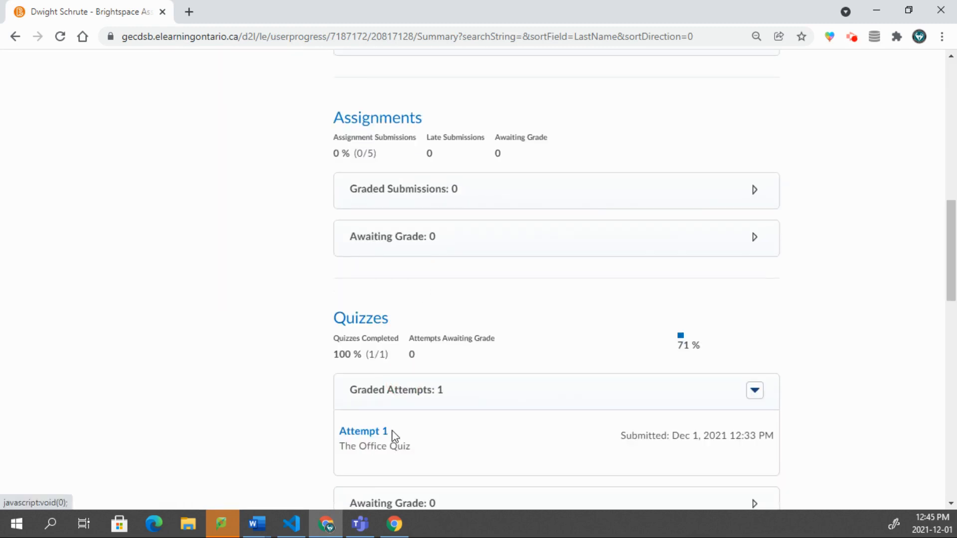
scroll(380, 439, down, 3)
click(374, 293)
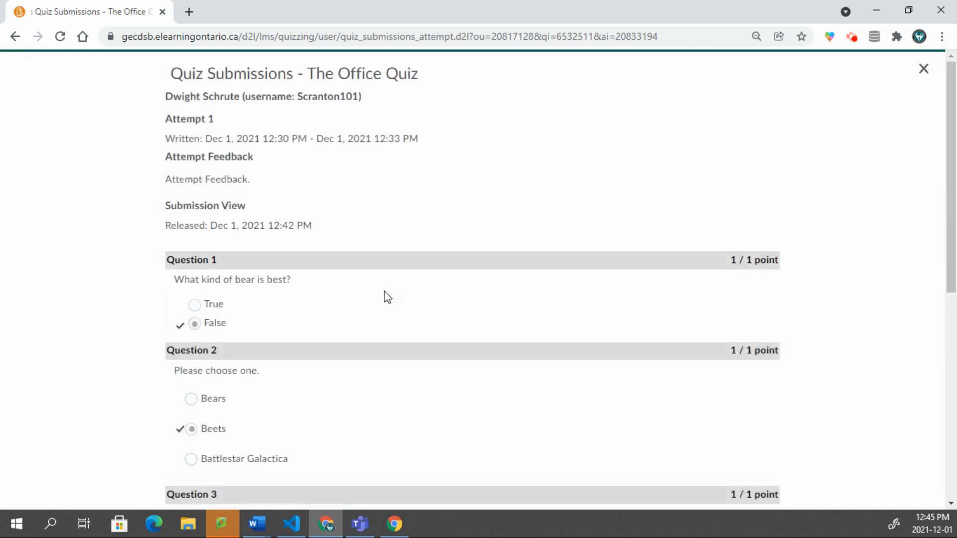
Step: Examine the responses and correct answers for all questions in the quiz submission, and expand the feedback on Question 5
scroll(246, 179, down, 3)
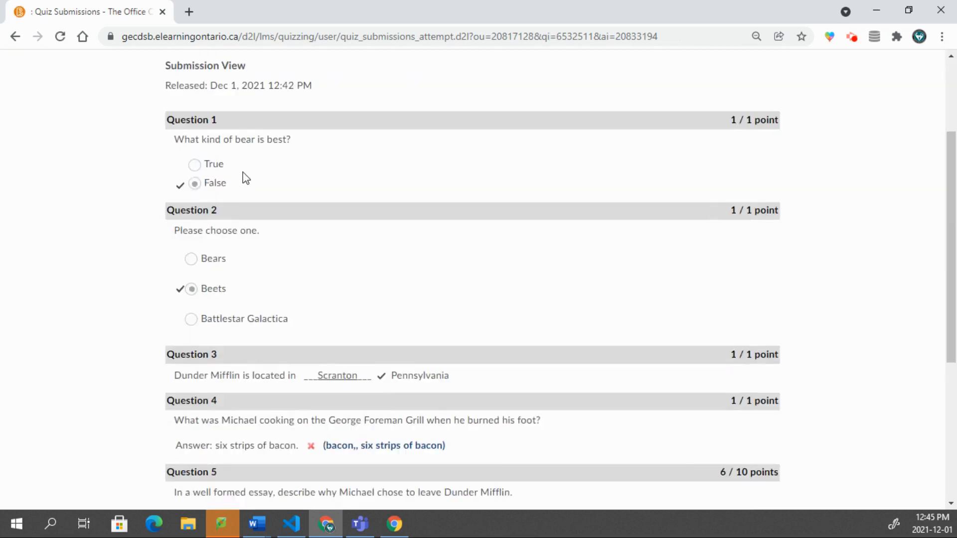
scroll(228, 175, down, 2)
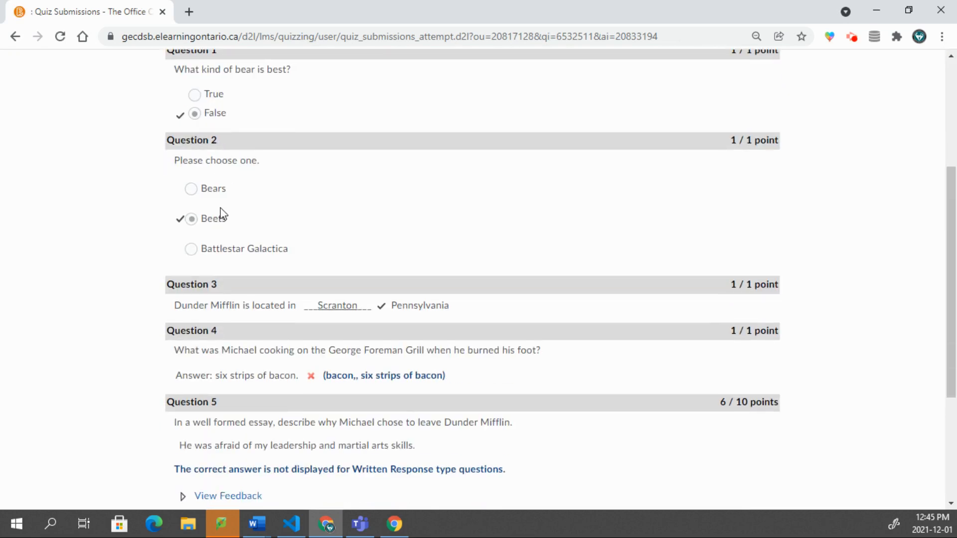
scroll(220, 211, down, 3)
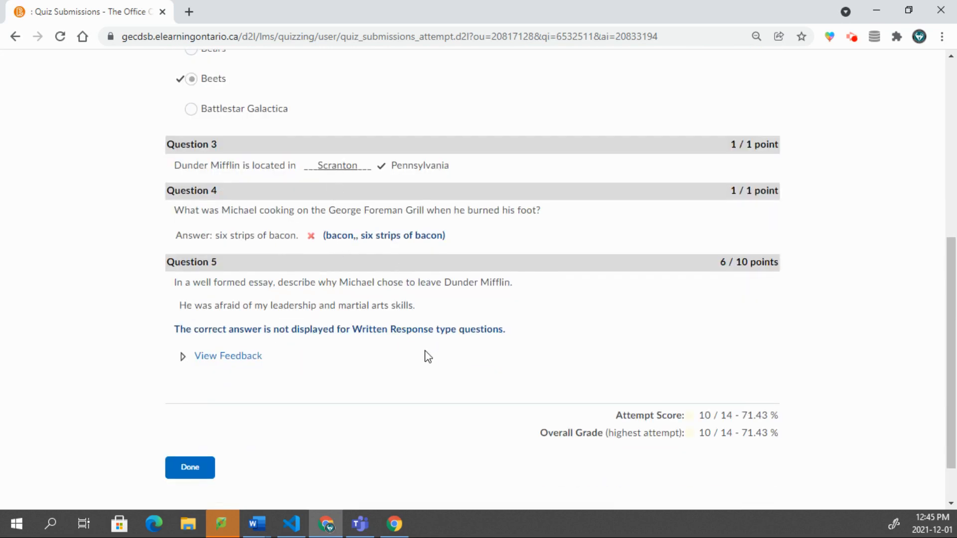
scroll(253, 439, up, 4)
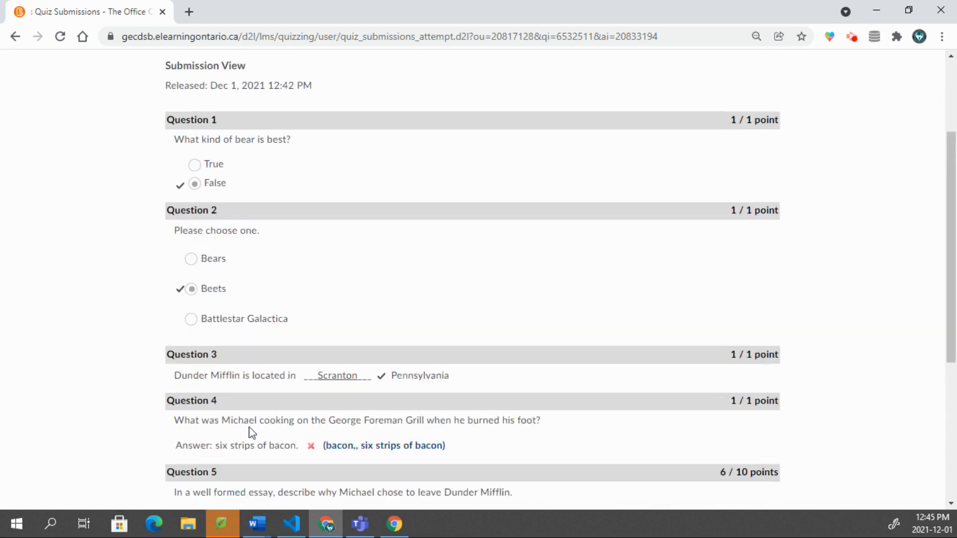
scroll(240, 423, down, 1)
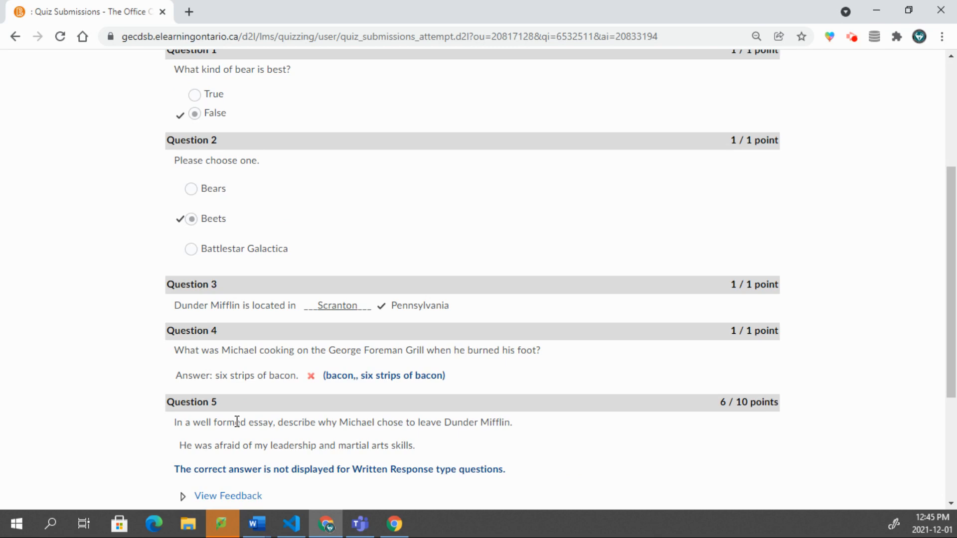
scroll(237, 422, down, 4)
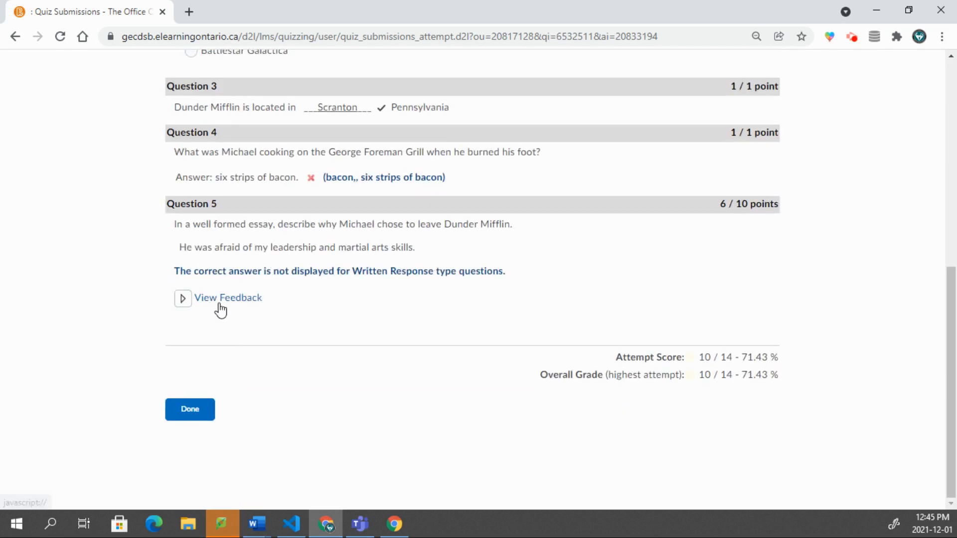
click(183, 300)
drag(186, 327, 357, 333)
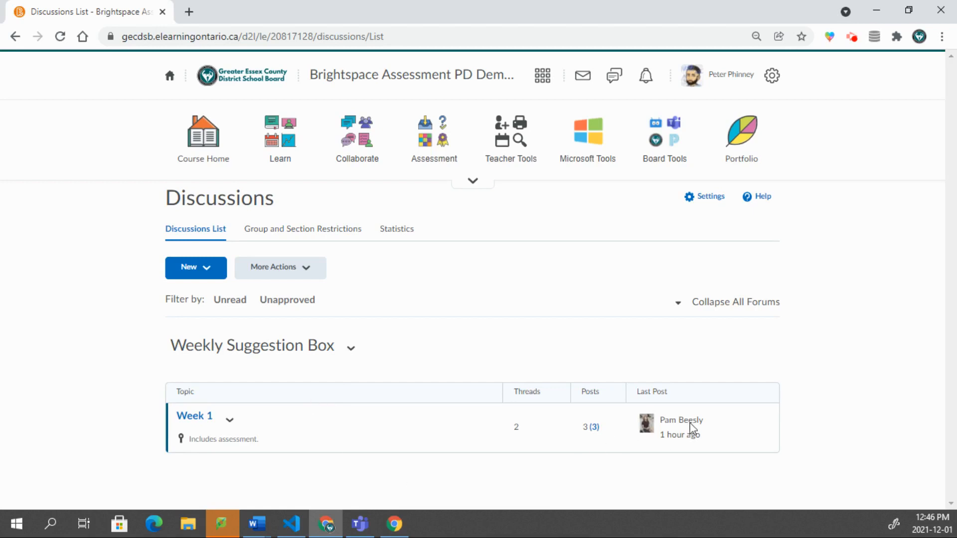
Step: Assess the Week 1 discussion topic and open the topic score of the student whose assessment is already published
mouse_move(695, 434)
click(230, 420)
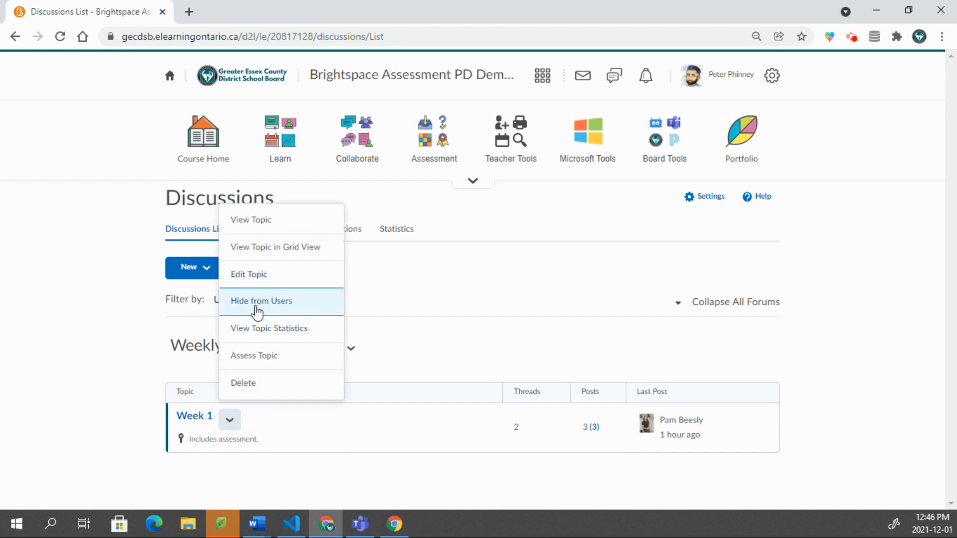
click(270, 357)
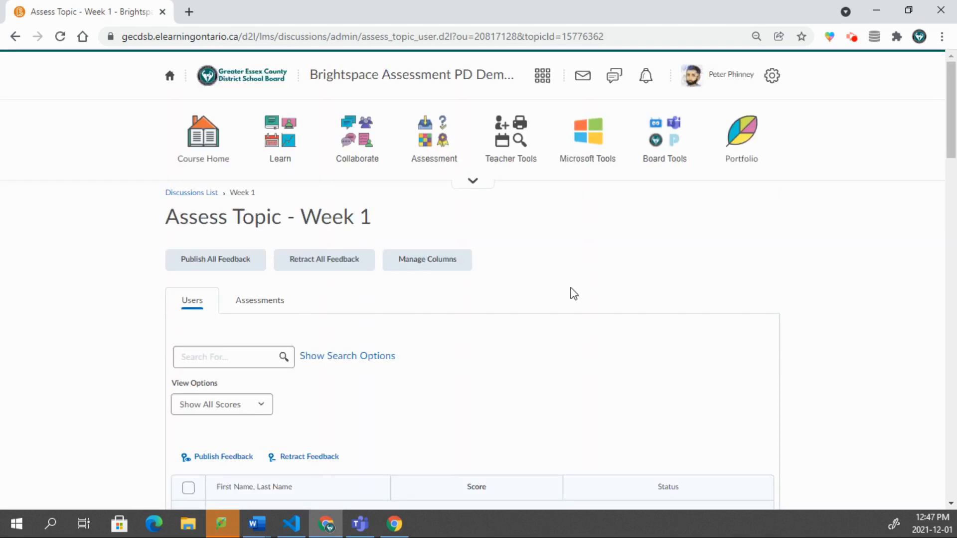
scroll(568, 285, down, 13)
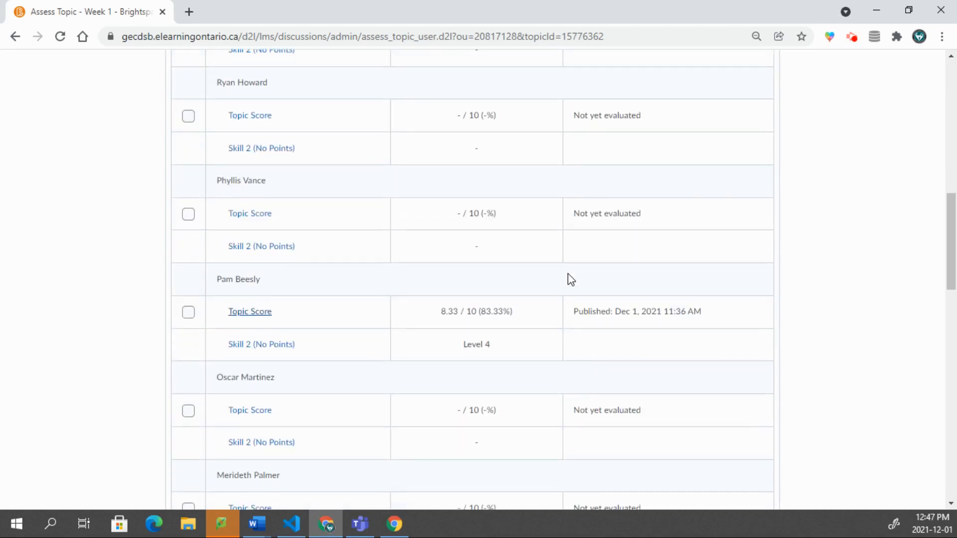
click(260, 314)
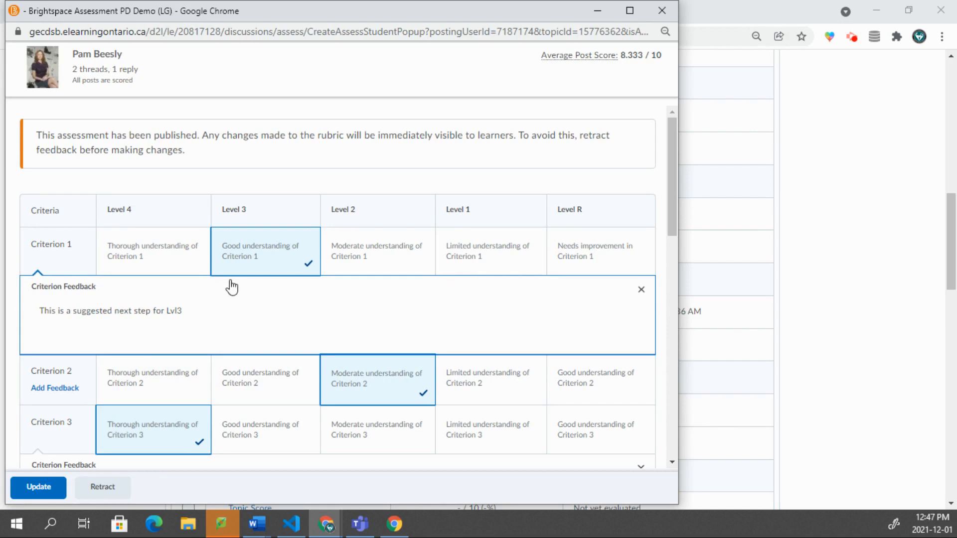
Step: In the discussion rubric, rate Criterion 1 at Level 2, Criterion 2 at Level 4 and Criterion 3 at Level 2
click(352, 256)
click(180, 388)
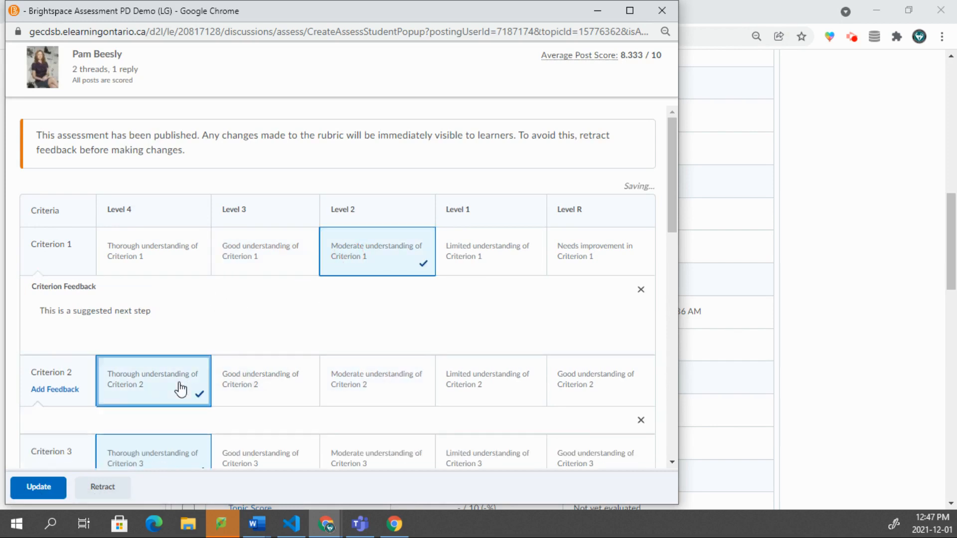
scroll(255, 400, down, 1)
scroll(256, 400, down, 2)
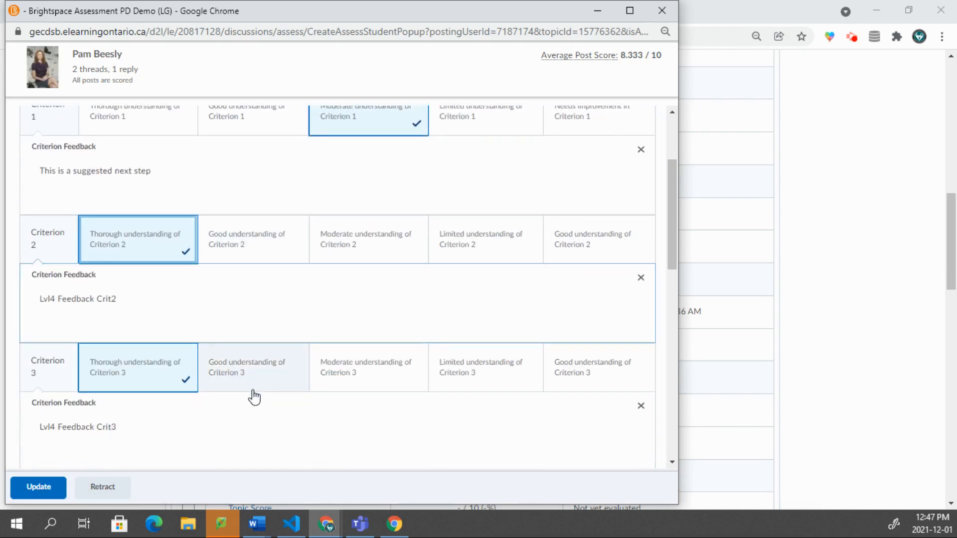
click(354, 378)
Step: Review the overall score, general feedback and individual post scores, then update the assessment, overwriting the feedback in the grades area
scroll(355, 378, down, 6)
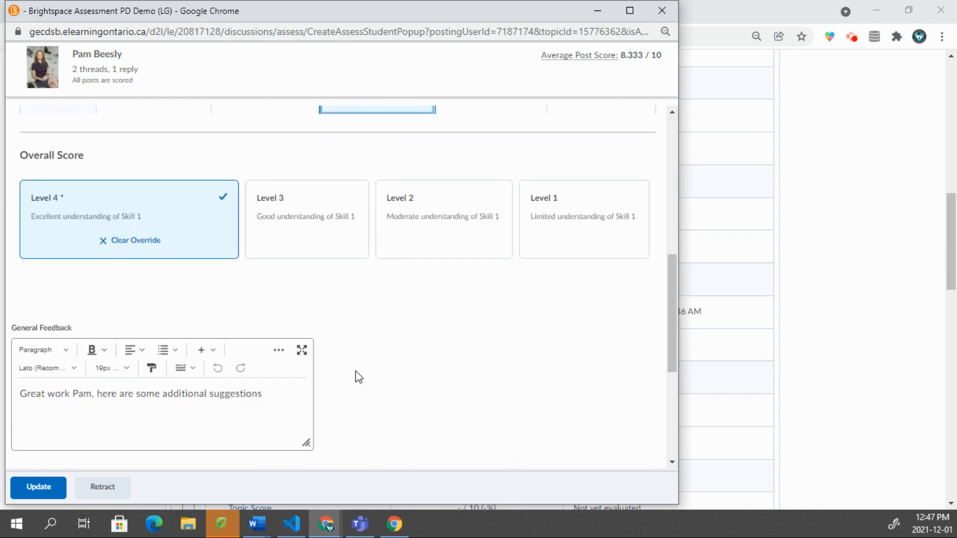
scroll(357, 376, up, 9)
scroll(366, 380, down, 6)
click(116, 397)
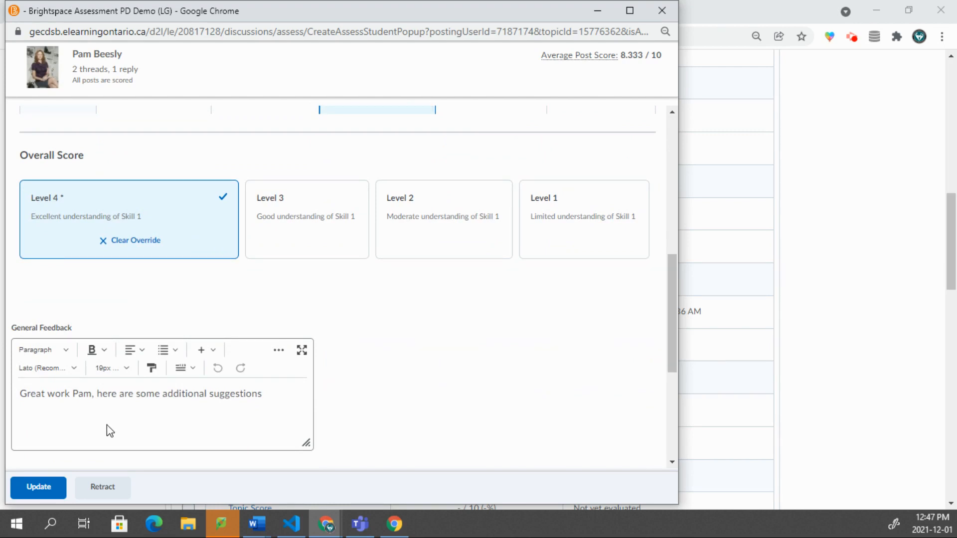
scroll(406, 295, down, 5)
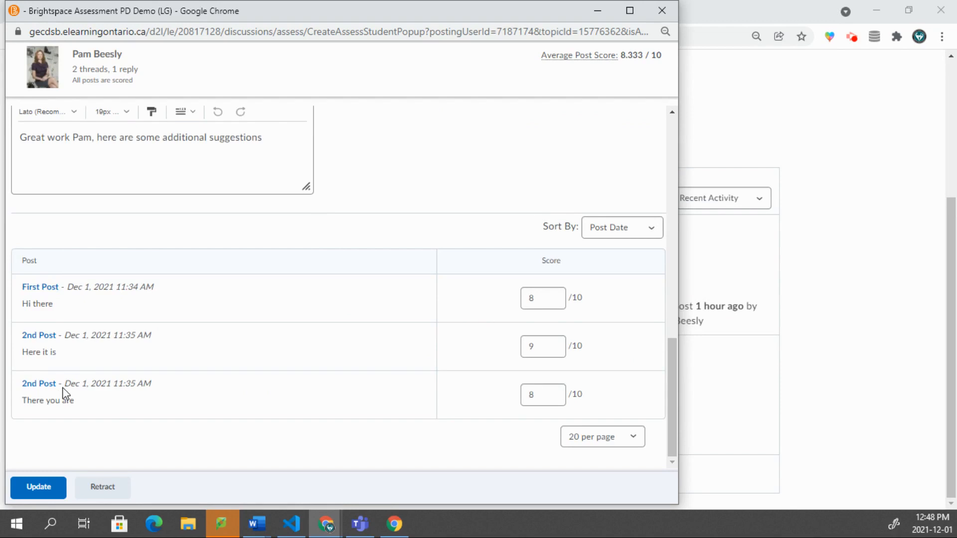
click(558, 403)
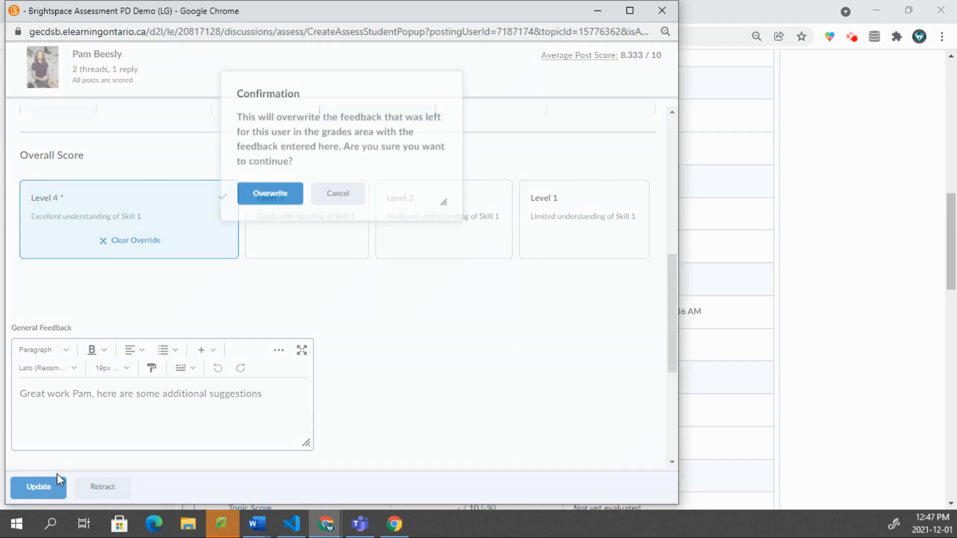
click(290, 207)
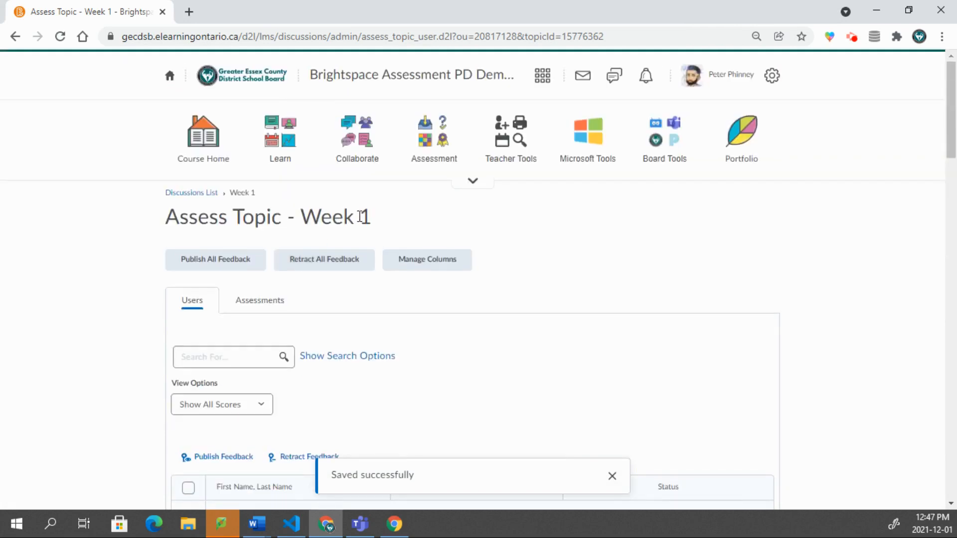
Step: Return to the discussions list and open the Week 1 topic to show its threads
click(211, 192)
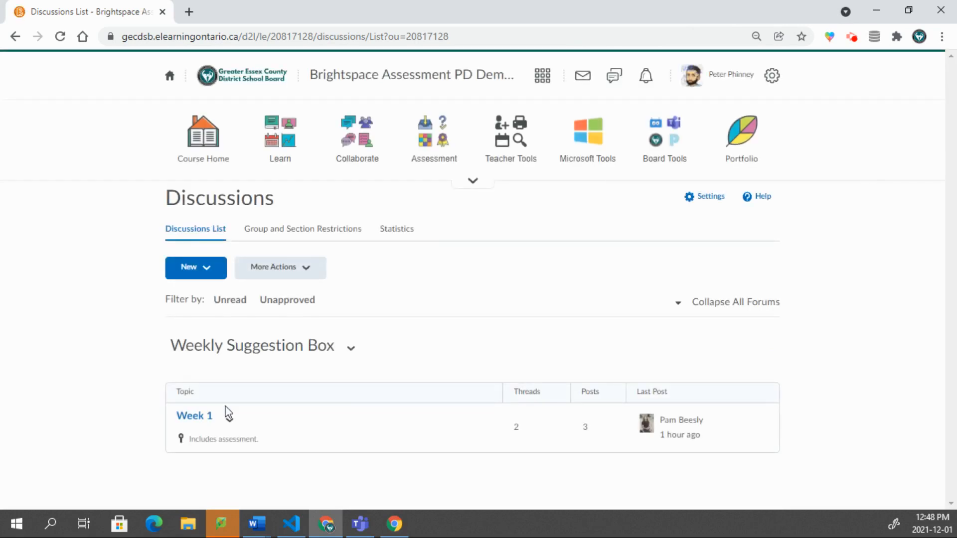
click(205, 421)
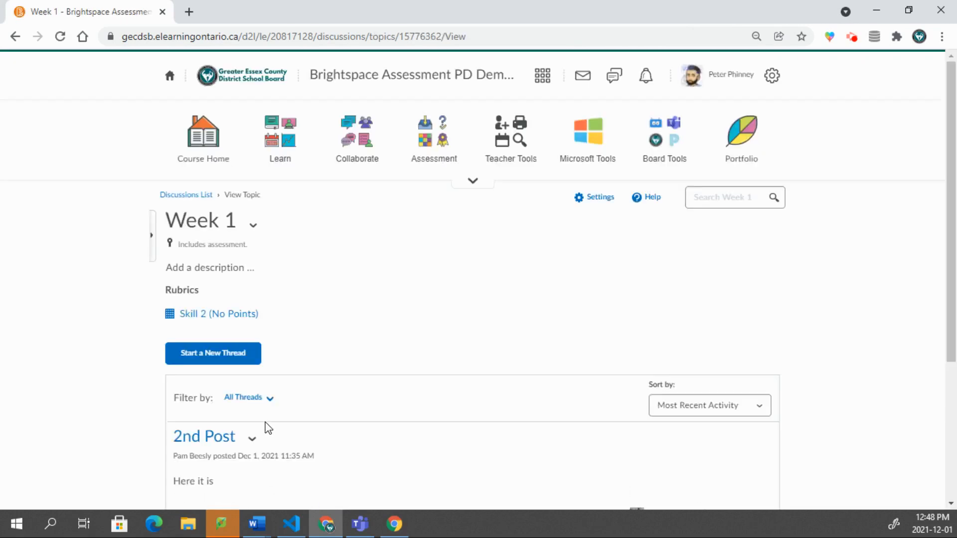
scroll(265, 428, down, 4)
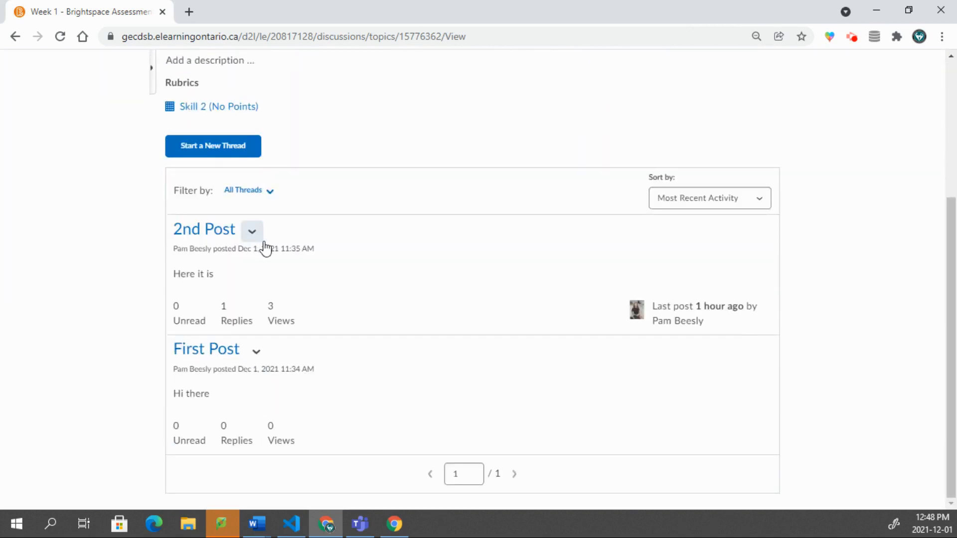
Step: Check the thread actions for First Post and 2nd Post, then assess the student from the 2nd Post thread and review the rubric assessment
click(257, 353)
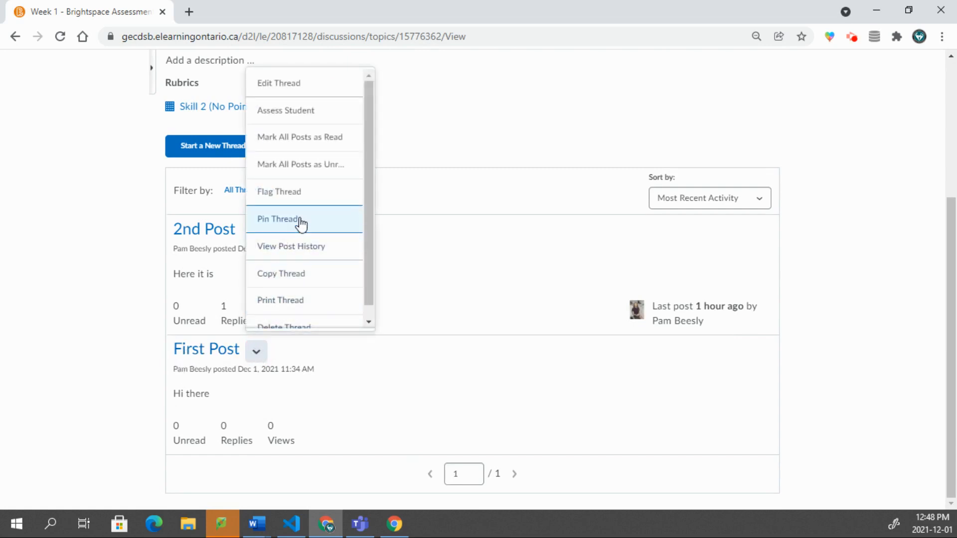
scroll(299, 220, down, 1)
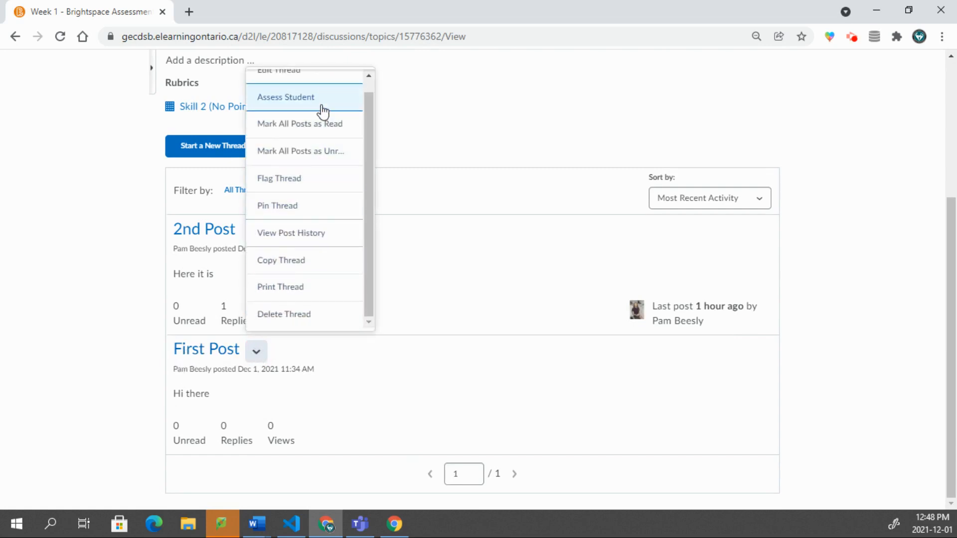
click(427, 410)
click(255, 230)
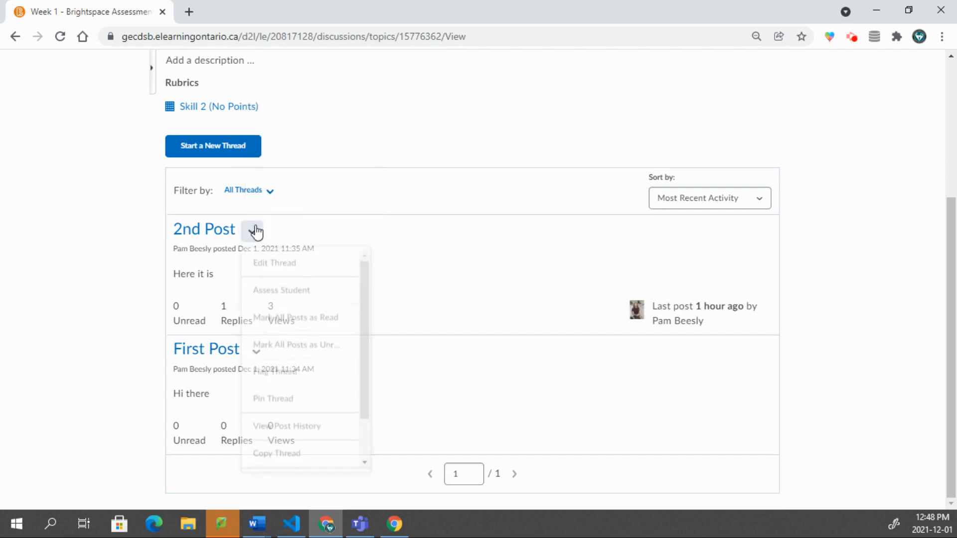
click(518, 372)
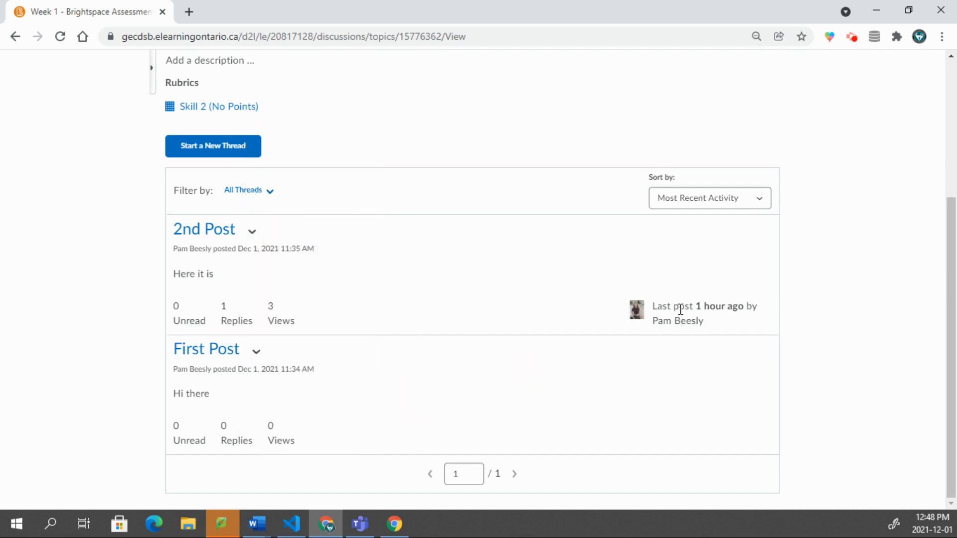
click(253, 231)
click(316, 298)
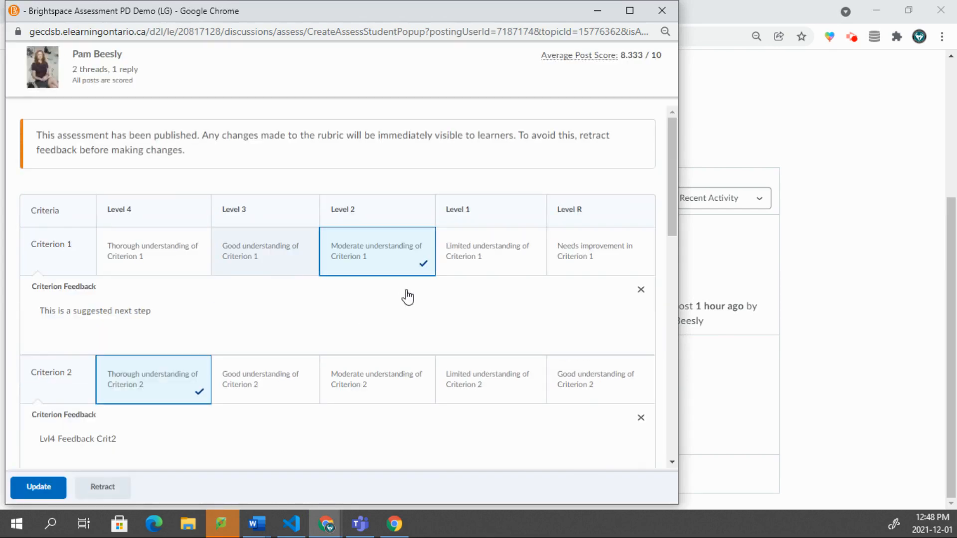
scroll(407, 297, down, 7)
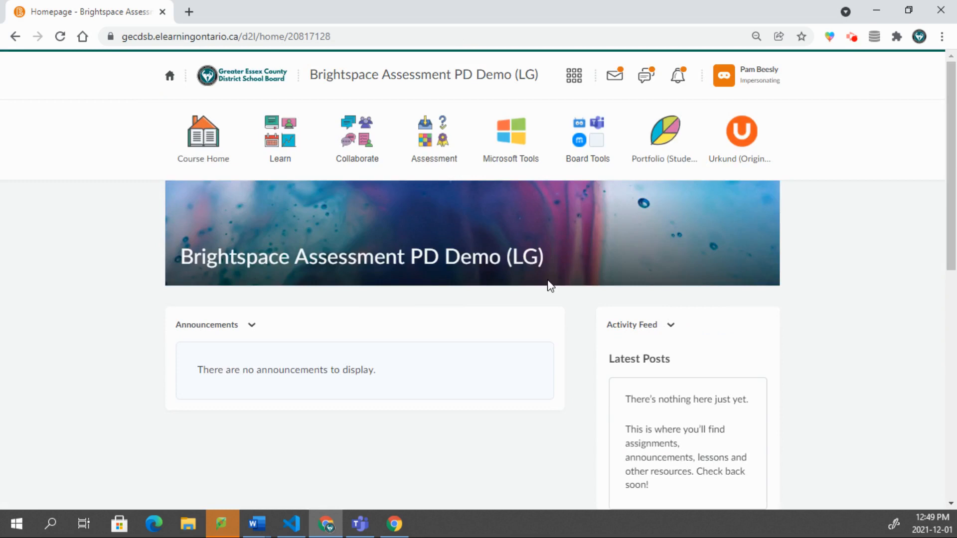
Step: As the impersonated student, open the course progress summary and expand the authored discussion posts to see their scores
click(765, 86)
click(680, 218)
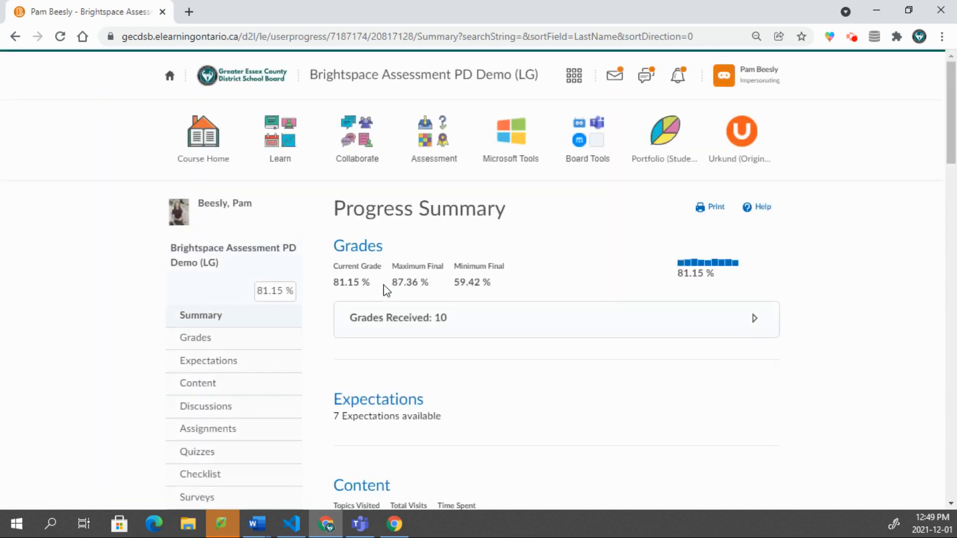
scroll(385, 289, down, 8)
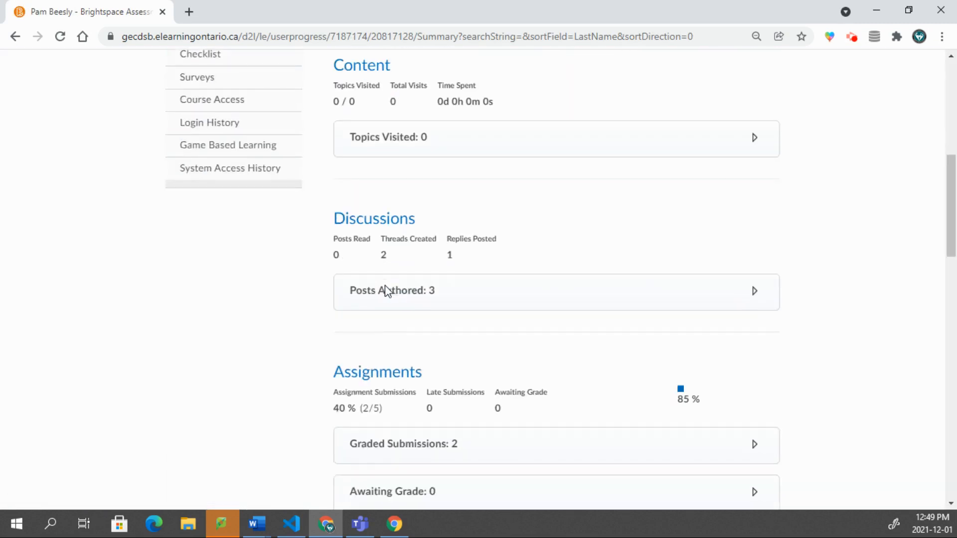
click(431, 293)
scroll(430, 294, down, 3)
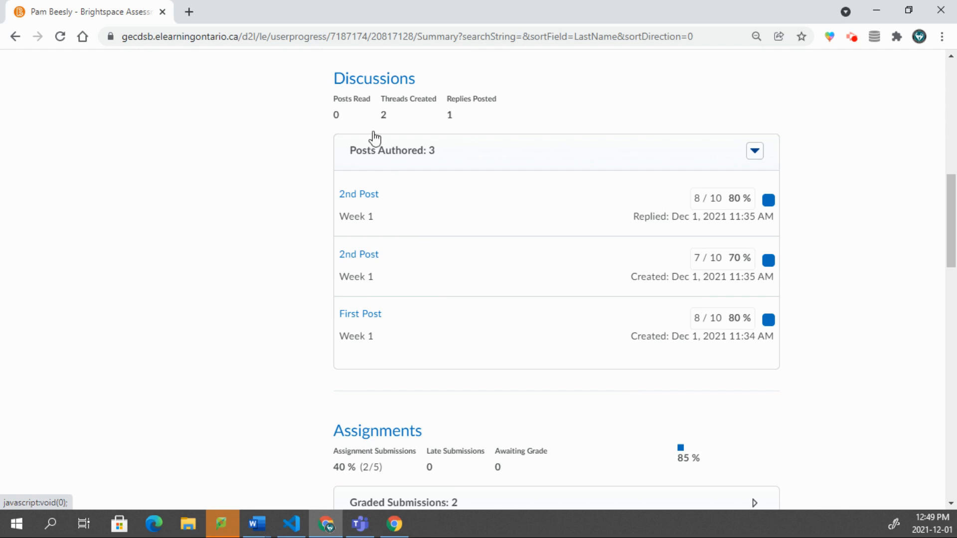
Step: Open the detailed discussions progress and expand the Weekly Suggestion Box topic and Week 1 details to review feedback and post scores
click(384, 82)
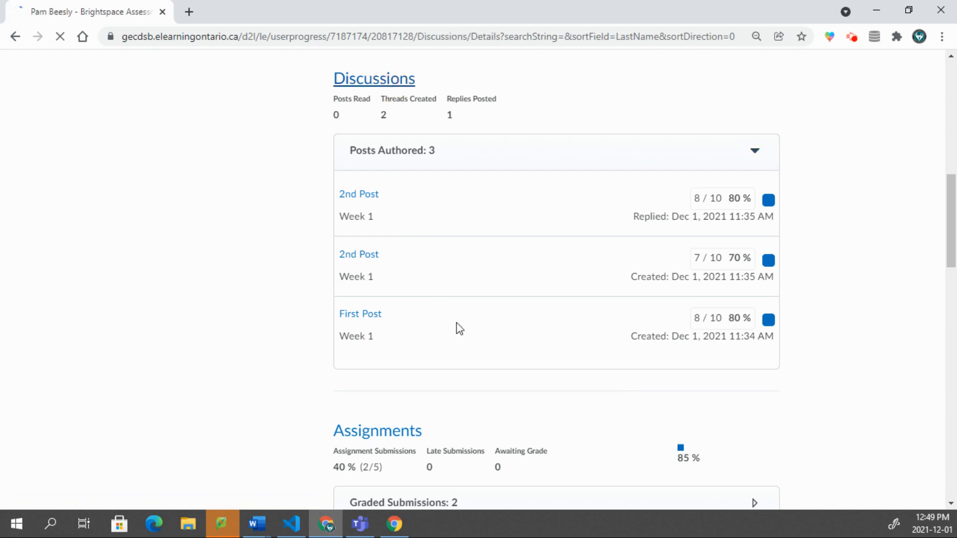
scroll(456, 324, down, 1)
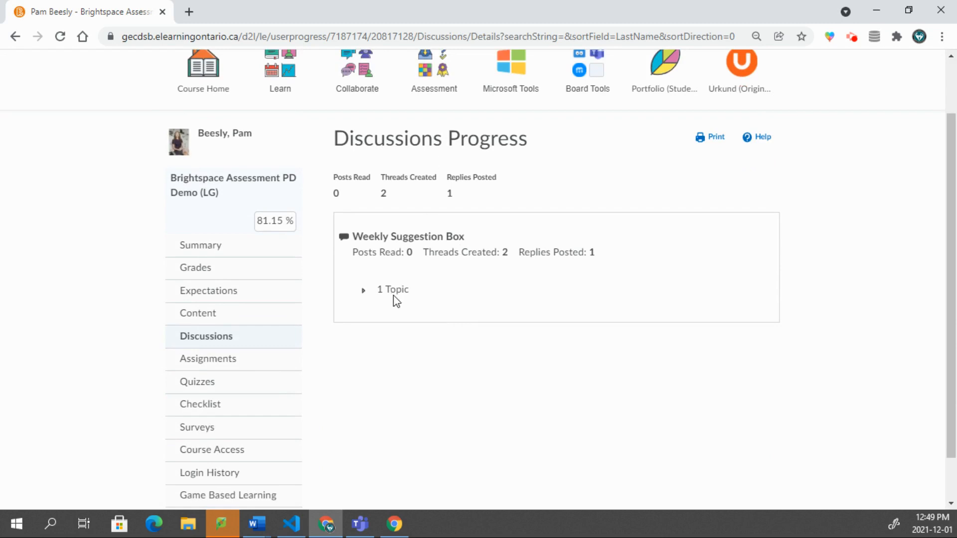
click(363, 292)
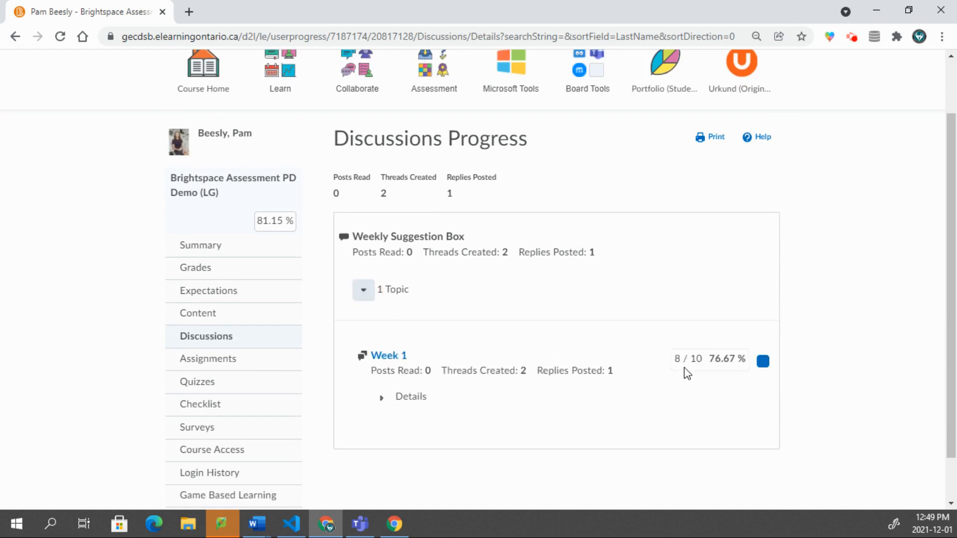
click(382, 399)
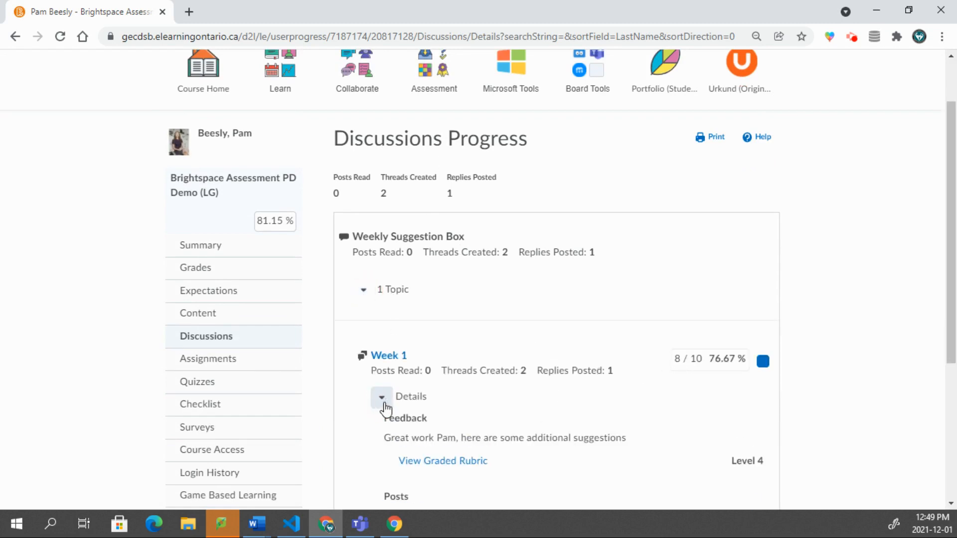
scroll(384, 404, down, 2)
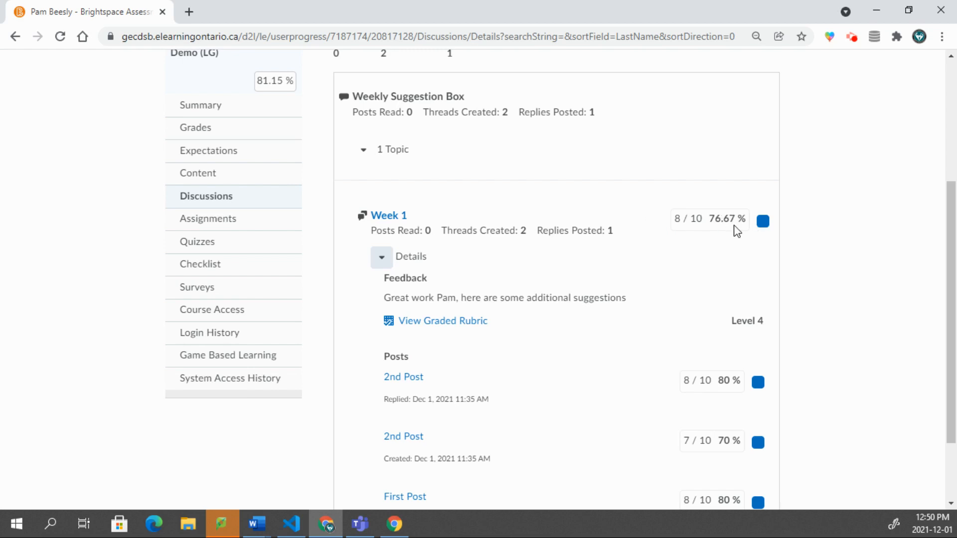
scroll(737, 231, down, 2)
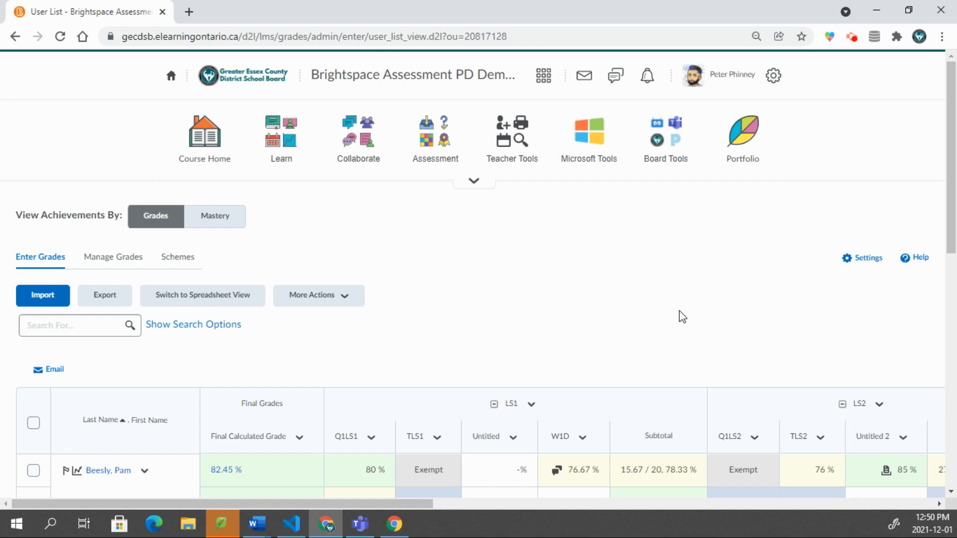
Step: In the teacher's gradebook, open grade entry for the TLS1 item in the LS1 category
scroll(618, 238, down, 4)
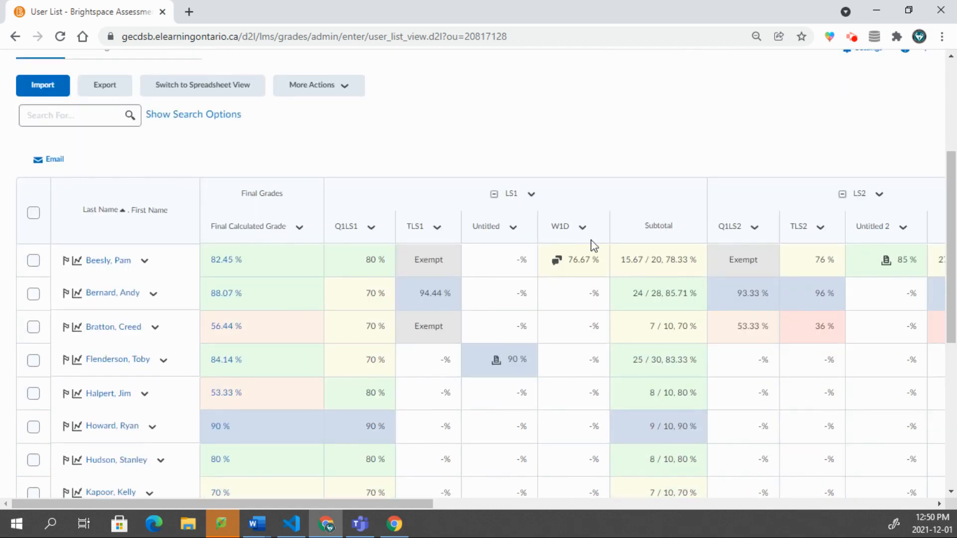
click(439, 227)
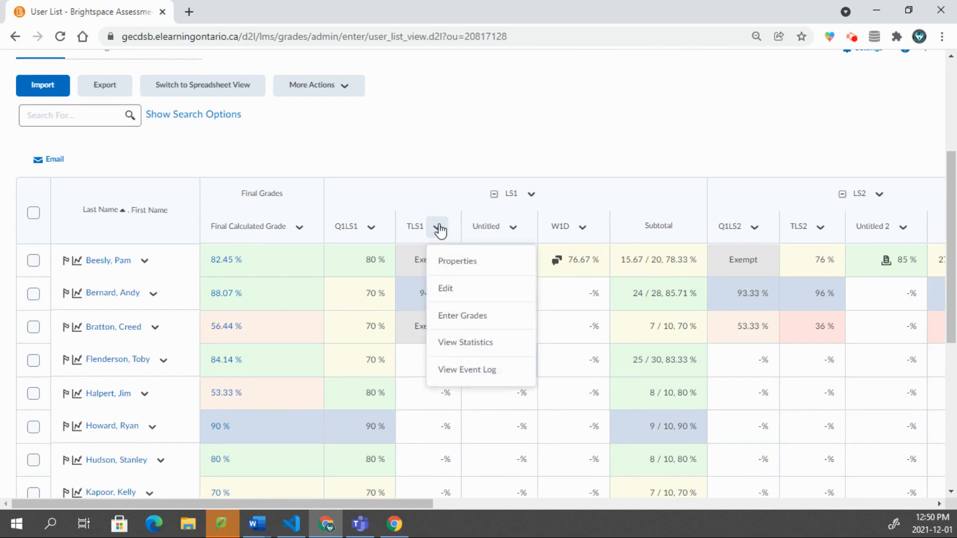
click(491, 319)
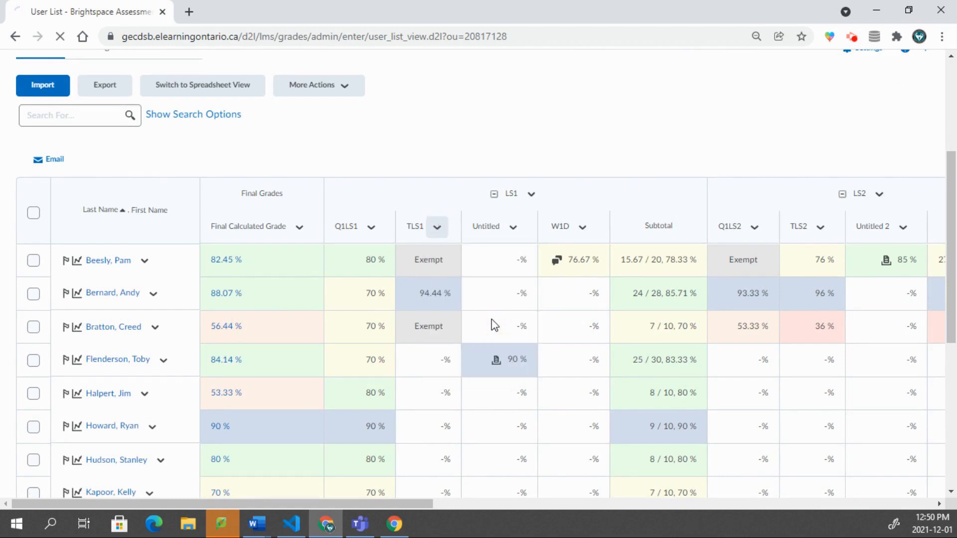
scroll(491, 321, down, 3)
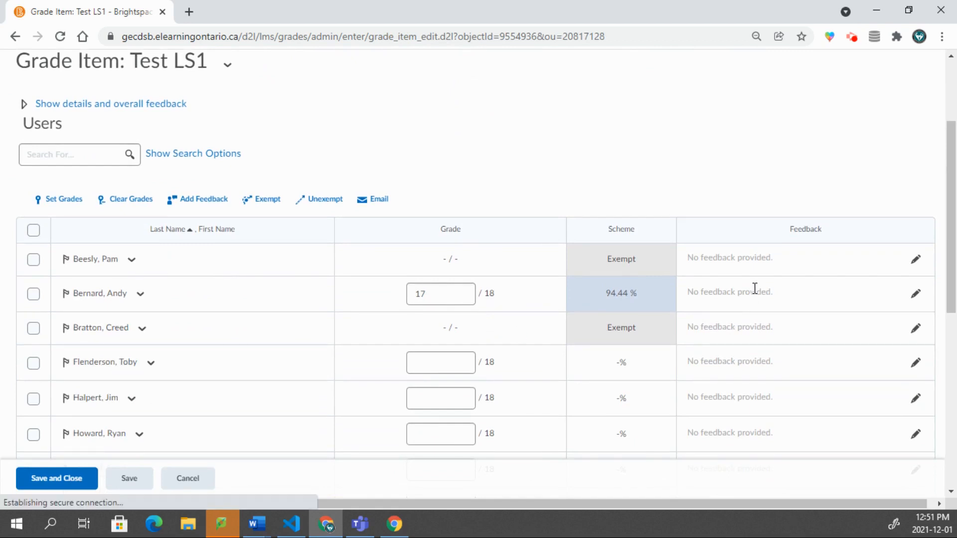
Step: Add "Great work" feedback with the student's first name for the student graded 17 / 18, then save and close the grade item
click(915, 295)
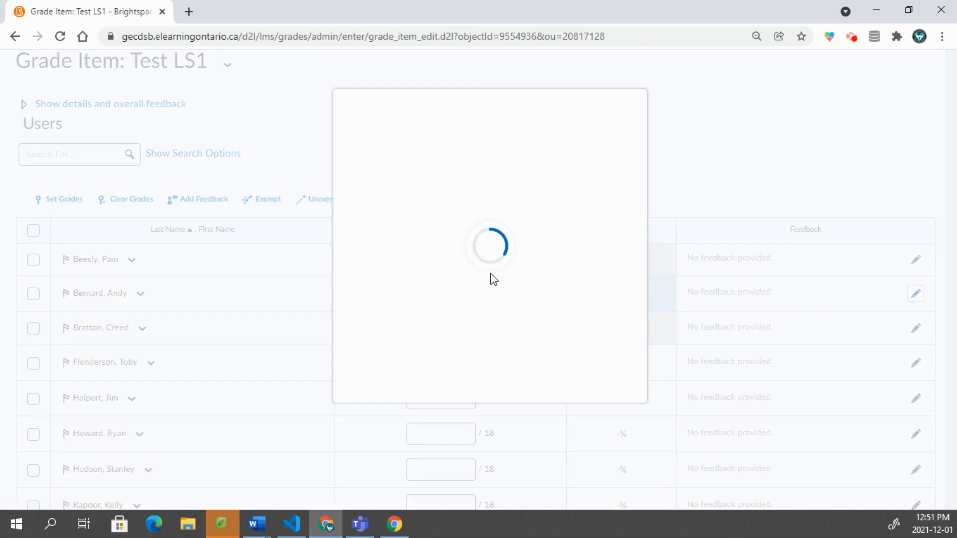
click(450, 180)
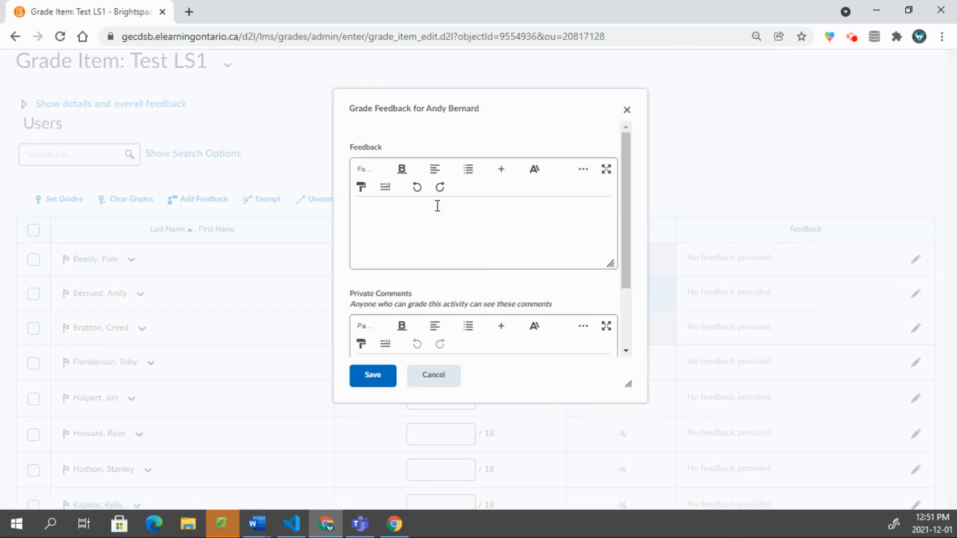
text(Great work Andy!)
click(373, 376)
click(79, 477)
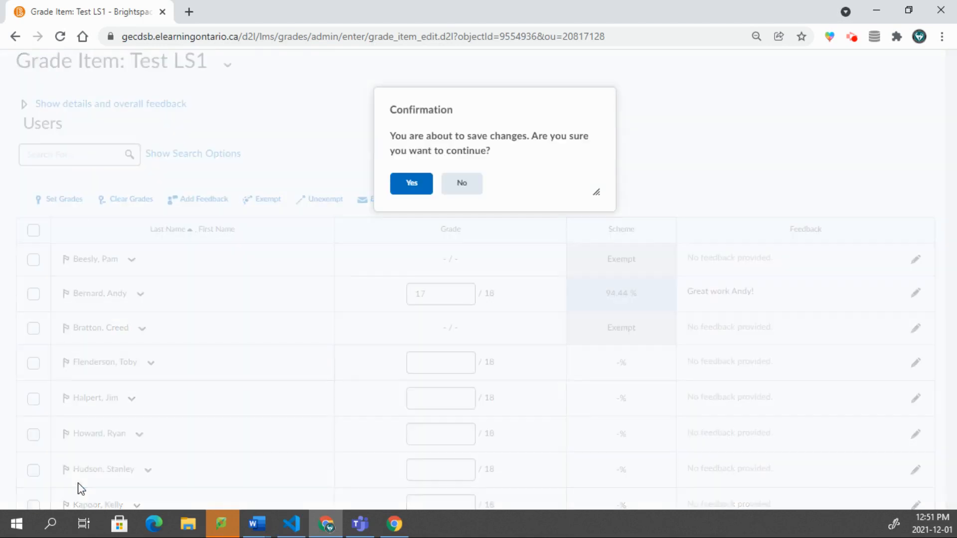
click(417, 188)
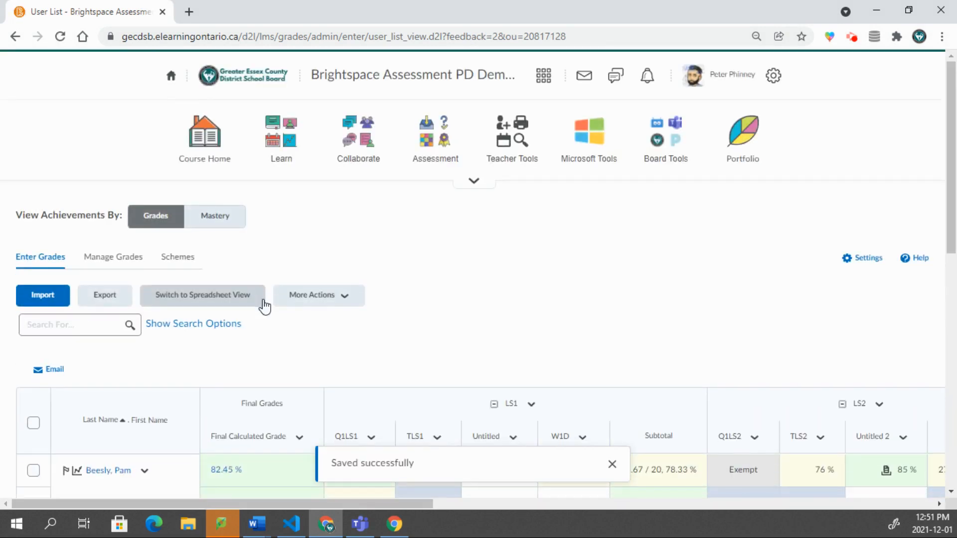
Step: Open the grades preview for the student who just received the Test LS1 feedback
scroll(259, 305, down, 4)
click(153, 297)
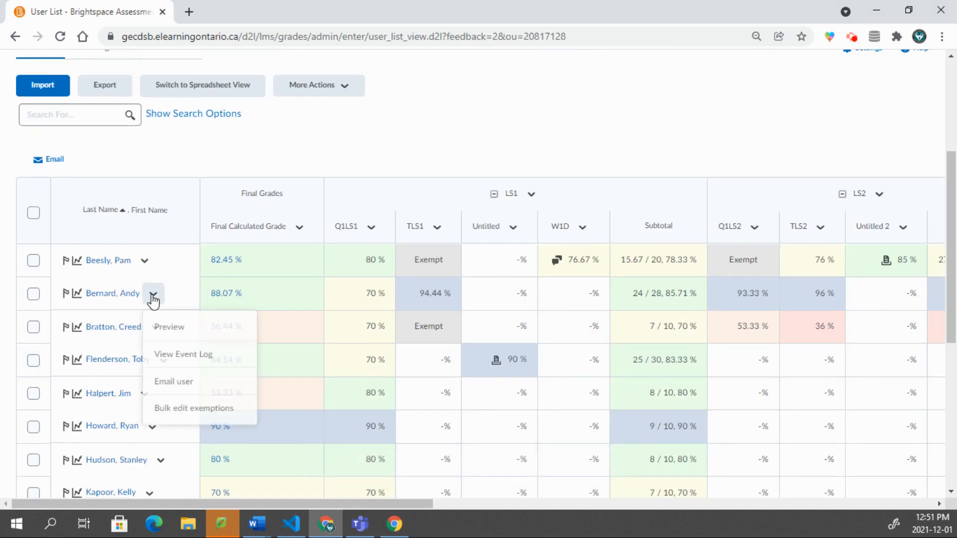
click(190, 336)
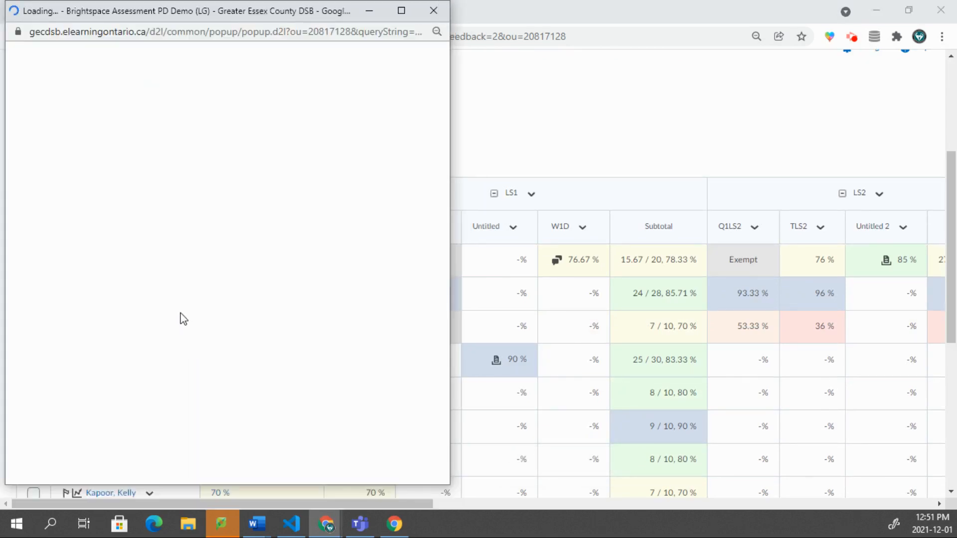